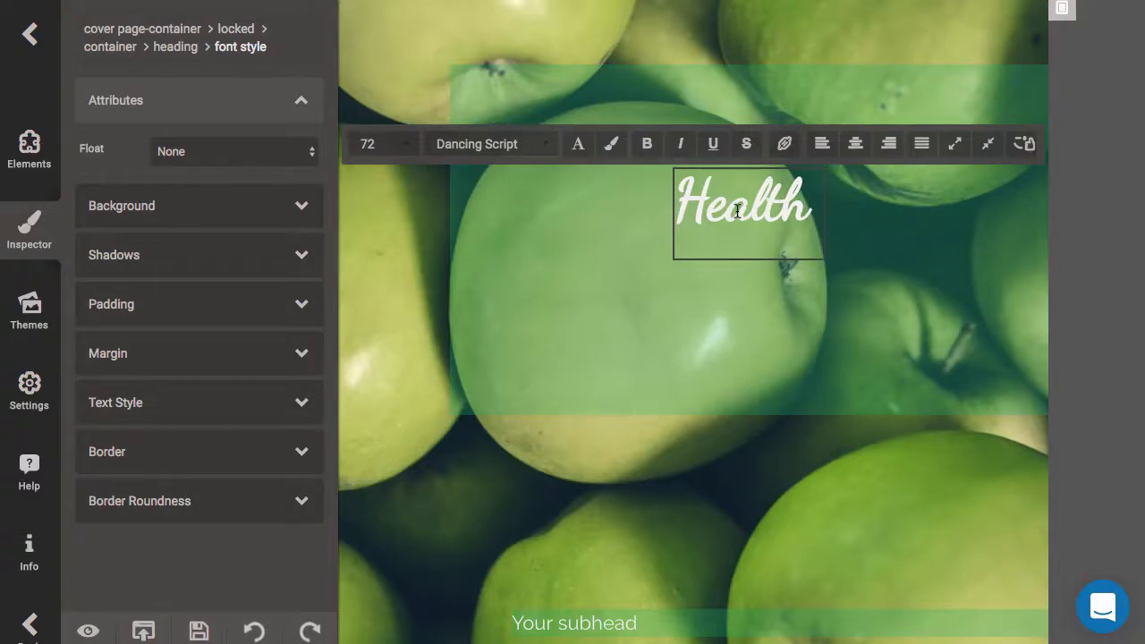
Step: Complete the cover heading so it reads "Health Template 1" and finish editing the text
text(Template)
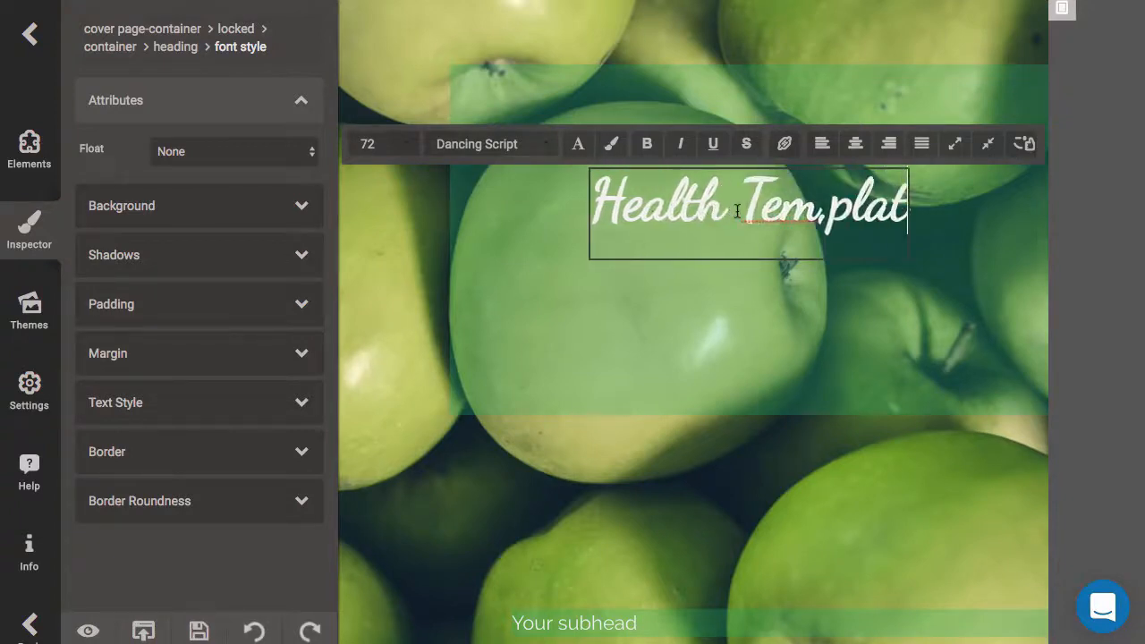
key(BackSpace)
key(BackSpace)
key(BackSpace)
key(BackSpace)
key(BackSpace)
key(BackSpace)
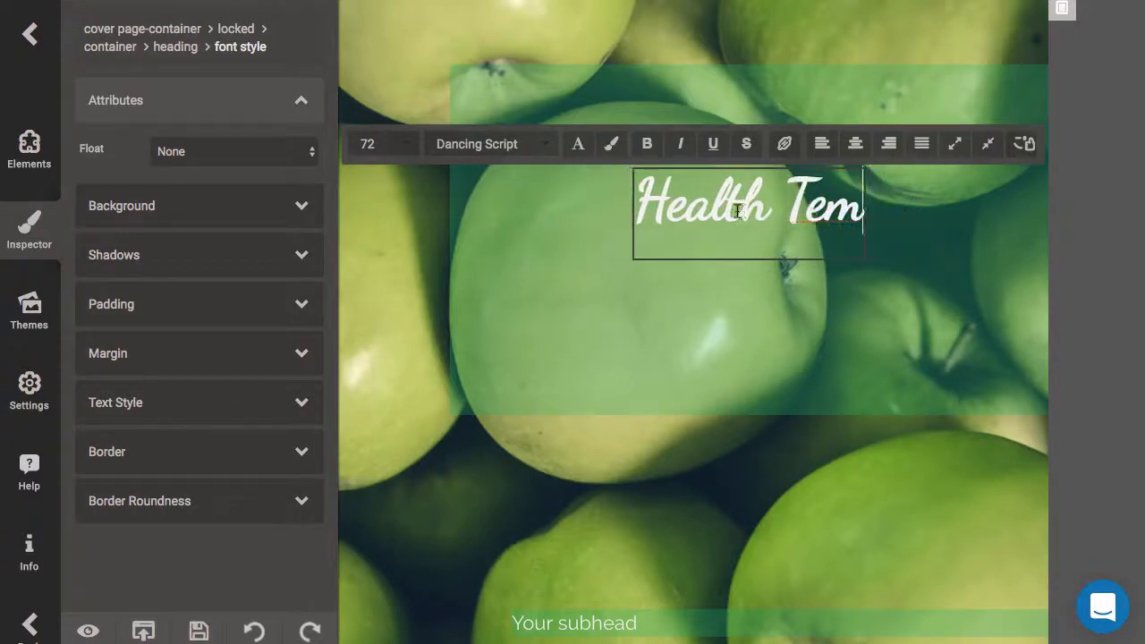
text(plate 1)
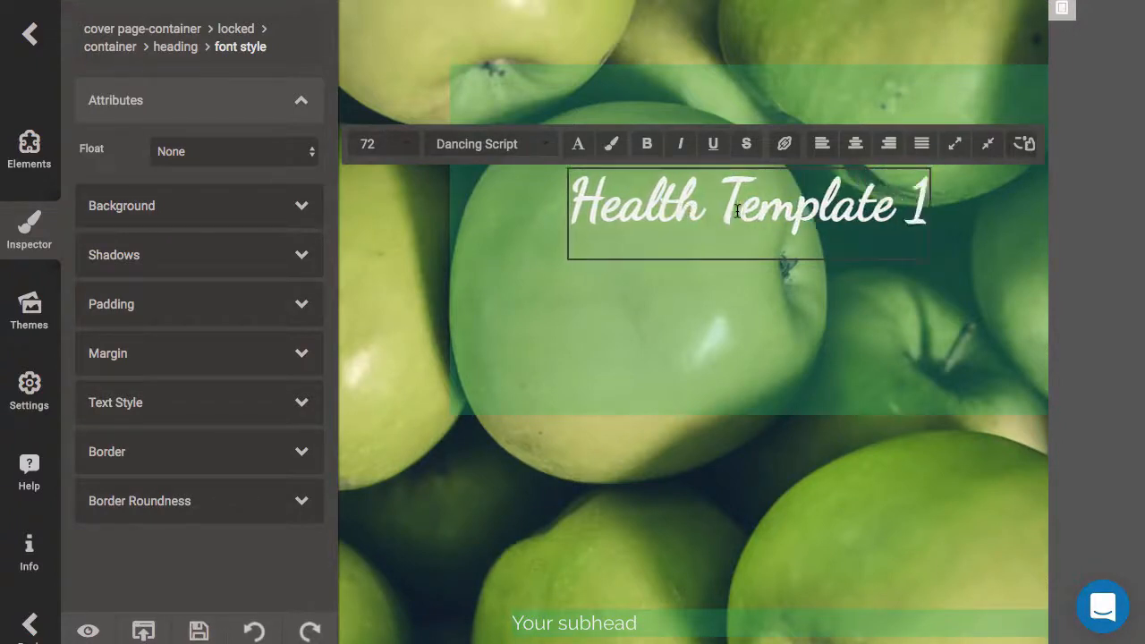
click(509, 402)
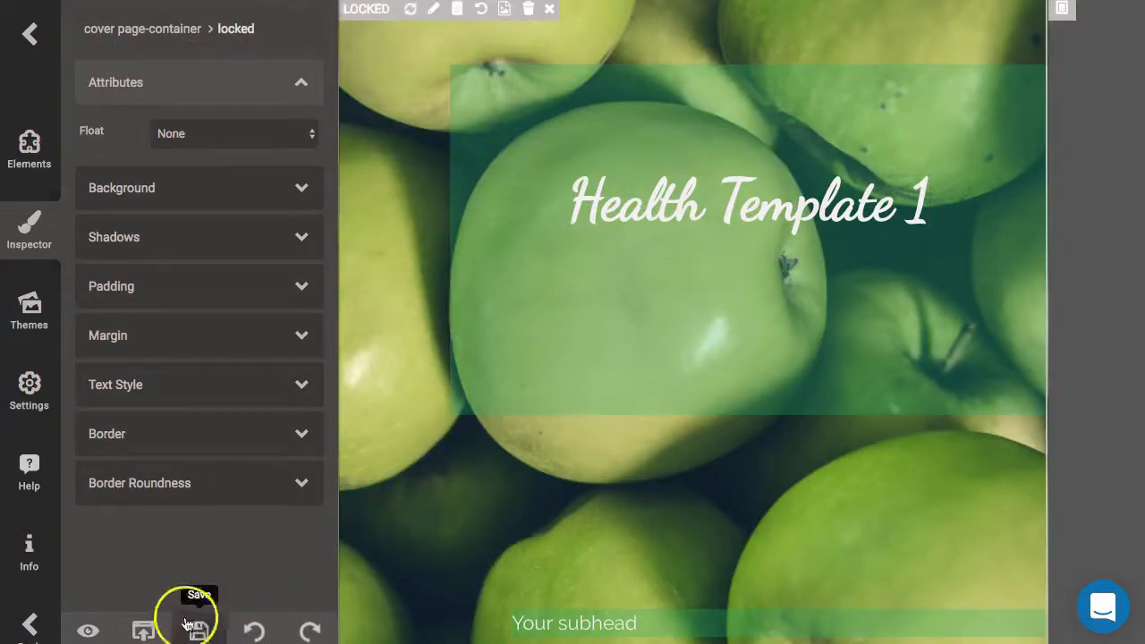
Step: Export the ebook as a PDF with the title "Health Template"
click(143, 632)
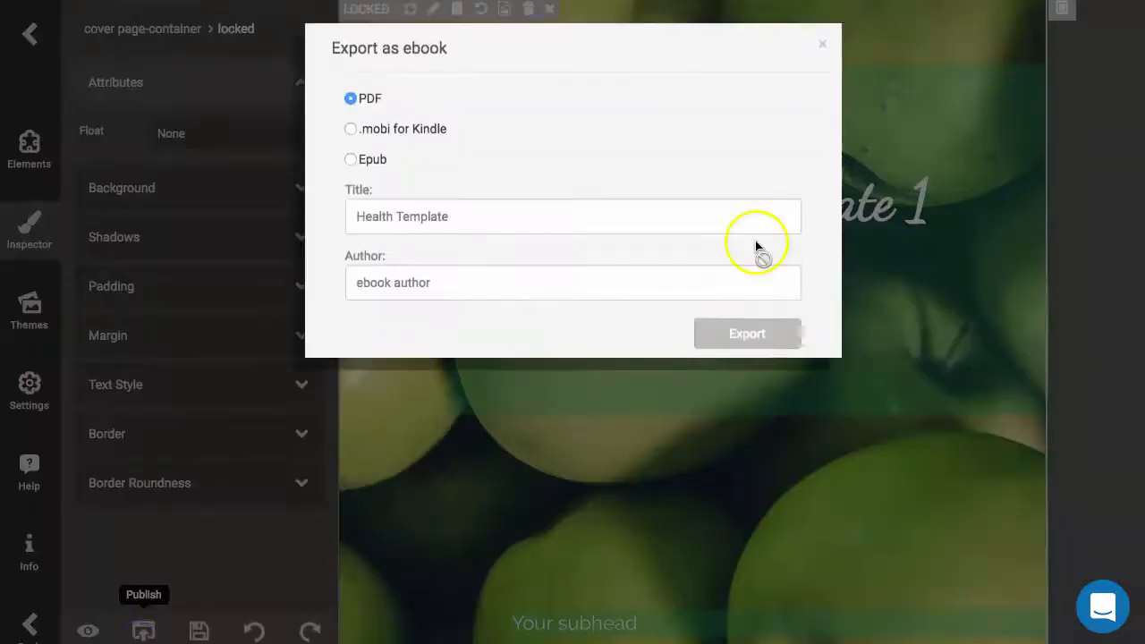
click(760, 337)
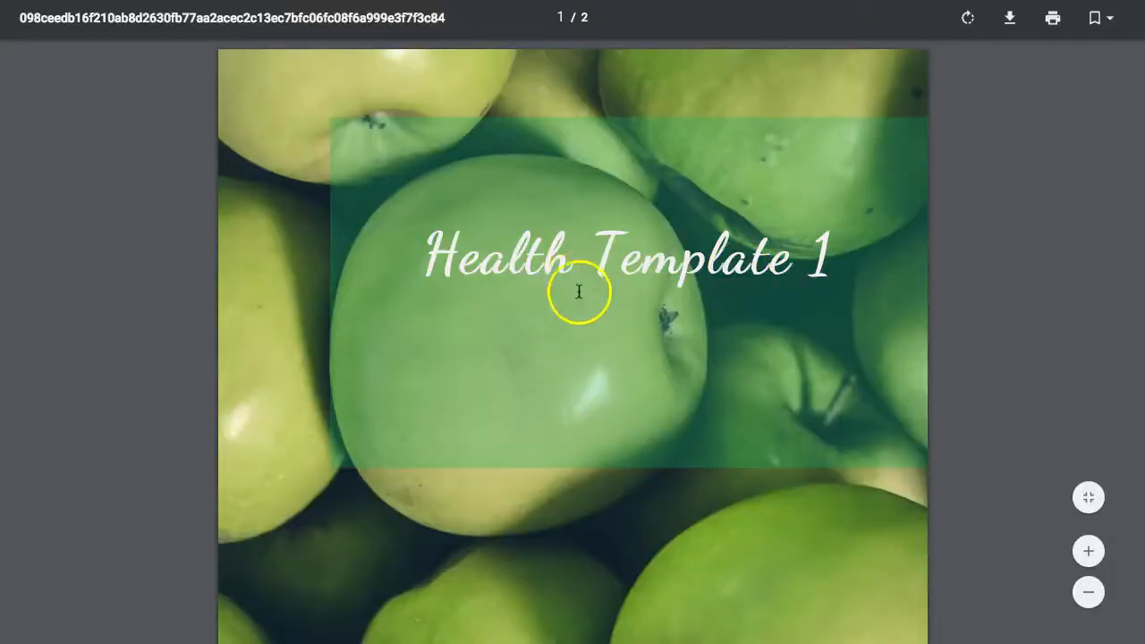
Step: Examine the exported PDF's cover and content page, including the page header, heading, paragraphs and list
scroll(578, 291, down, 8)
scroll(682, 343, down, 6)
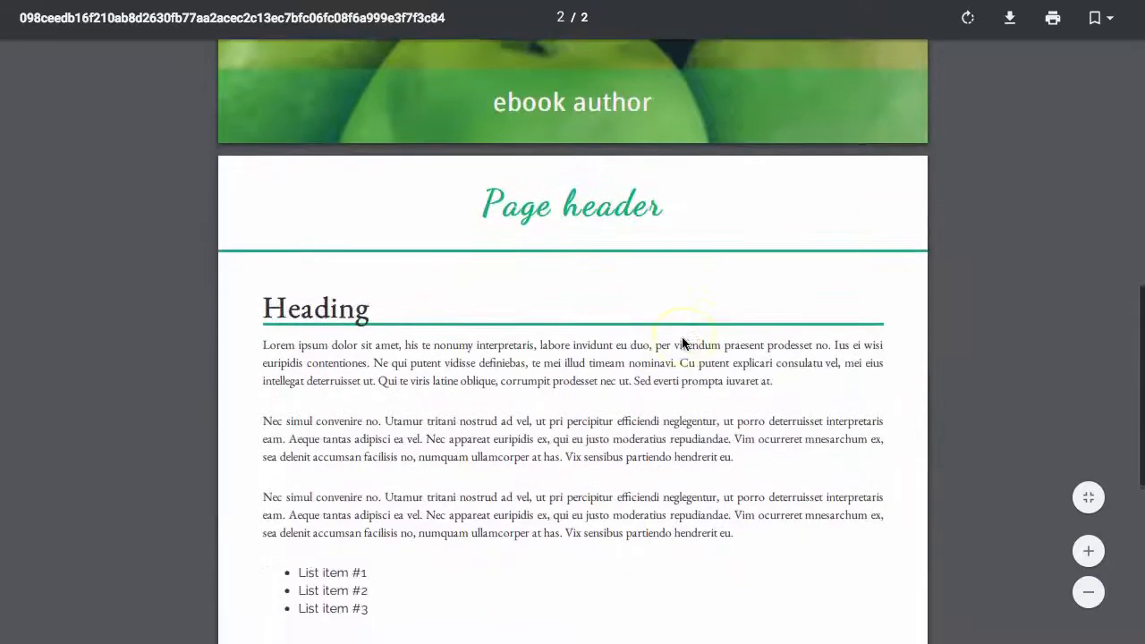
scroll(682, 319, up, 2)
scroll(678, 241, up, 1)
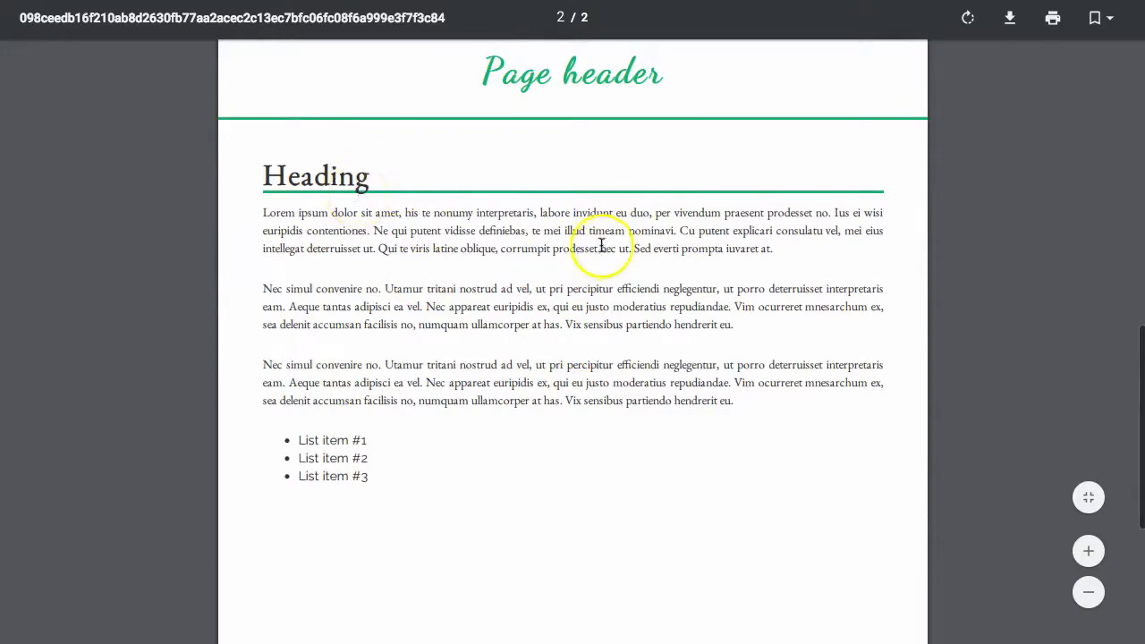
scroll(513, 190, up, 1)
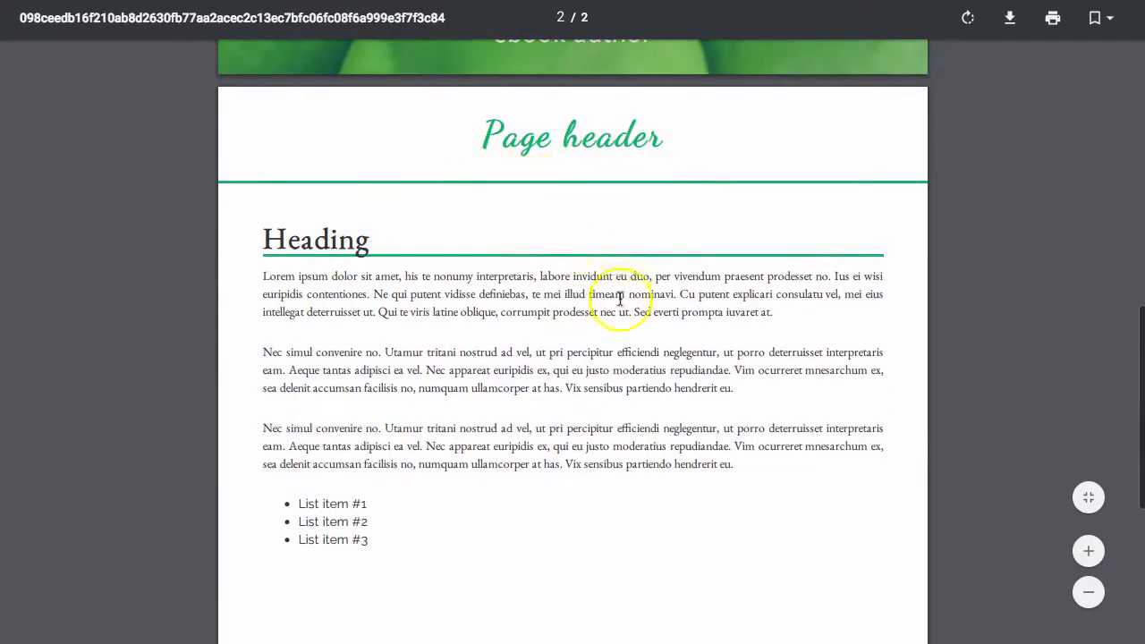
scroll(617, 295, down, 5)
scroll(754, 366, up, 10)
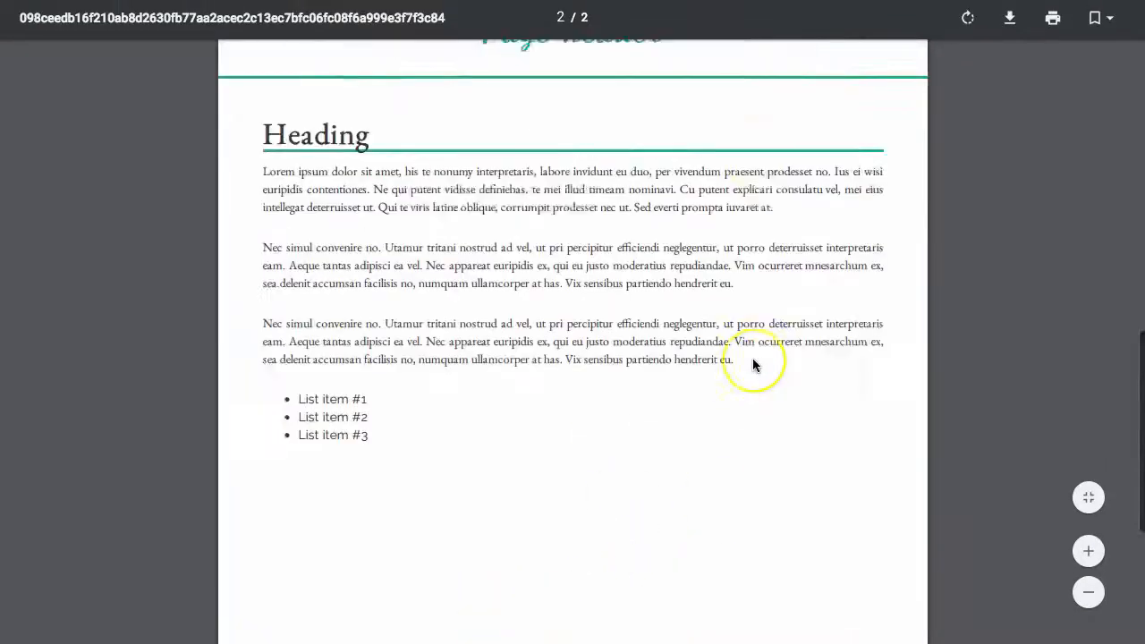
scroll(651, 383, up, 5)
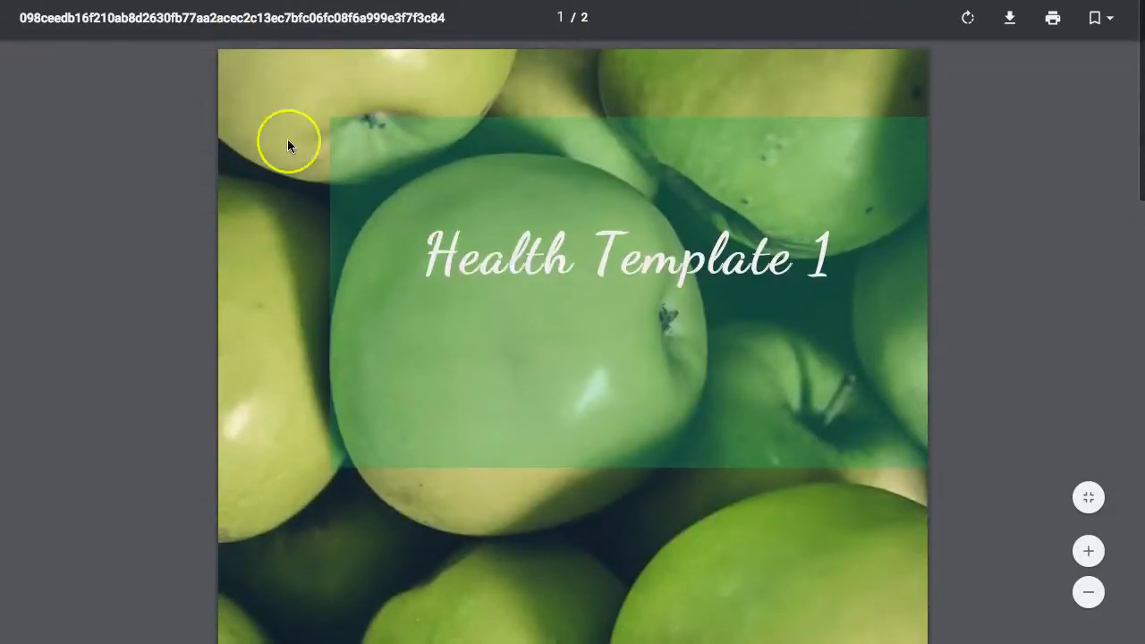
Step: Return to the ebook editor, leave the health project, open the Stockholm template and look through its pages
click(179, 1)
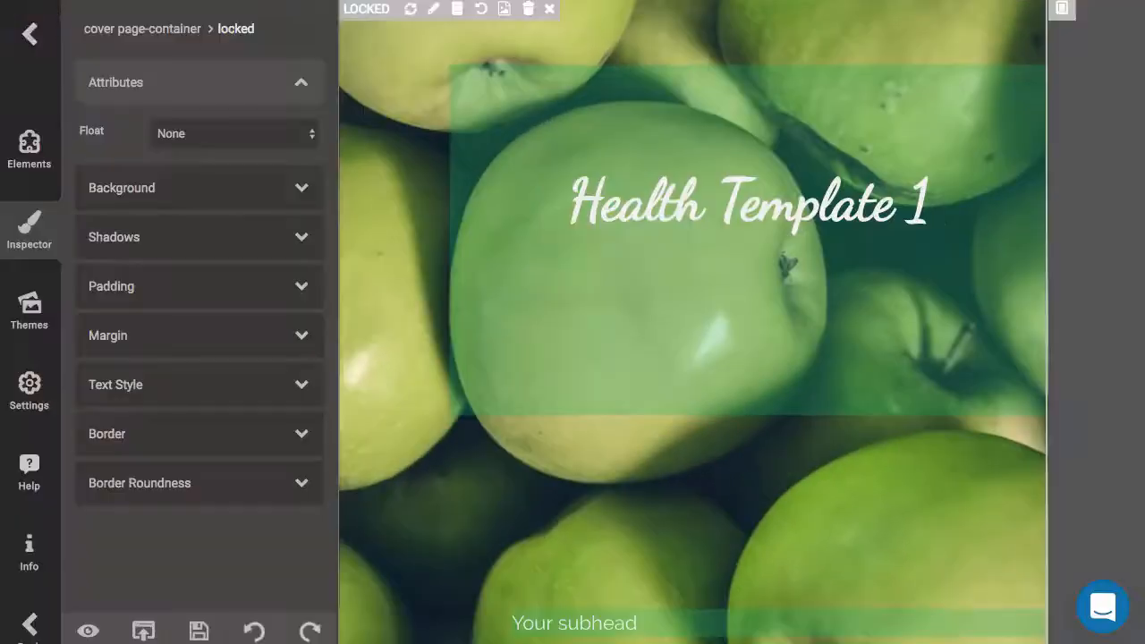
click(30, 34)
click(238, 320)
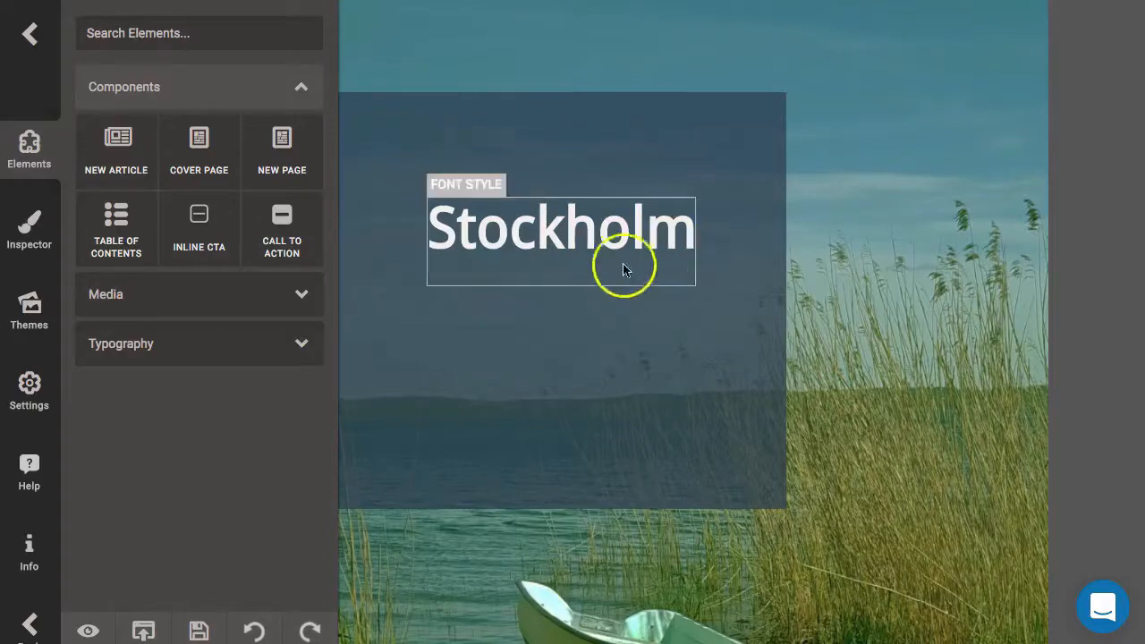
scroll(869, 417, down, 10)
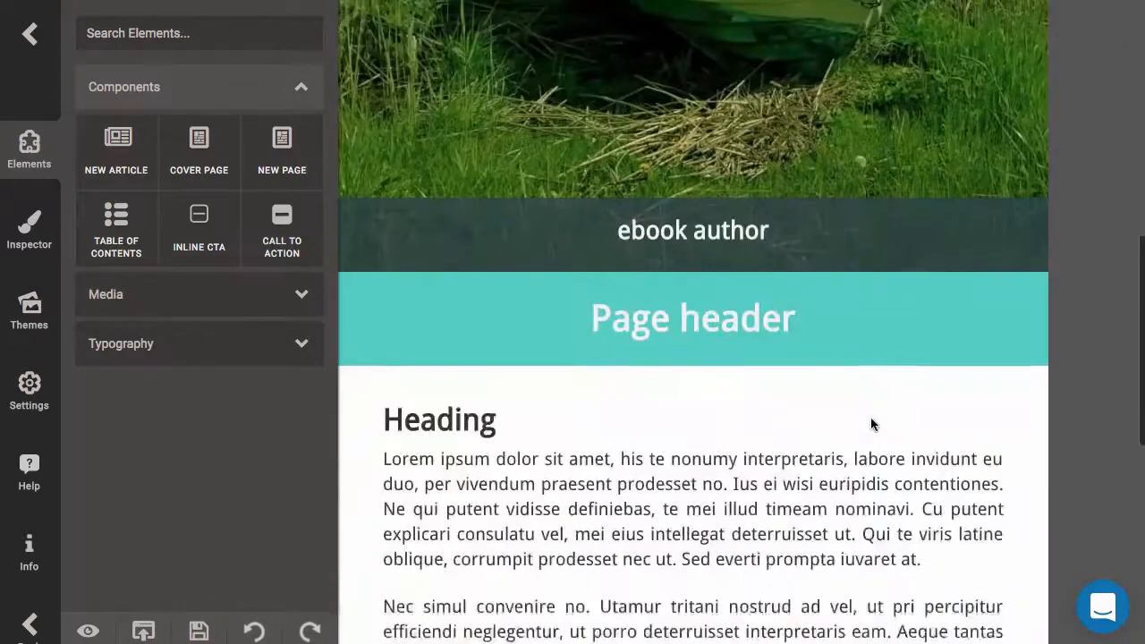
scroll(872, 422, down, 5)
scroll(872, 422, up, 5)
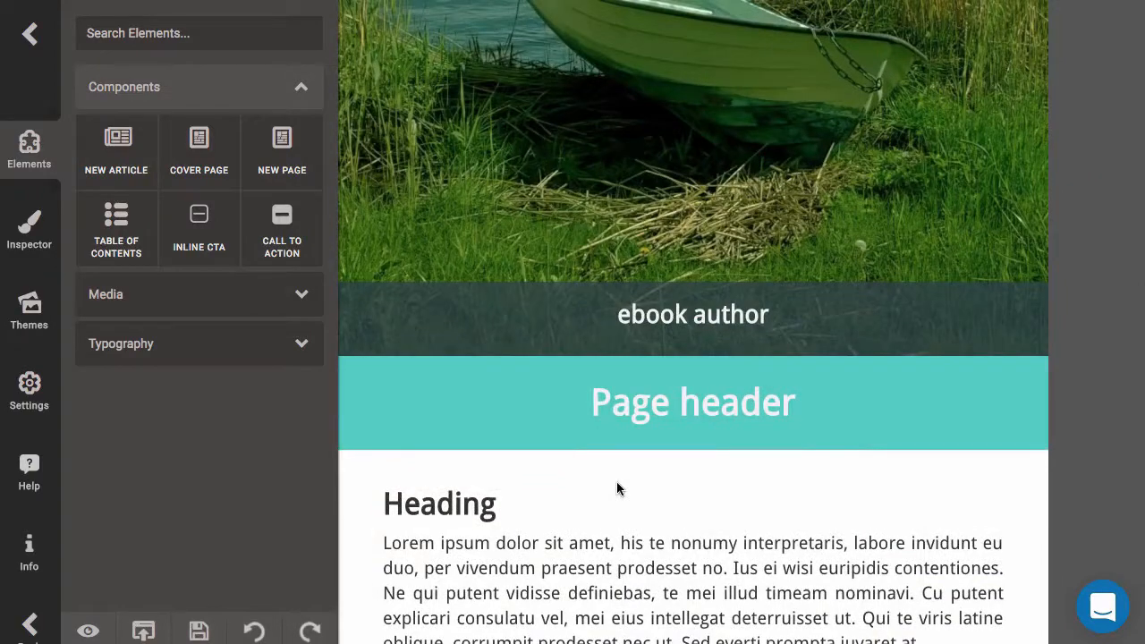
scroll(617, 488, up, 8)
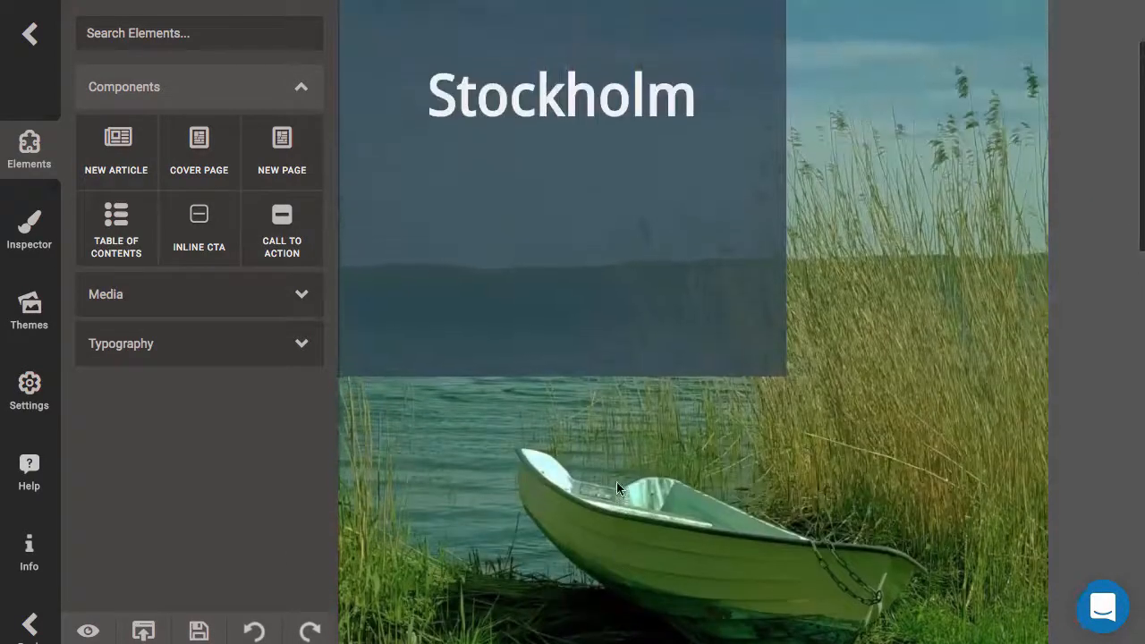
scroll(849, 430, up, 3)
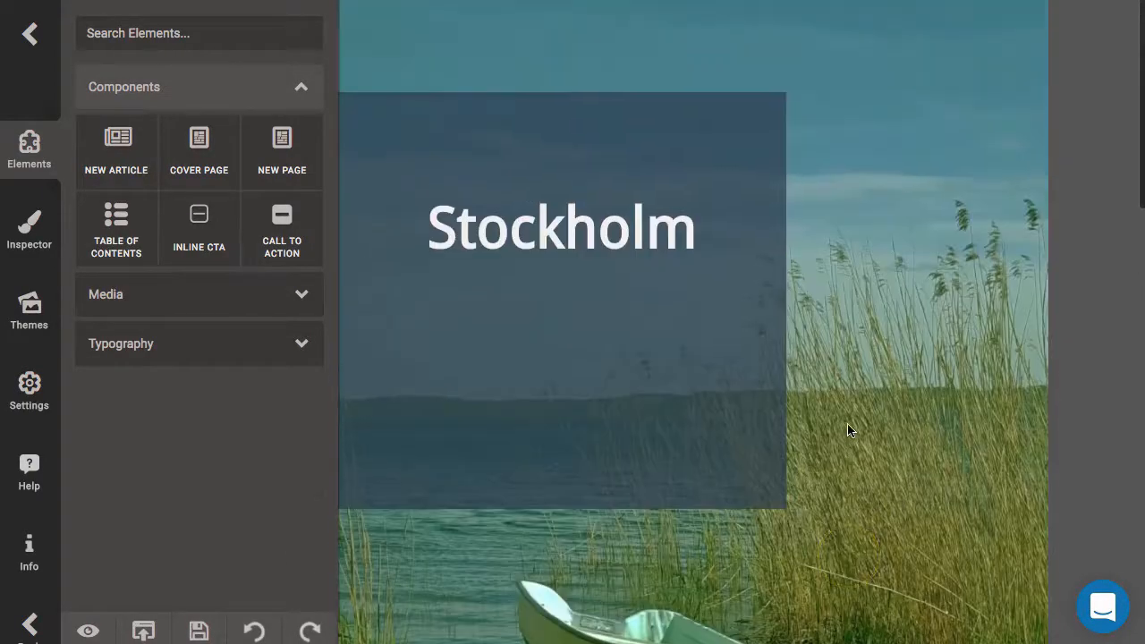
Step: Replace the Stockholm cover's background with the close-up photo of green apples found by searching the image library for "apples"
click(931, 170)
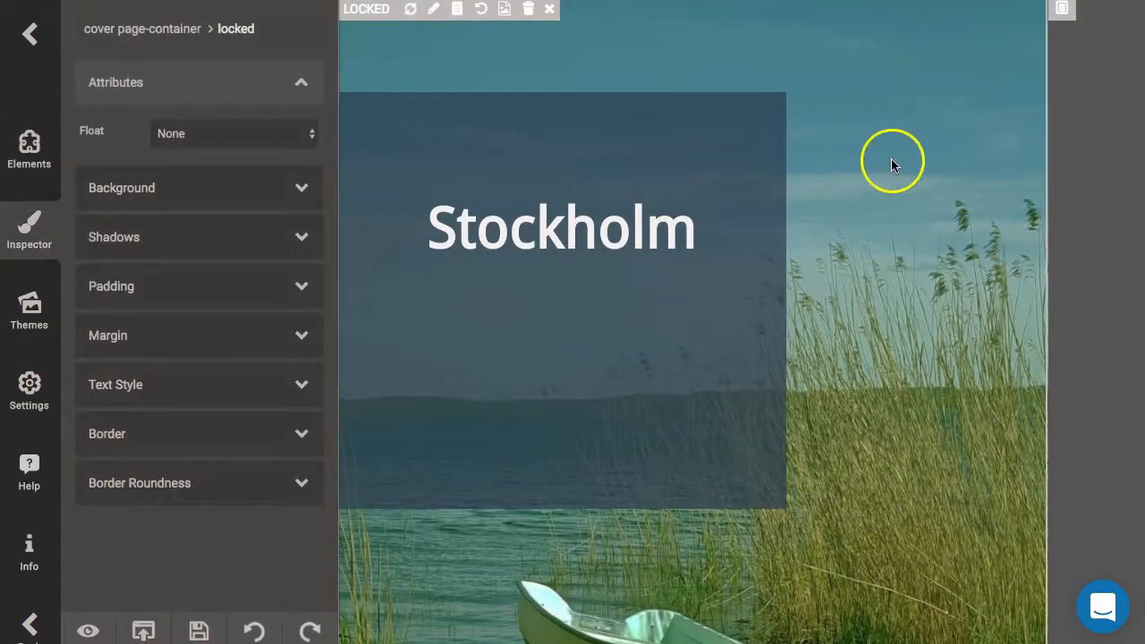
click(505, 11)
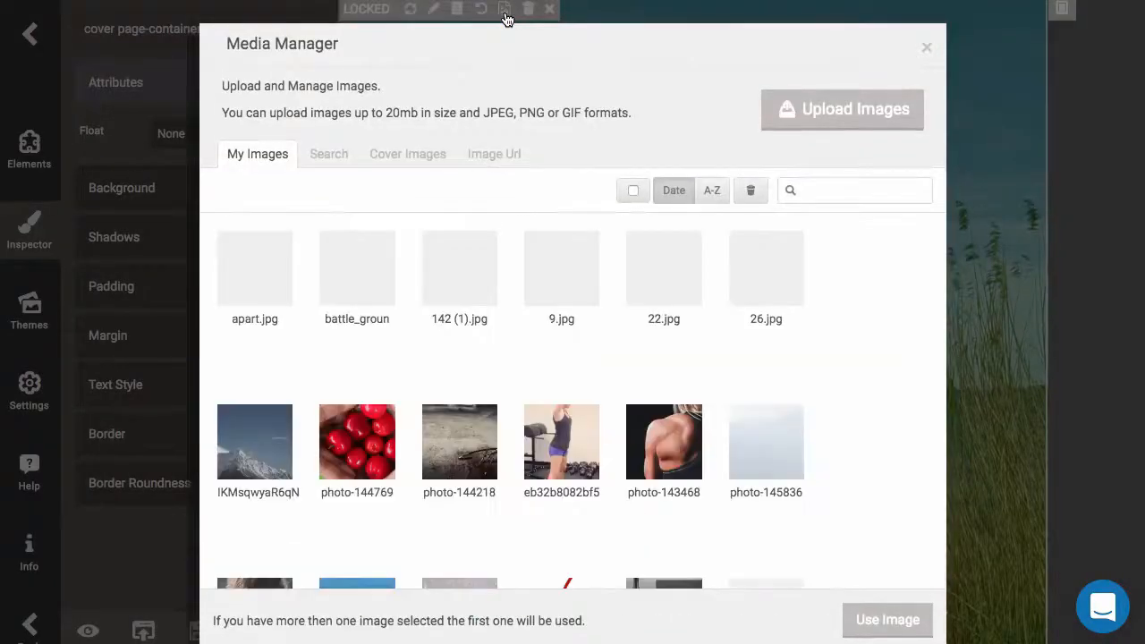
click(329, 154)
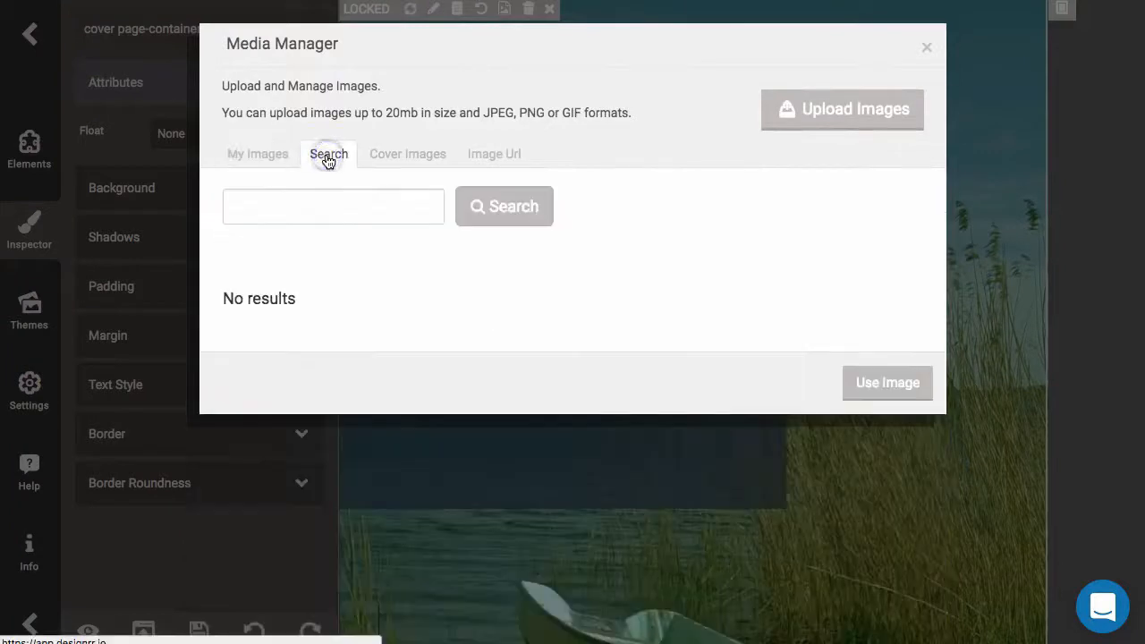
click(332, 209)
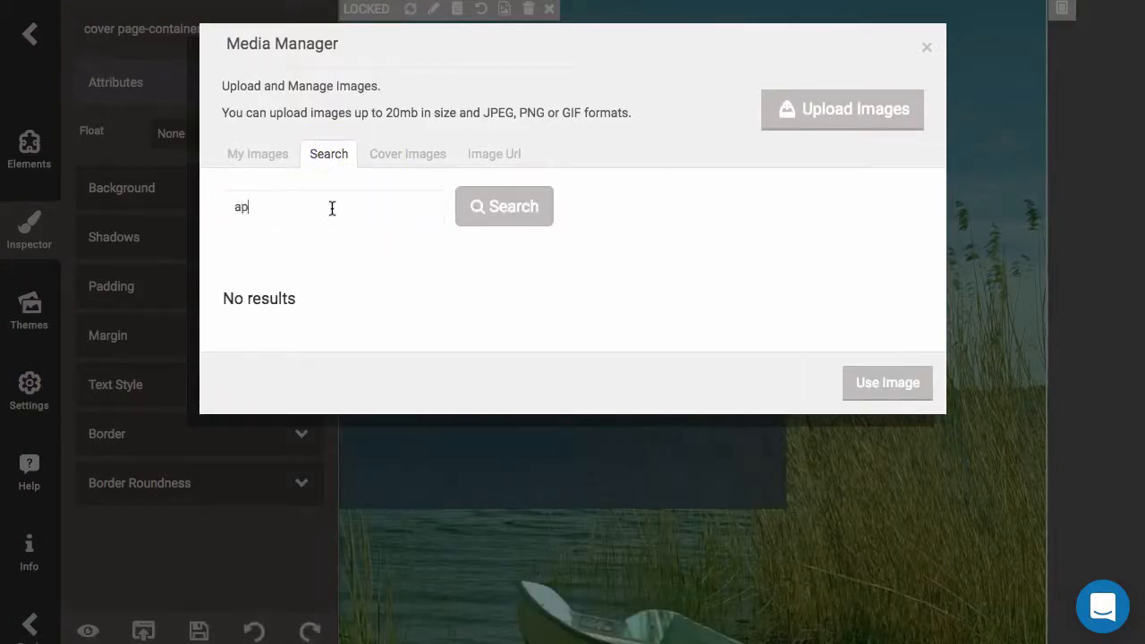
click(514, 217)
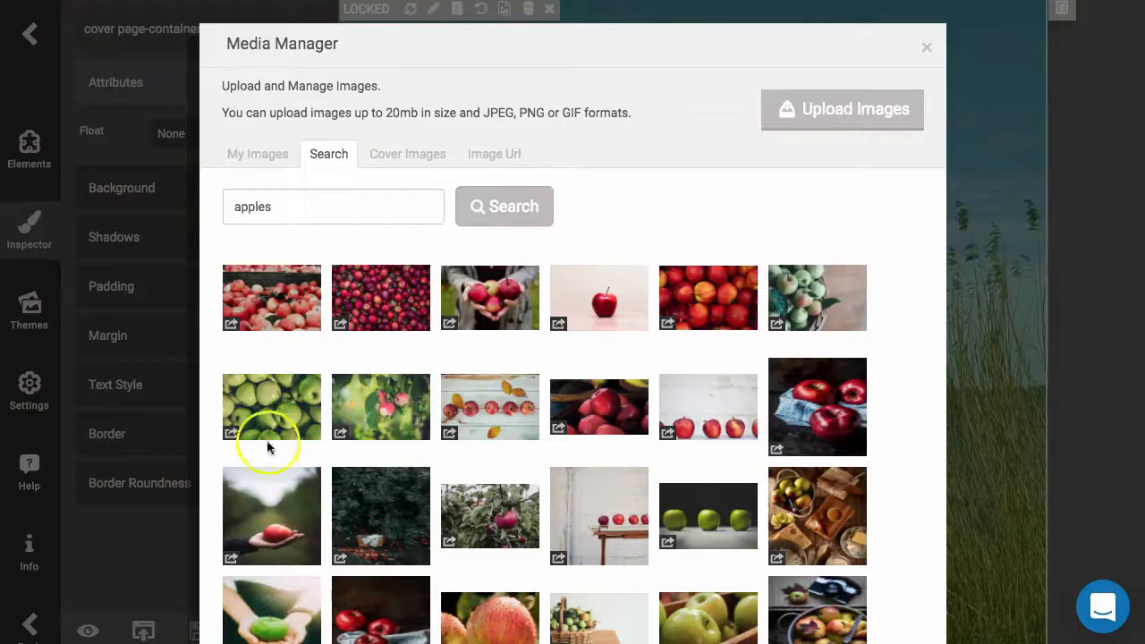
scroll(292, 299, down, 2)
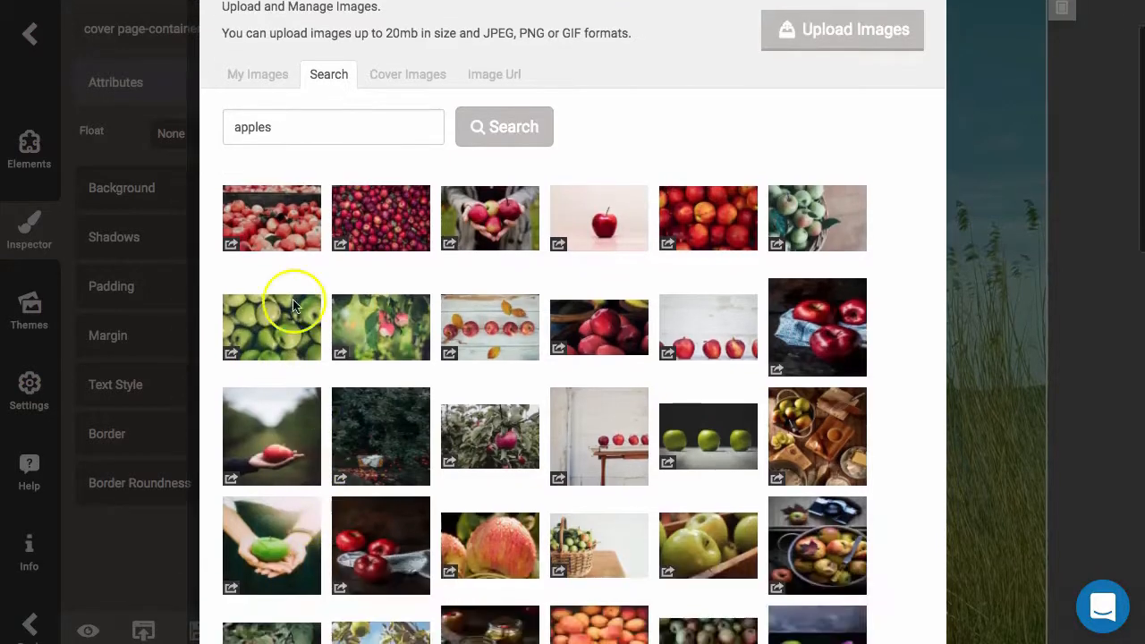
click(269, 319)
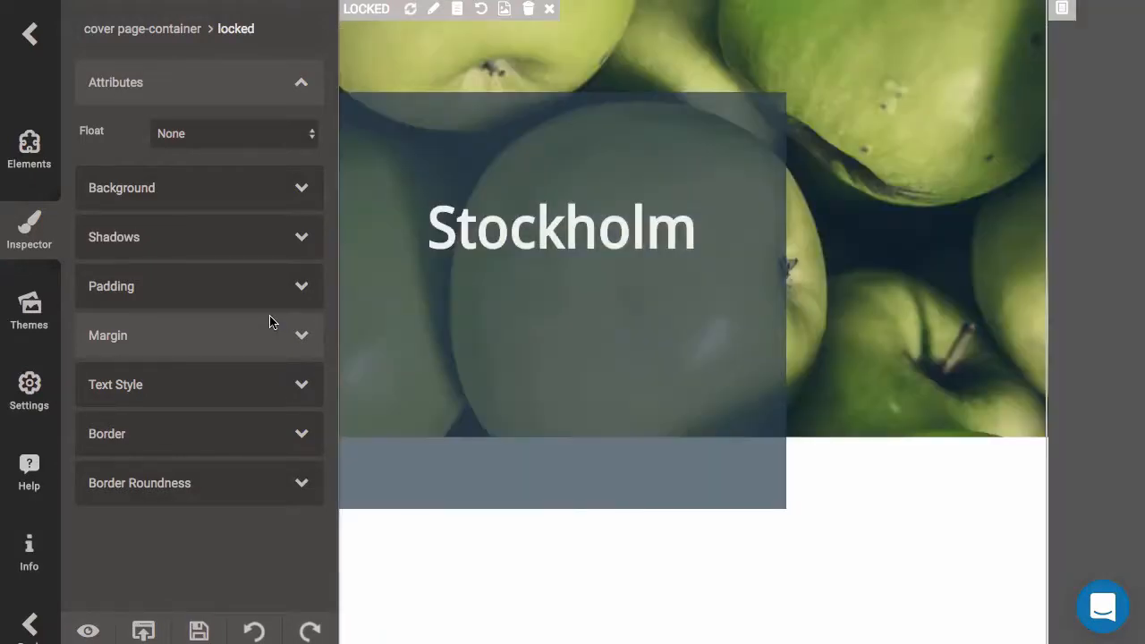
Step: Check how the apple background fills the cover page from the title block down to the author bar
scroll(932, 300, down, 5)
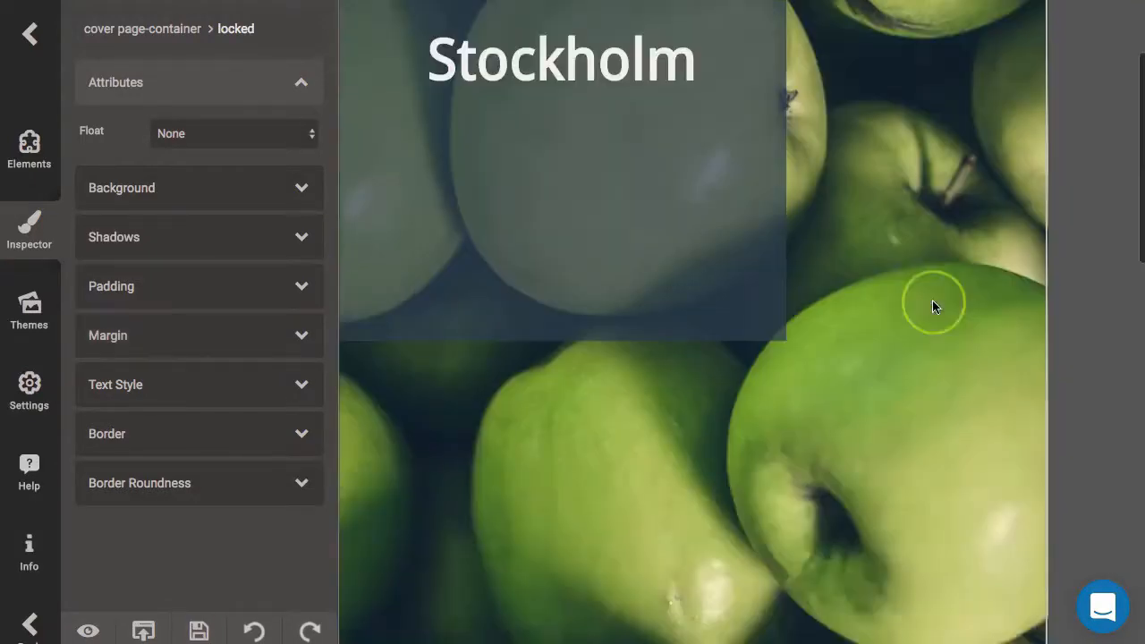
scroll(866, 272, up, 5)
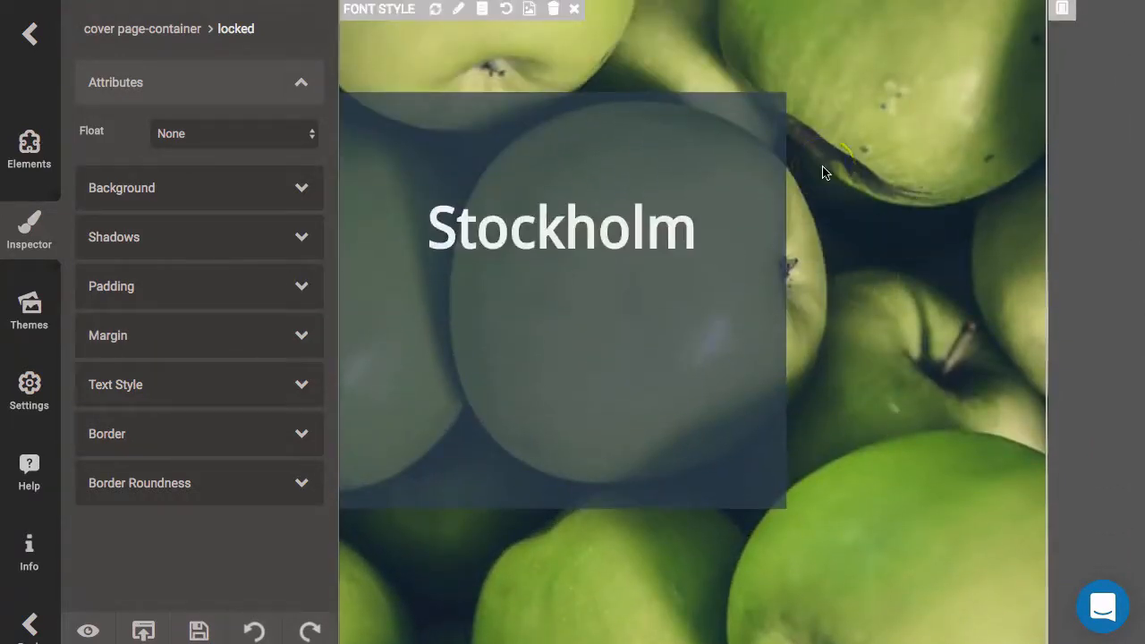
scroll(903, 315, down, 5)
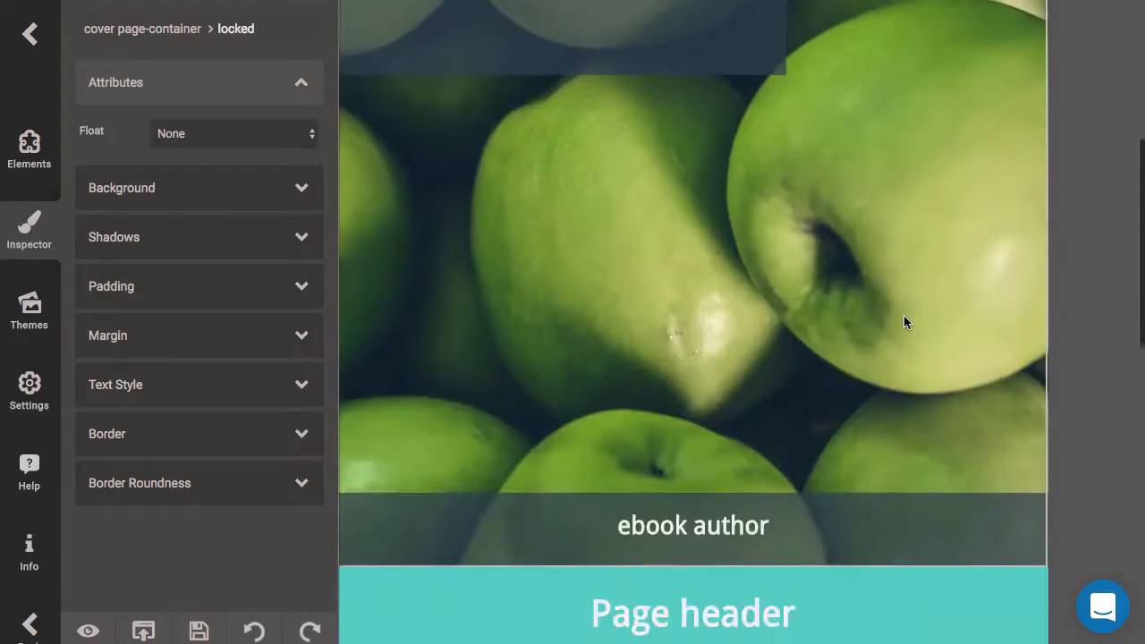
scroll(854, 194, up, 1)
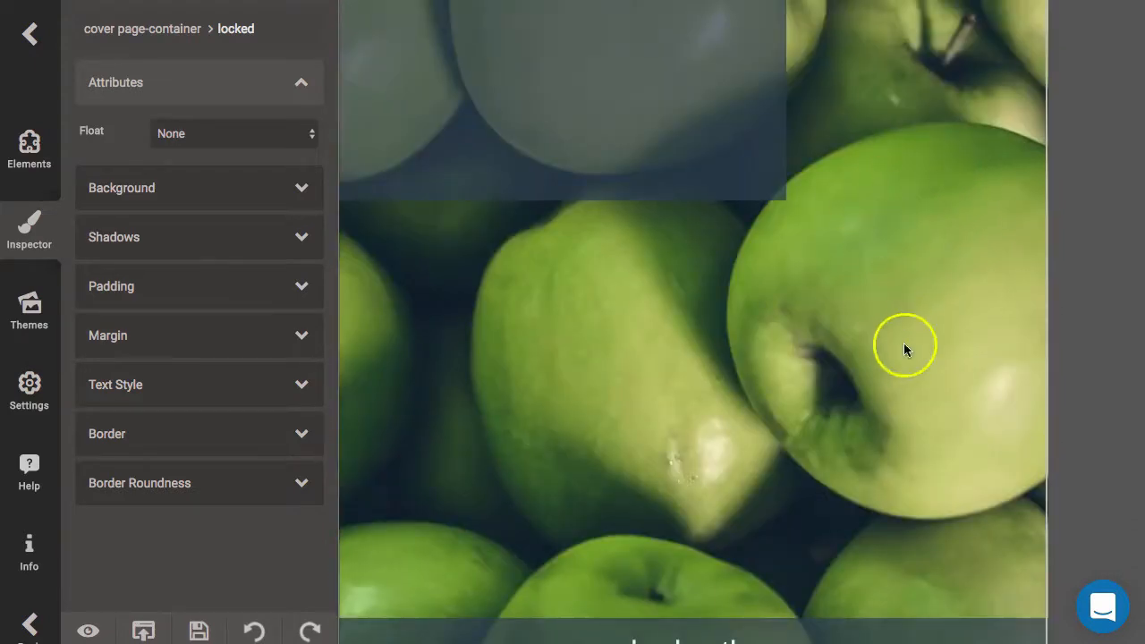
scroll(904, 349, down, 1)
scroll(978, 144, up, 2)
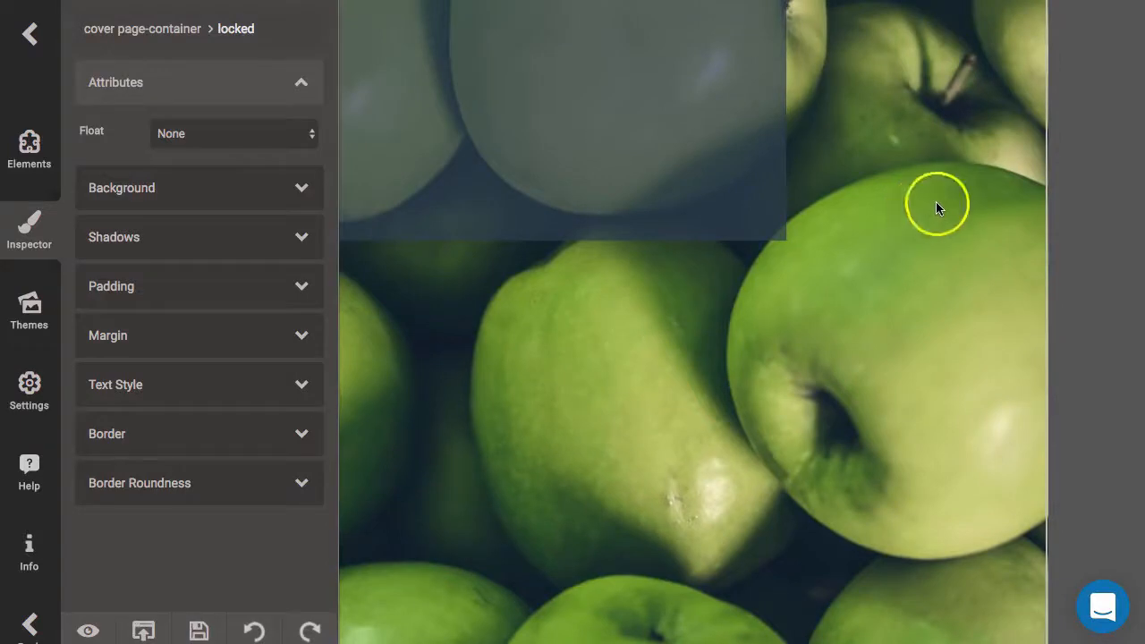
Step: Set the font of the "Page header" heading on the content page to Dancing Script
scroll(955, 197, down, 5)
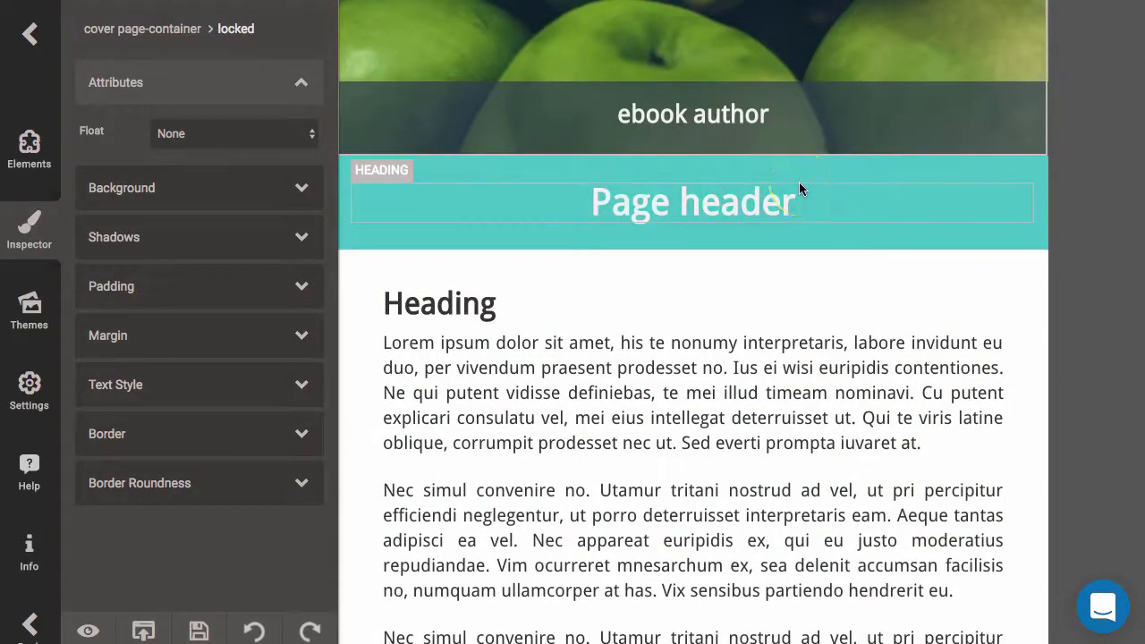
click(669, 207)
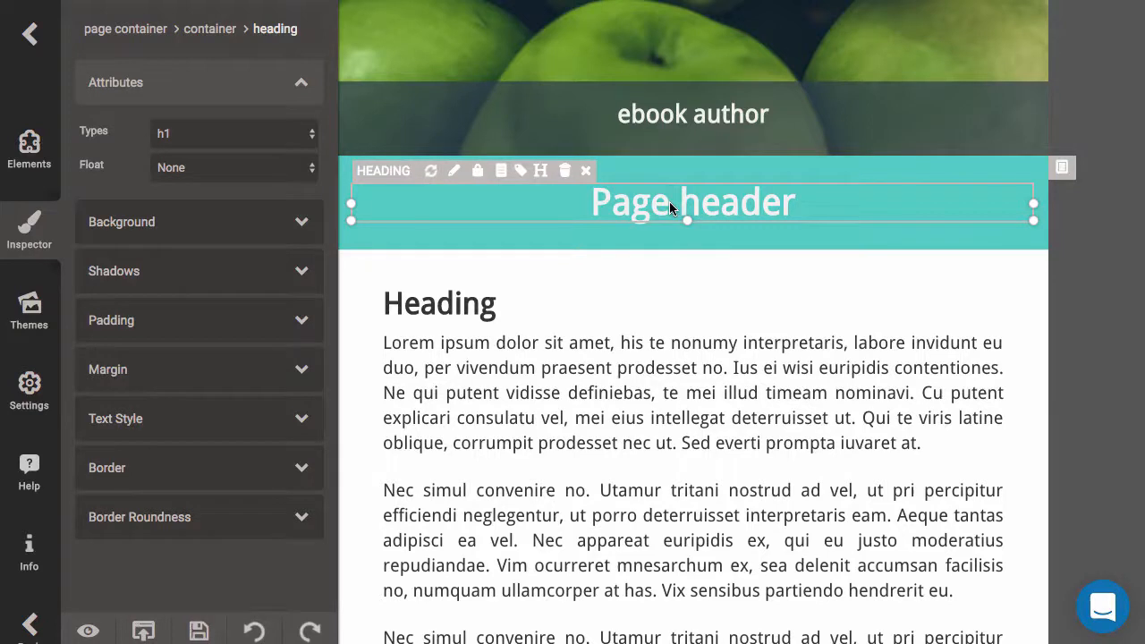
click(162, 427)
click(205, 394)
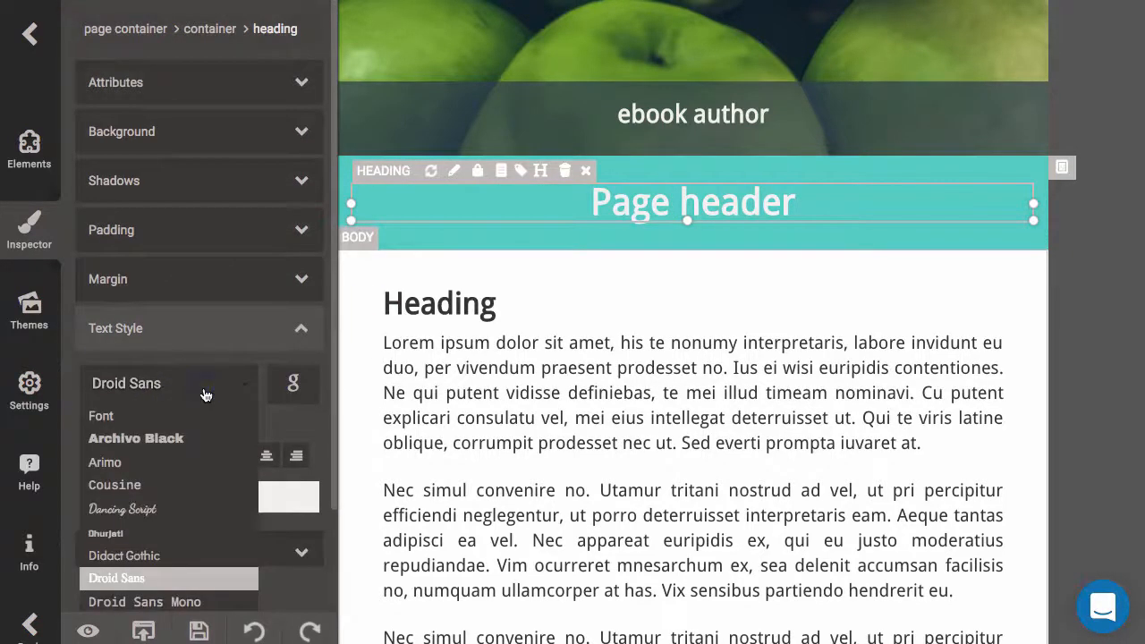
click(151, 510)
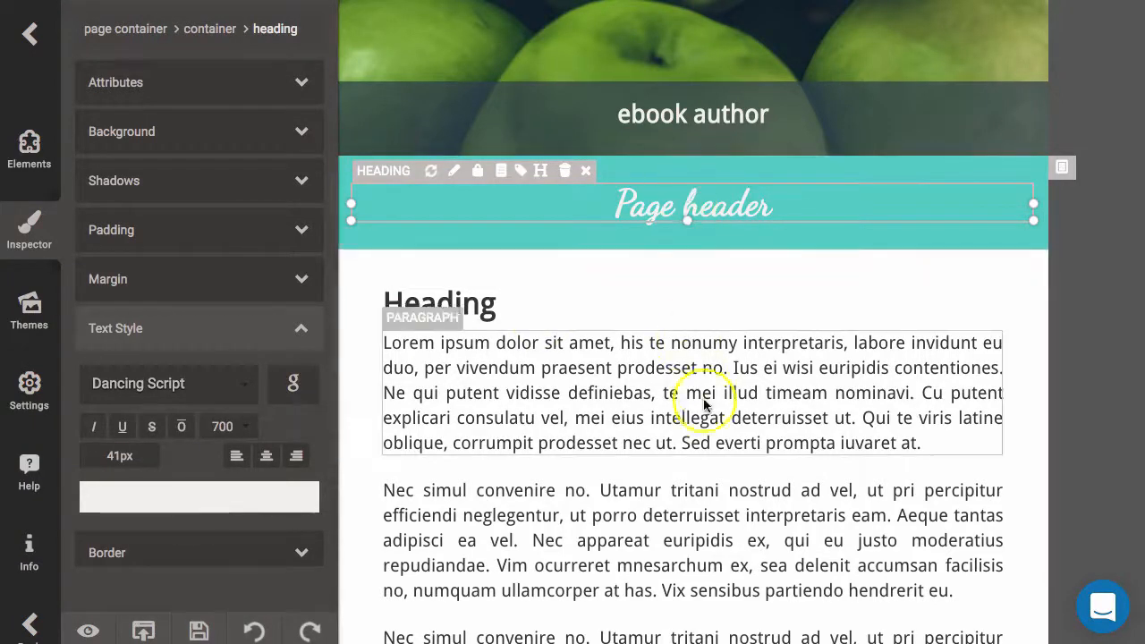
Step: Set the font of the page footer text at the end of the content page to Dancing Script
scroll(703, 398, down, 5)
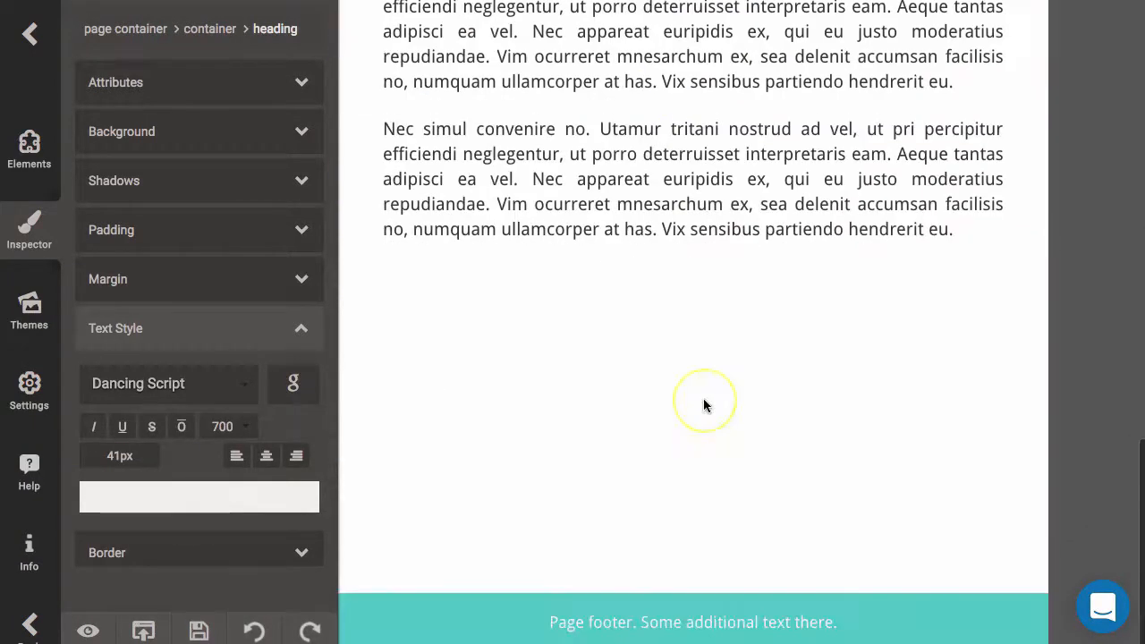
click(754, 625)
click(214, 387)
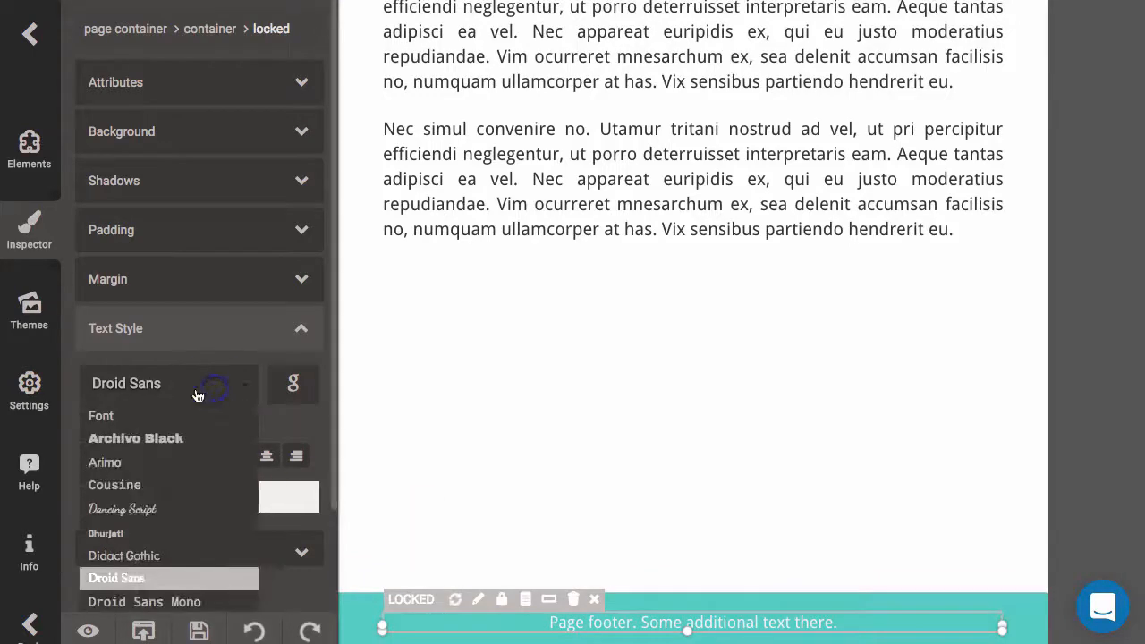
click(125, 509)
click(681, 411)
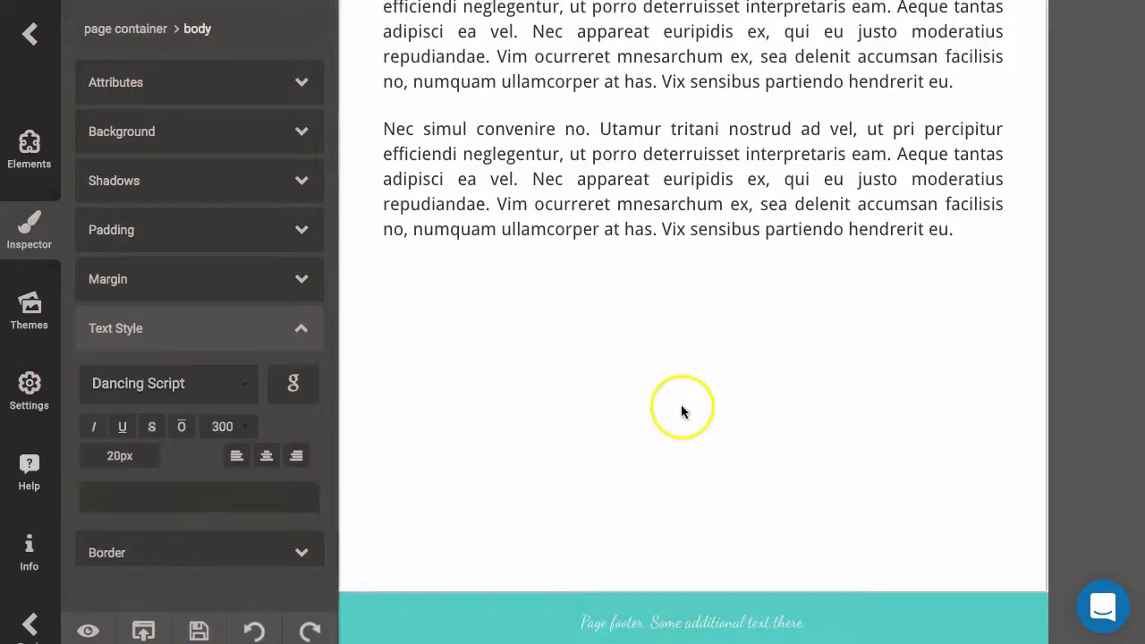
Step: Set the text color of the "Page header" heading to green, rgb(0, 177, 106)
scroll(680, 408, up, 5)
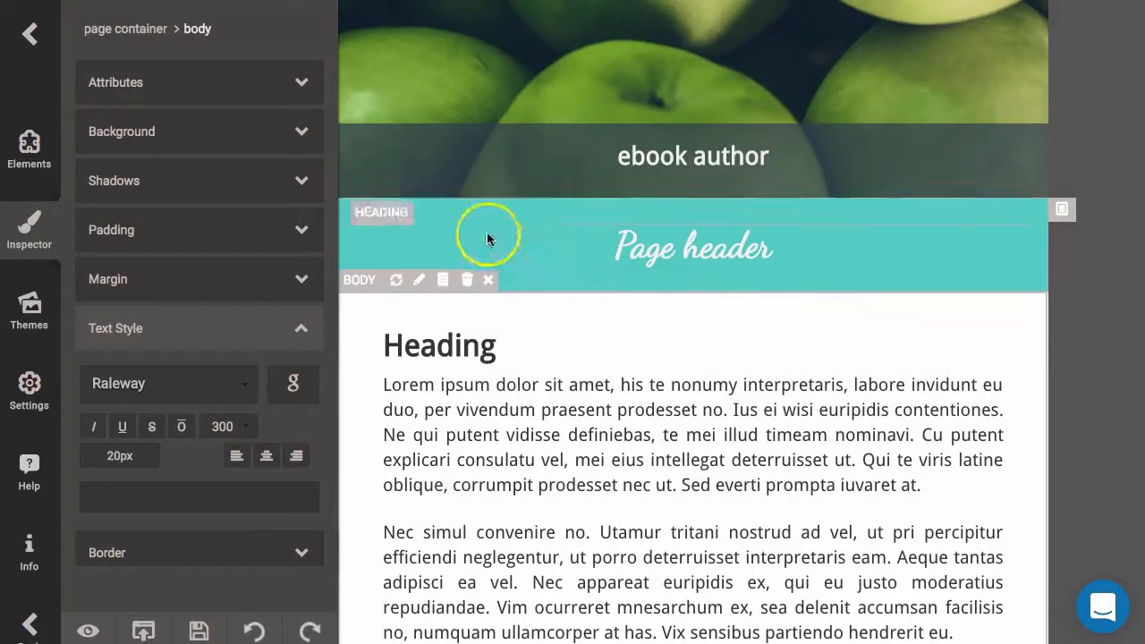
click(466, 206)
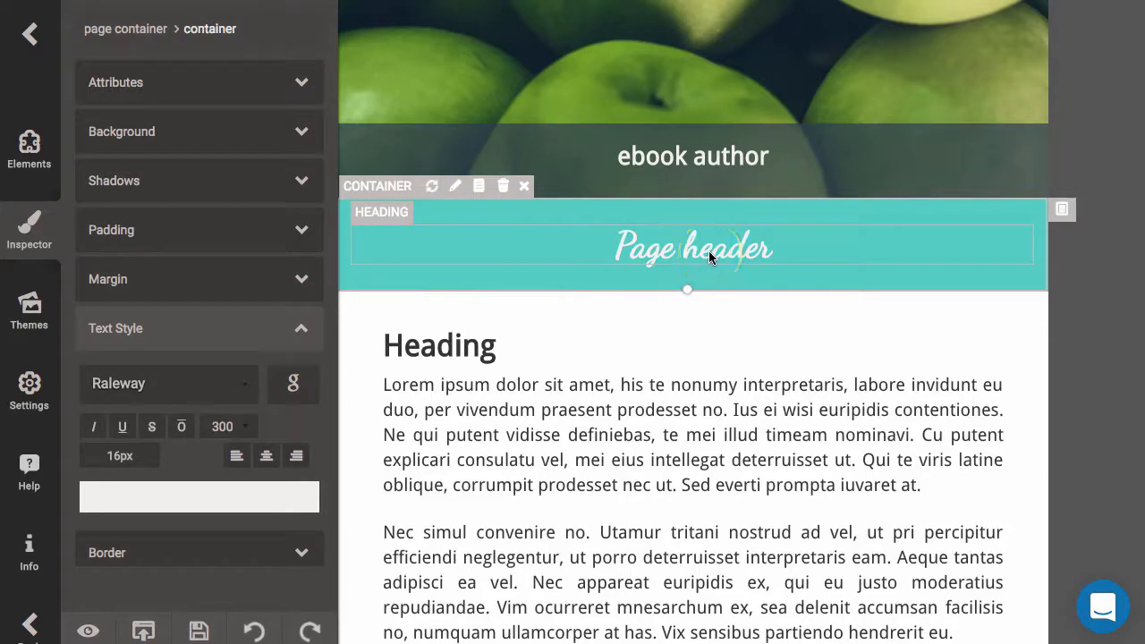
click(753, 247)
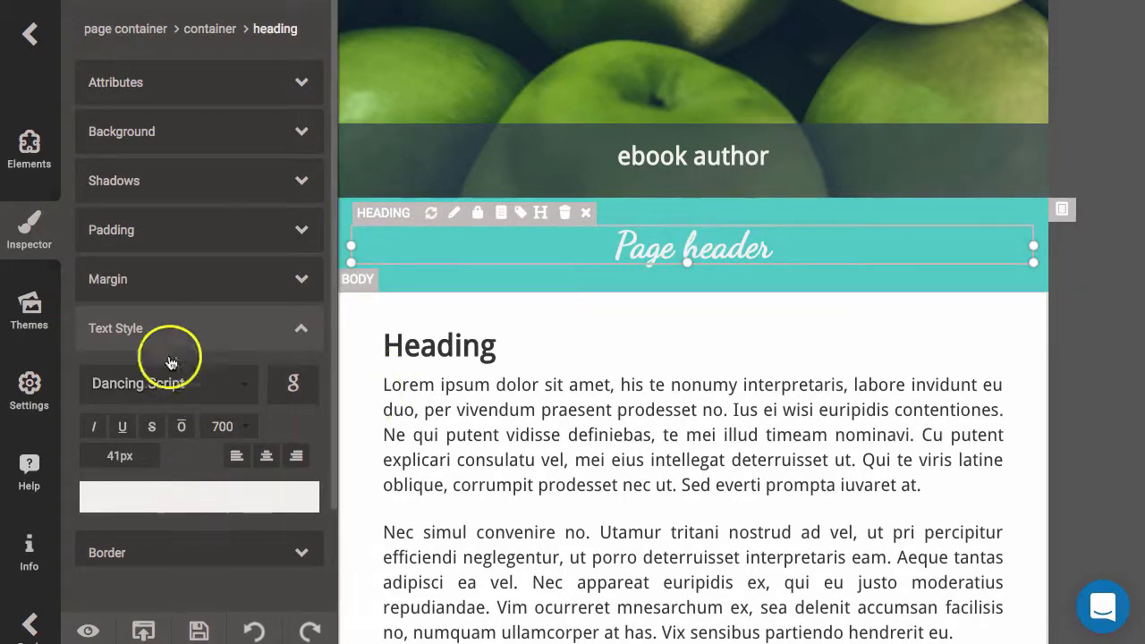
click(261, 496)
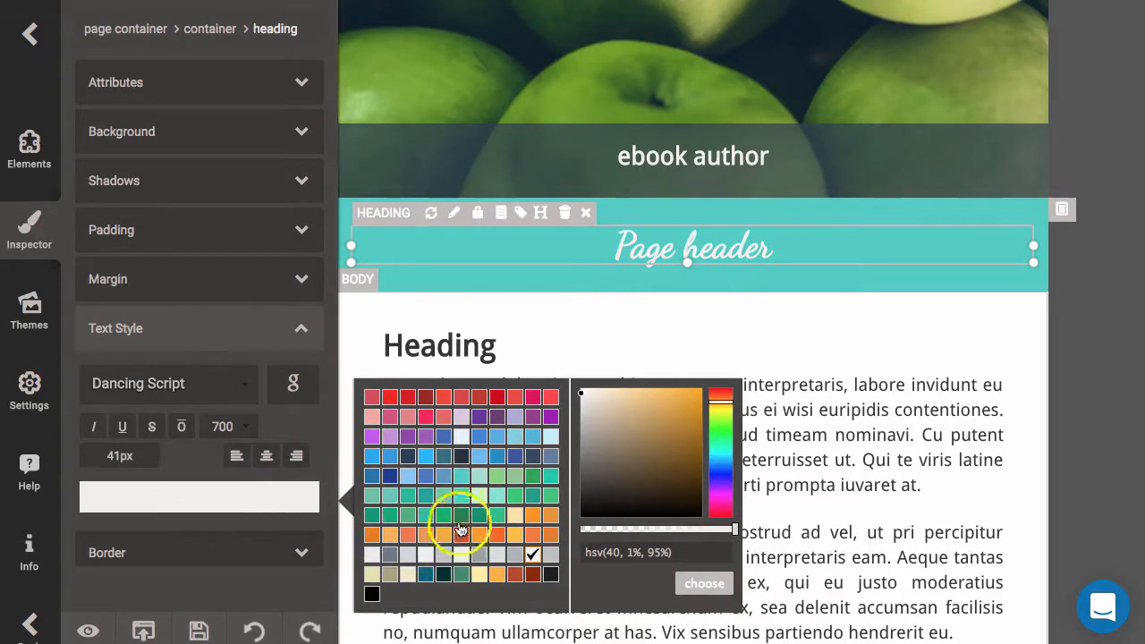
click(463, 519)
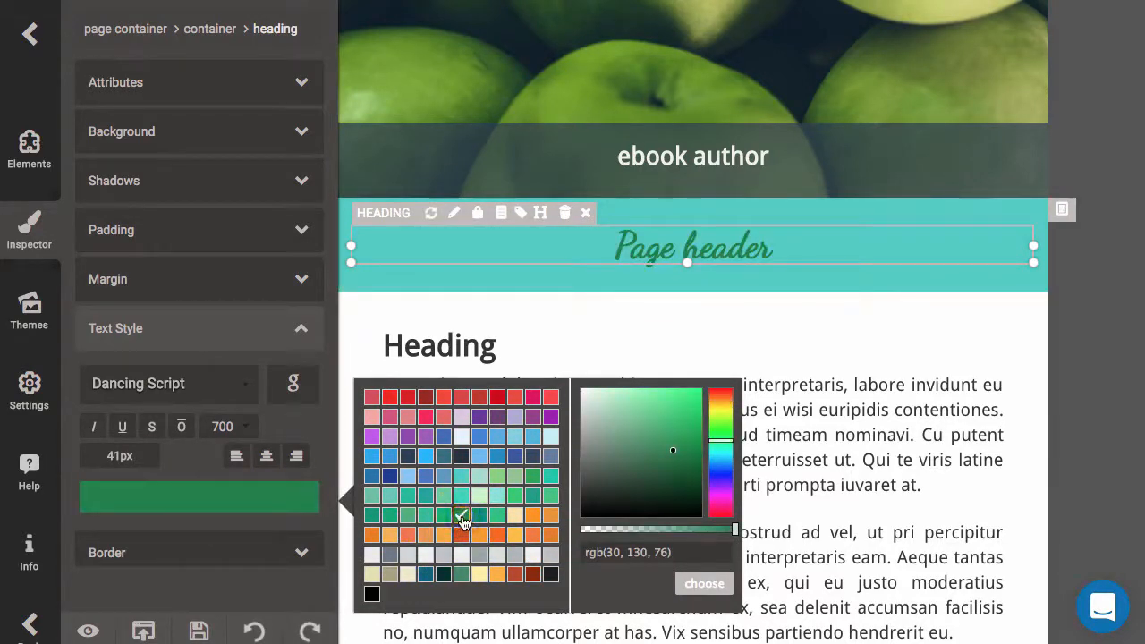
click(444, 516)
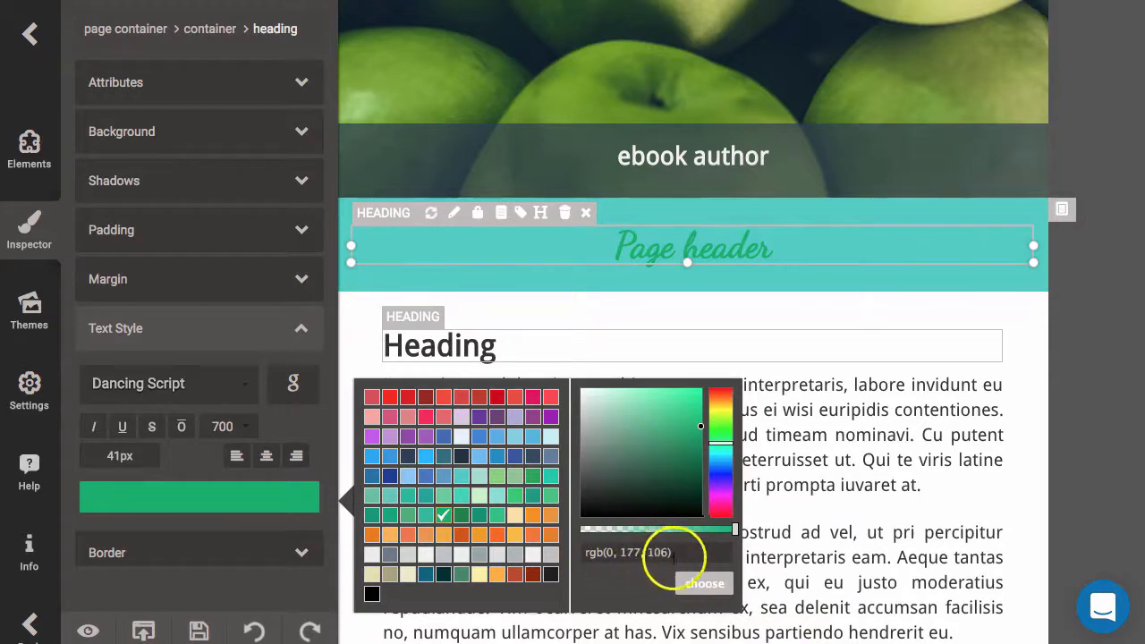
click(724, 586)
Step: Set the page header container's background to fully transparent white, rgba(255, 255, 255, 0)
click(521, 284)
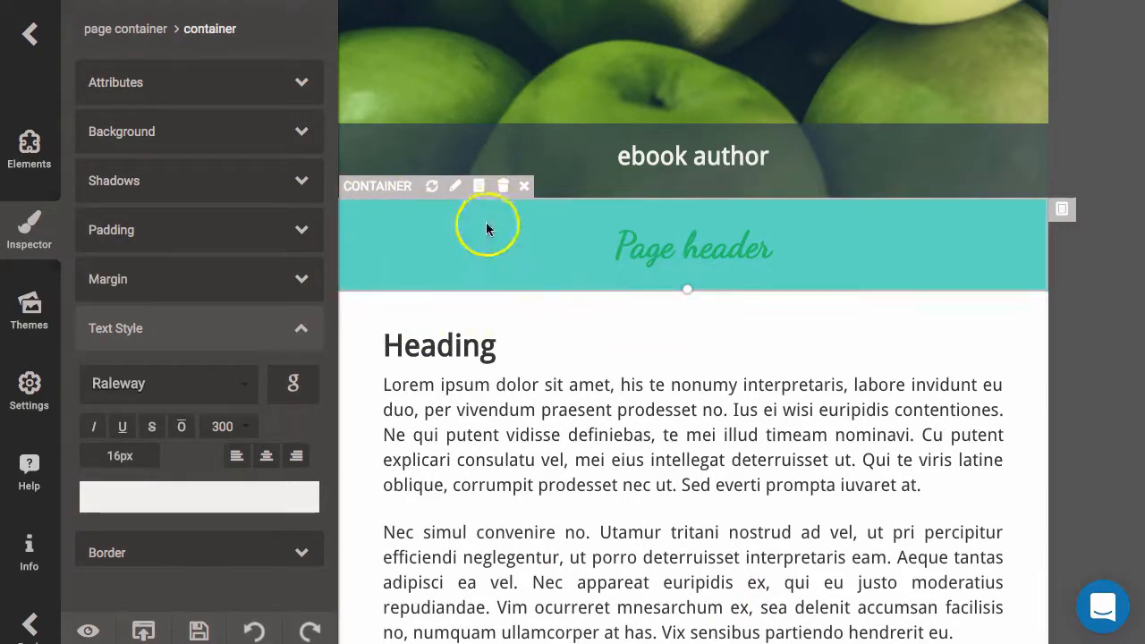
click(148, 139)
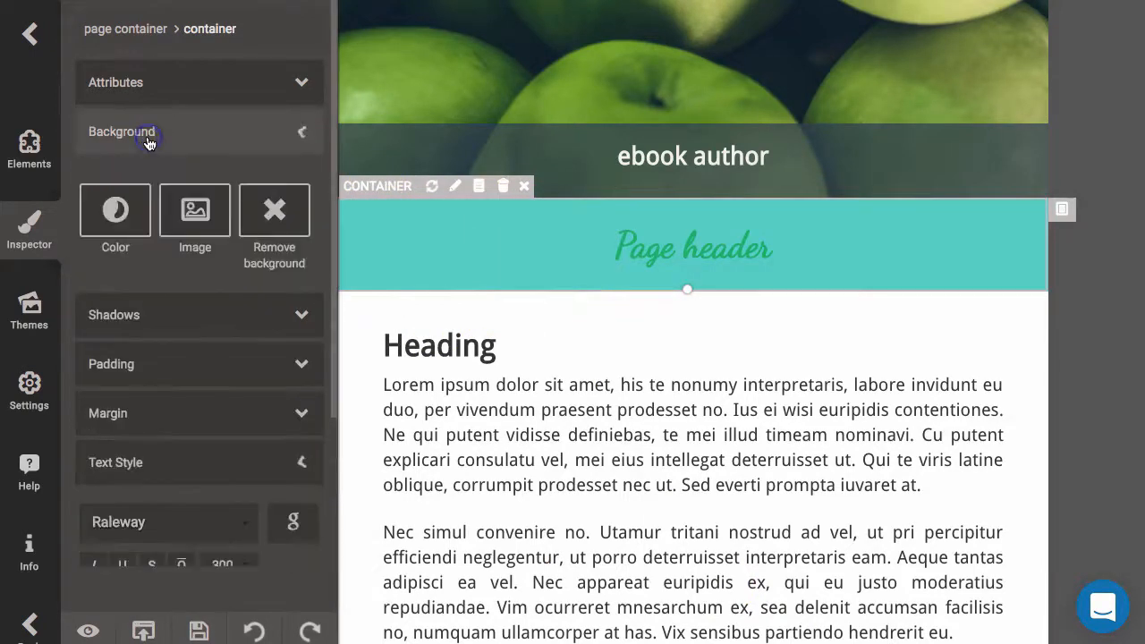
click(132, 204)
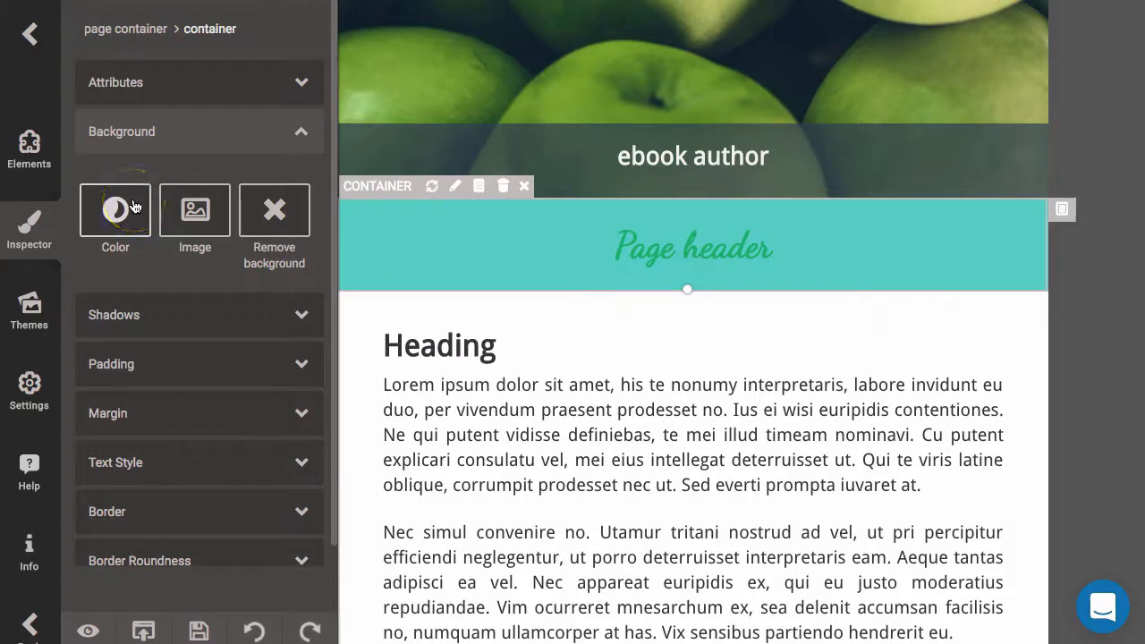
click(132, 214)
click(133, 219)
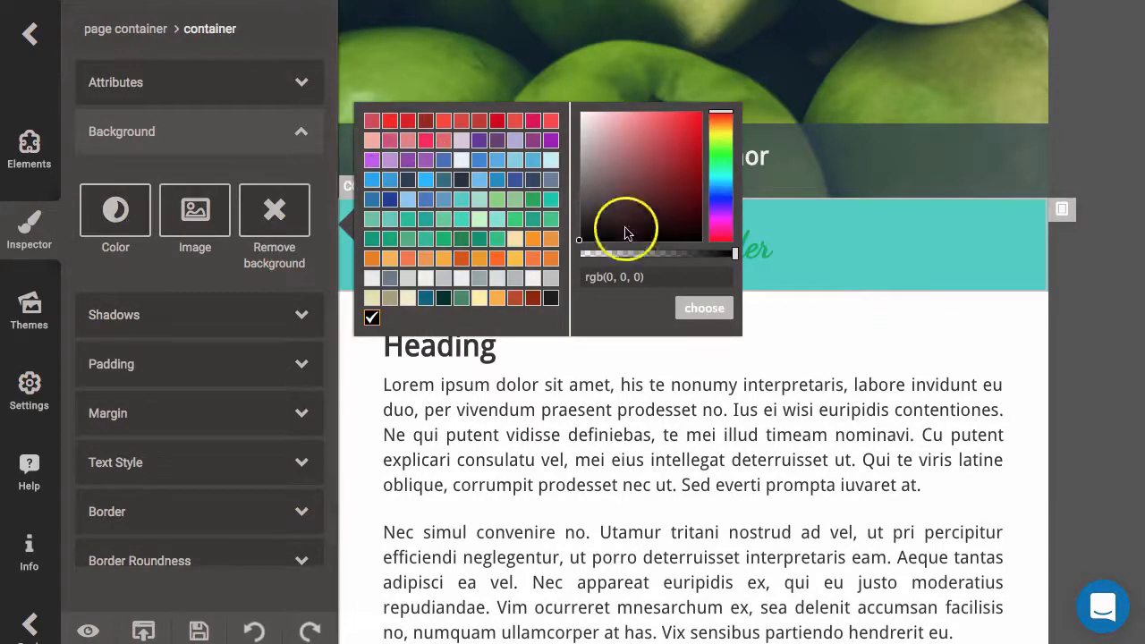
drag(583, 242, 577, 106)
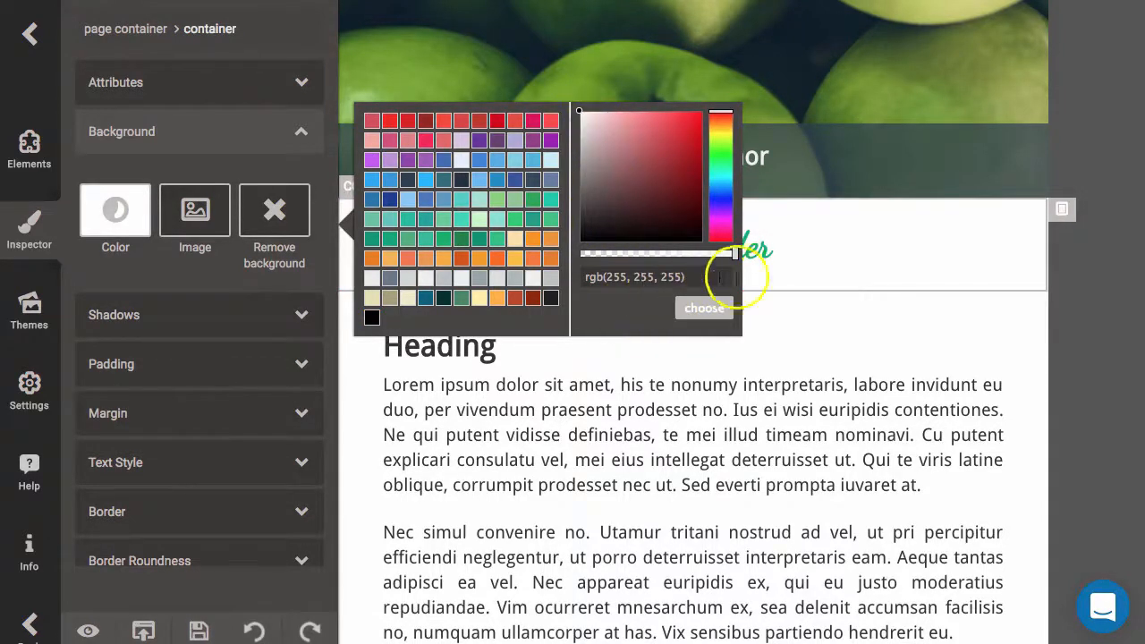
click(736, 260)
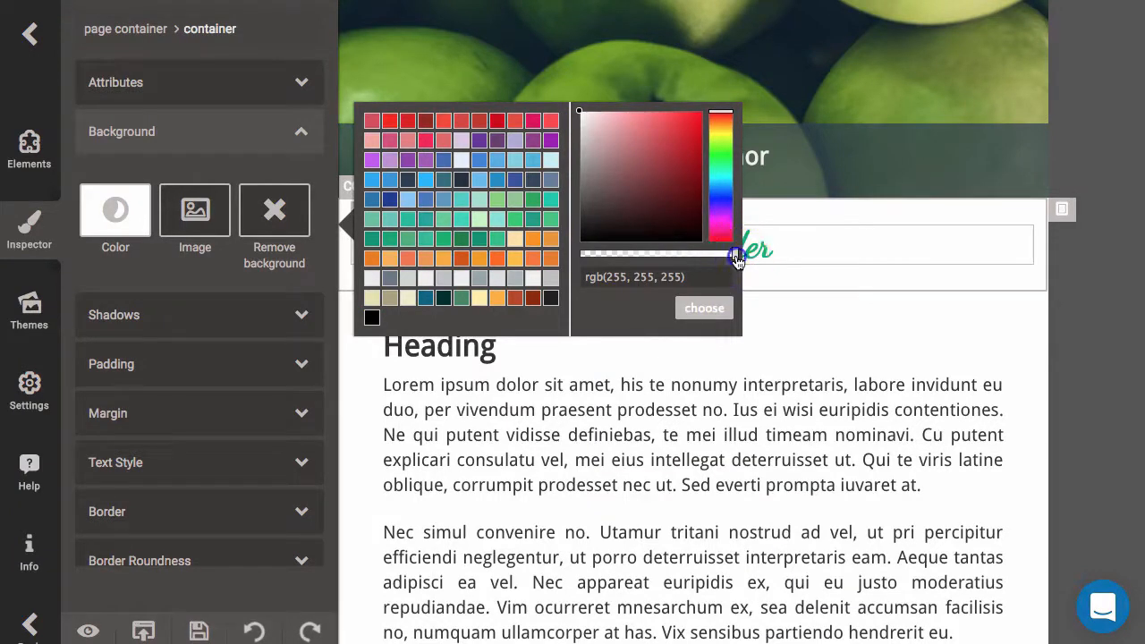
drag(736, 259, 582, 254)
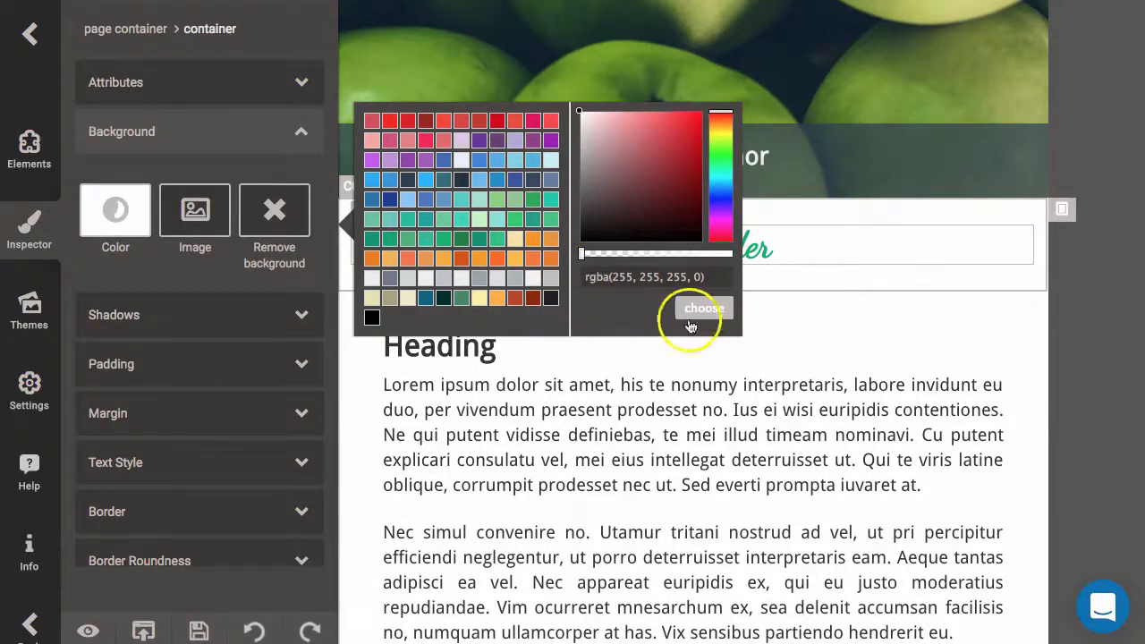
click(703, 309)
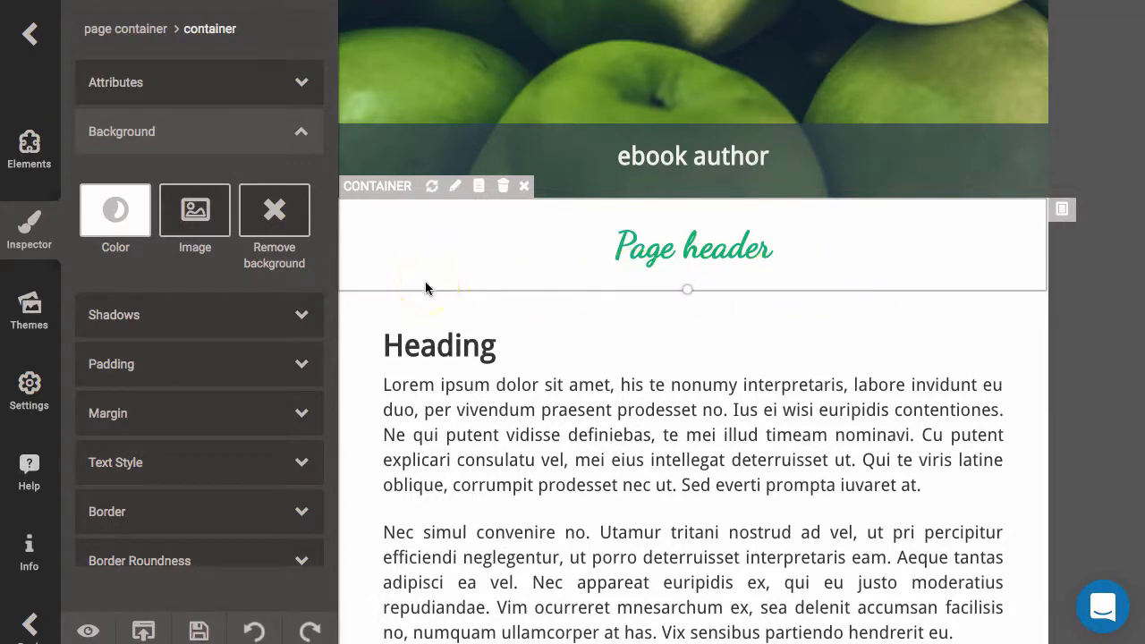
Step: Give the page header container a solid bottom border in green, rgb(0, 177, 106)
click(135, 515)
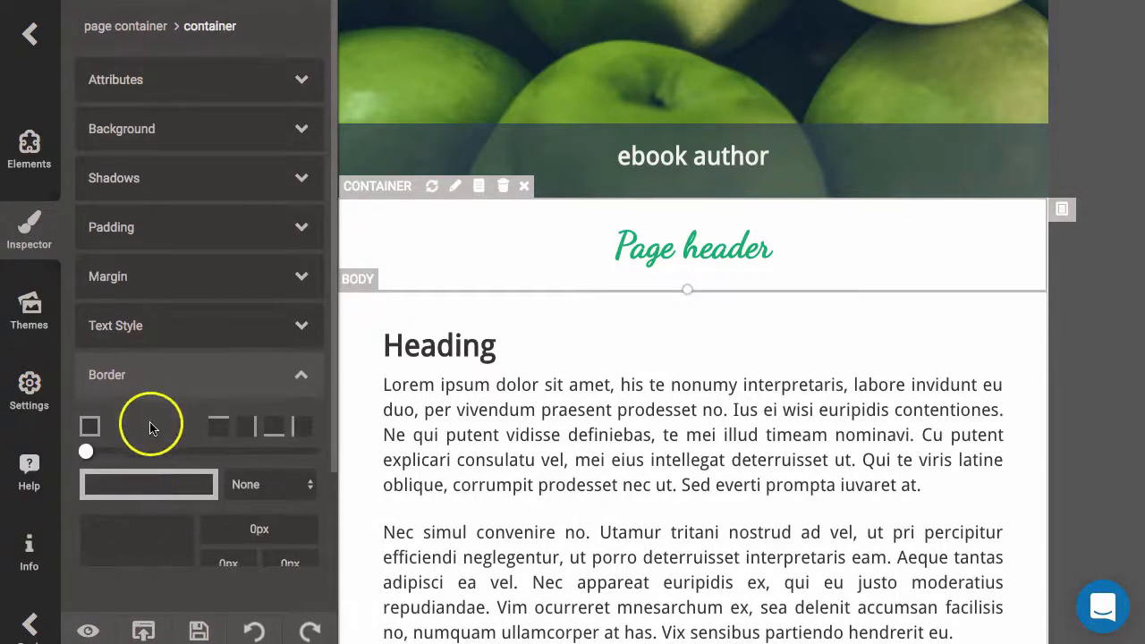
scroll(159, 376, down, 1)
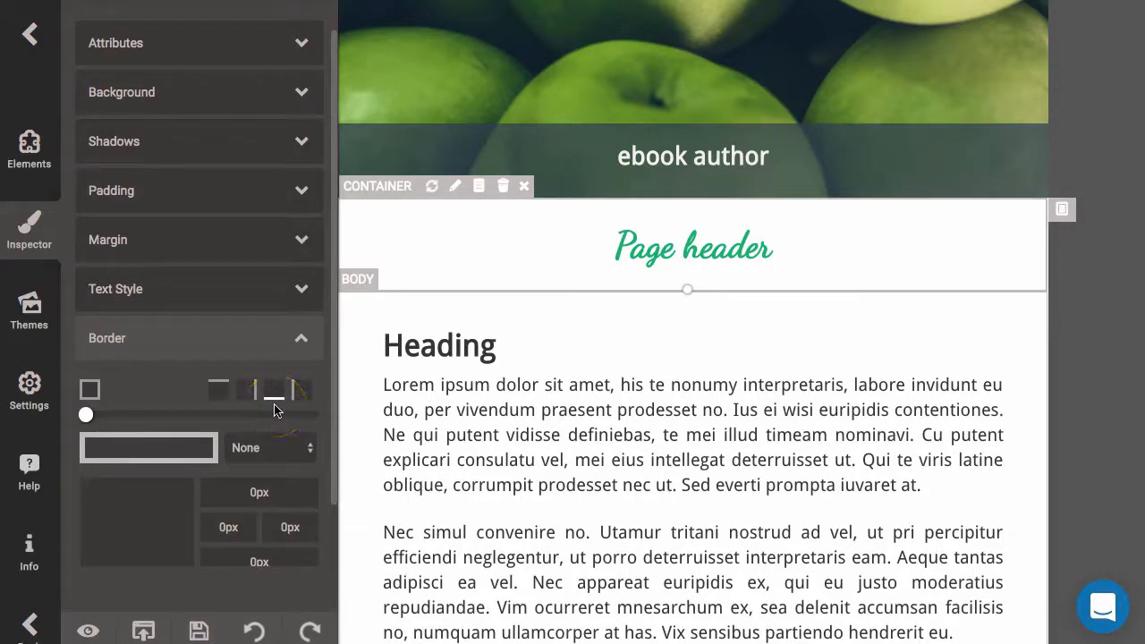
click(282, 460)
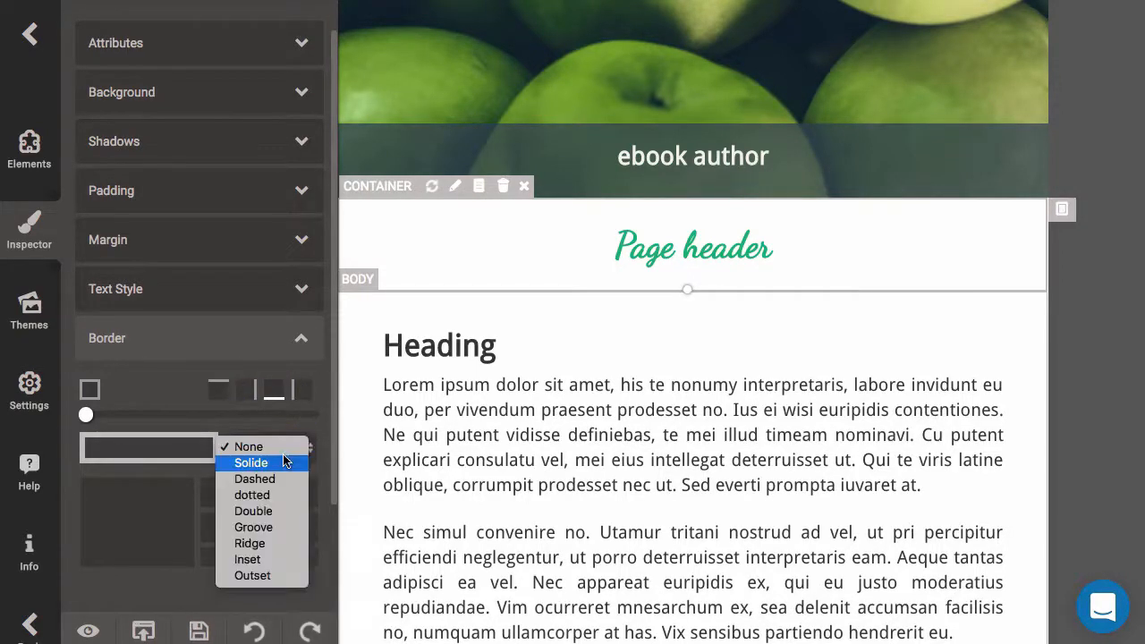
click(246, 463)
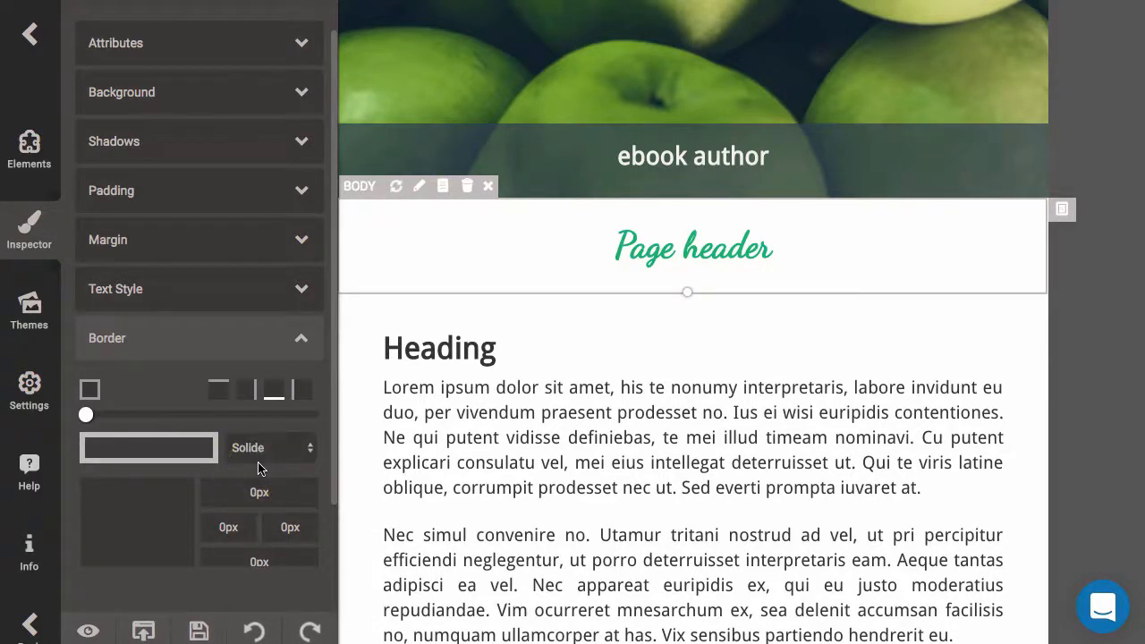
click(170, 454)
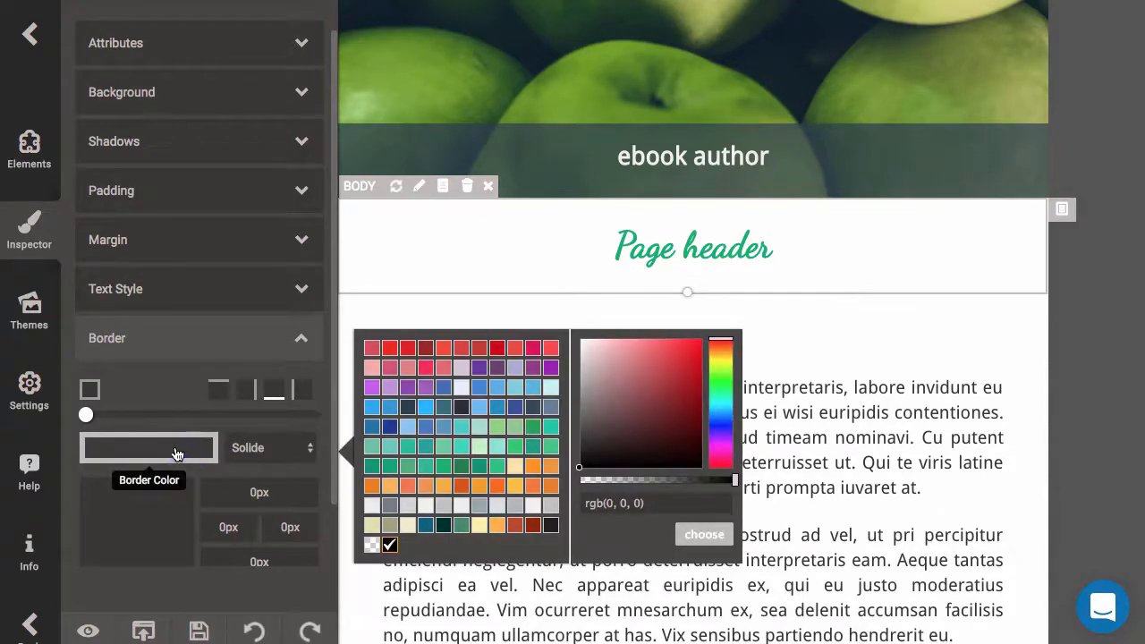
click(442, 466)
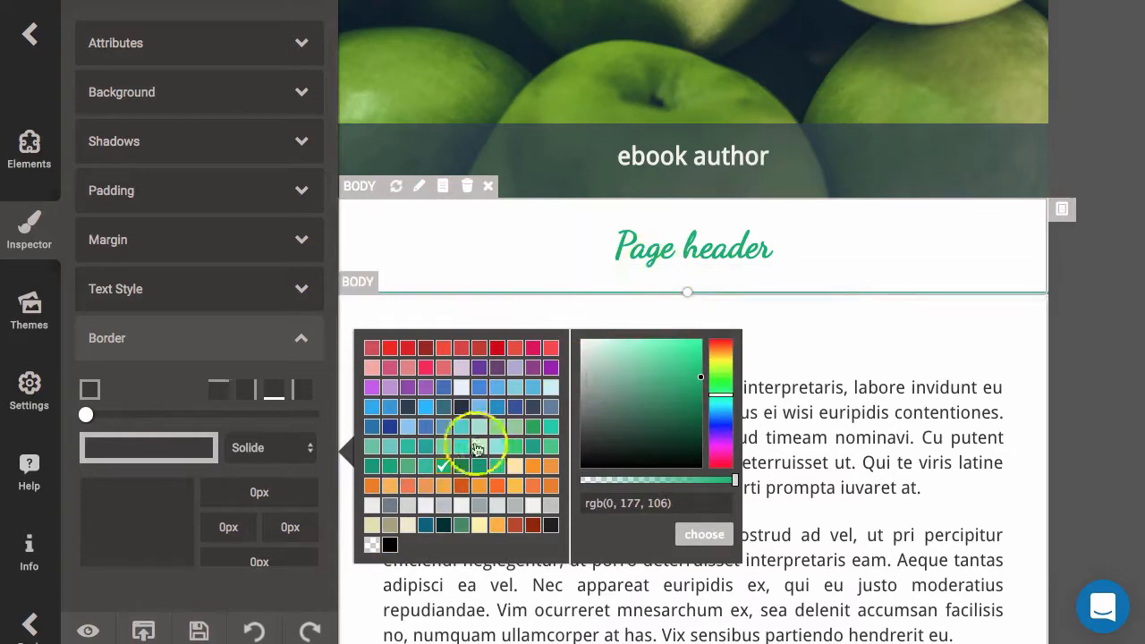
click(707, 535)
click(769, 440)
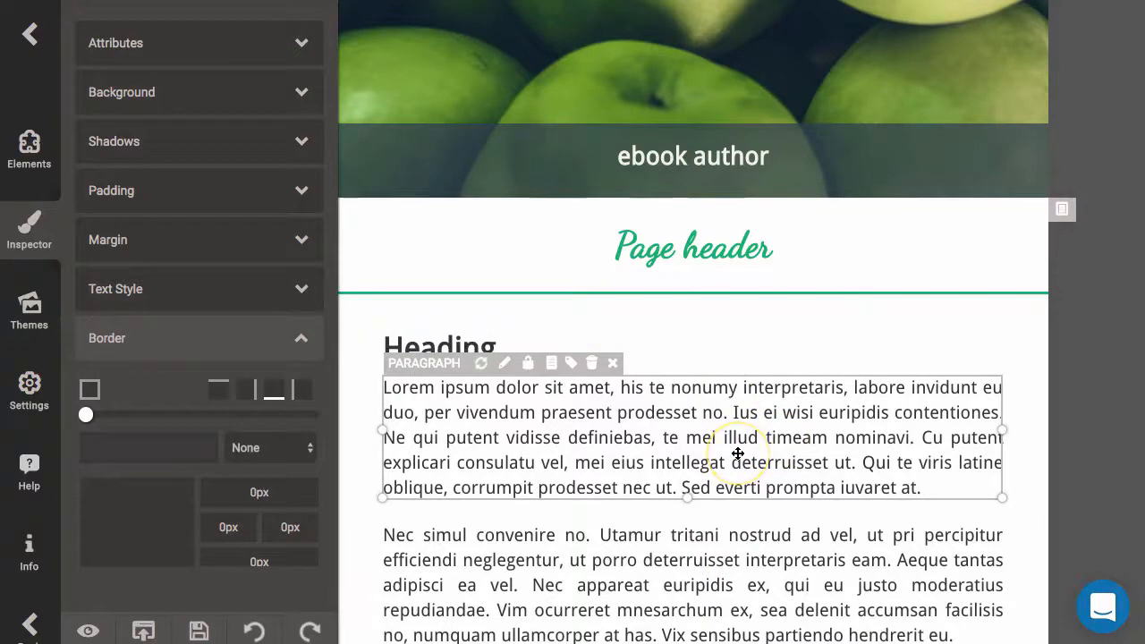
Step: Set the page footer text color to the same green as the page header text
scroll(756, 523, down, 6)
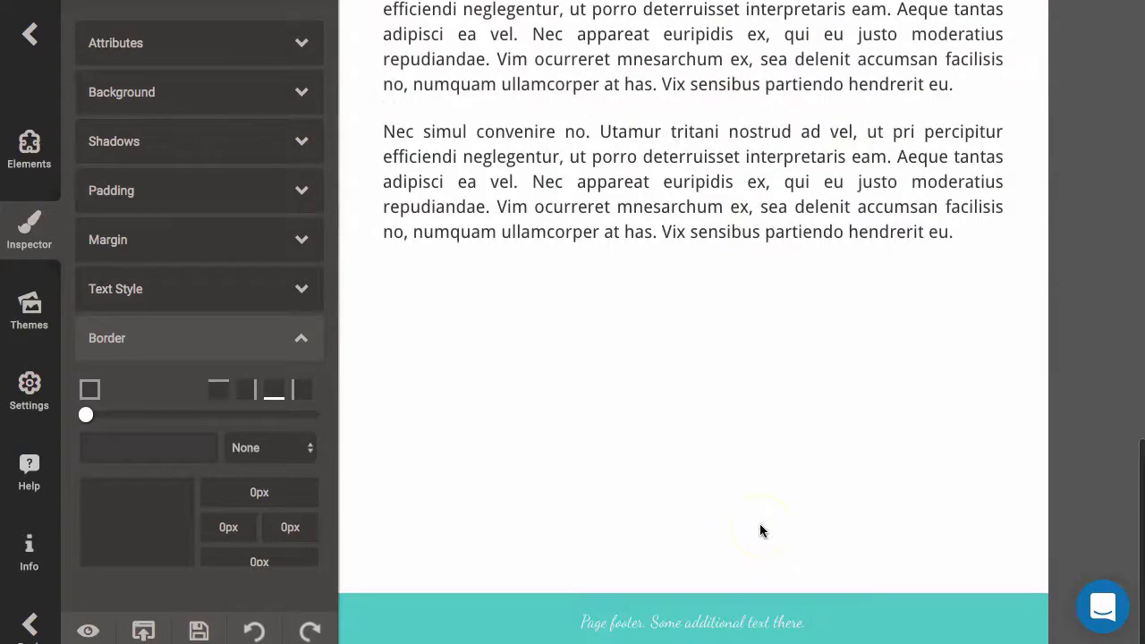
click(801, 607)
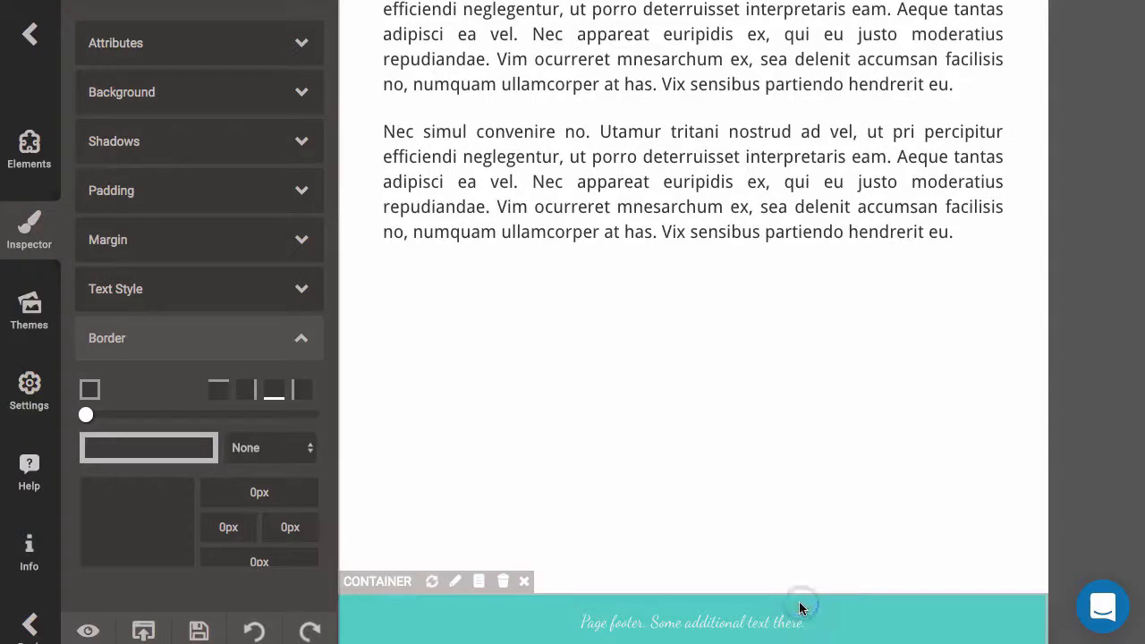
click(778, 627)
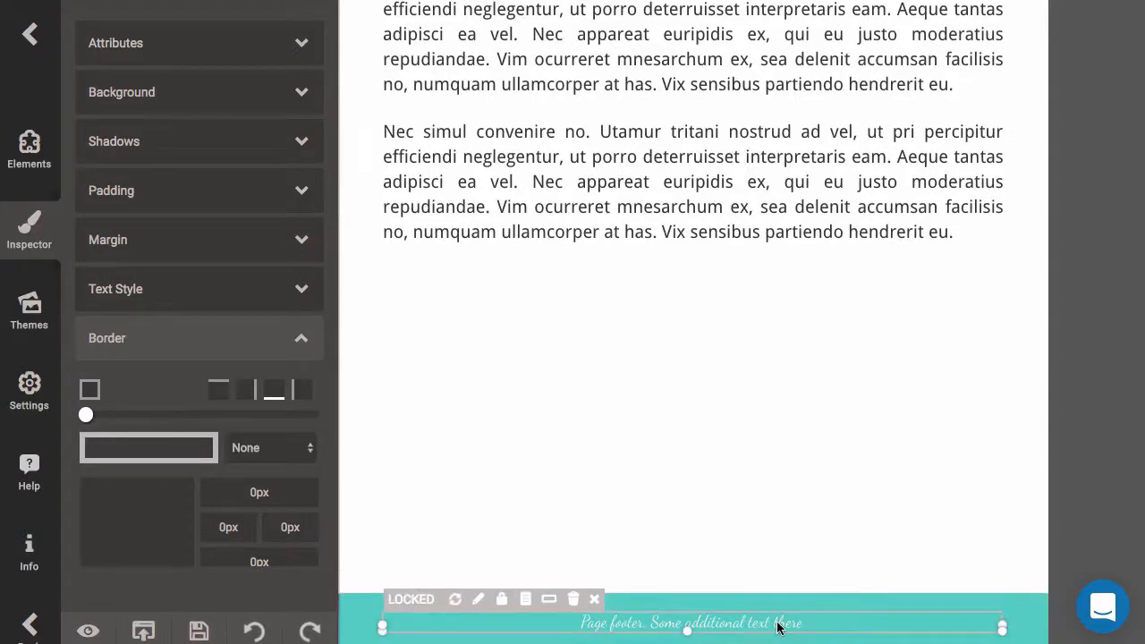
click(182, 294)
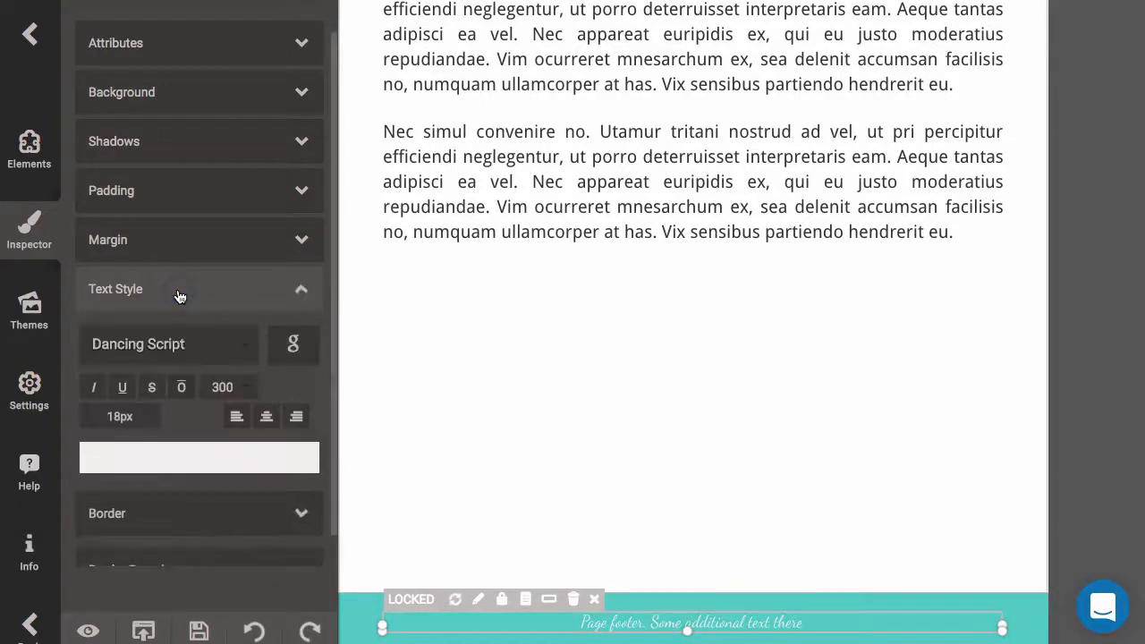
click(168, 462)
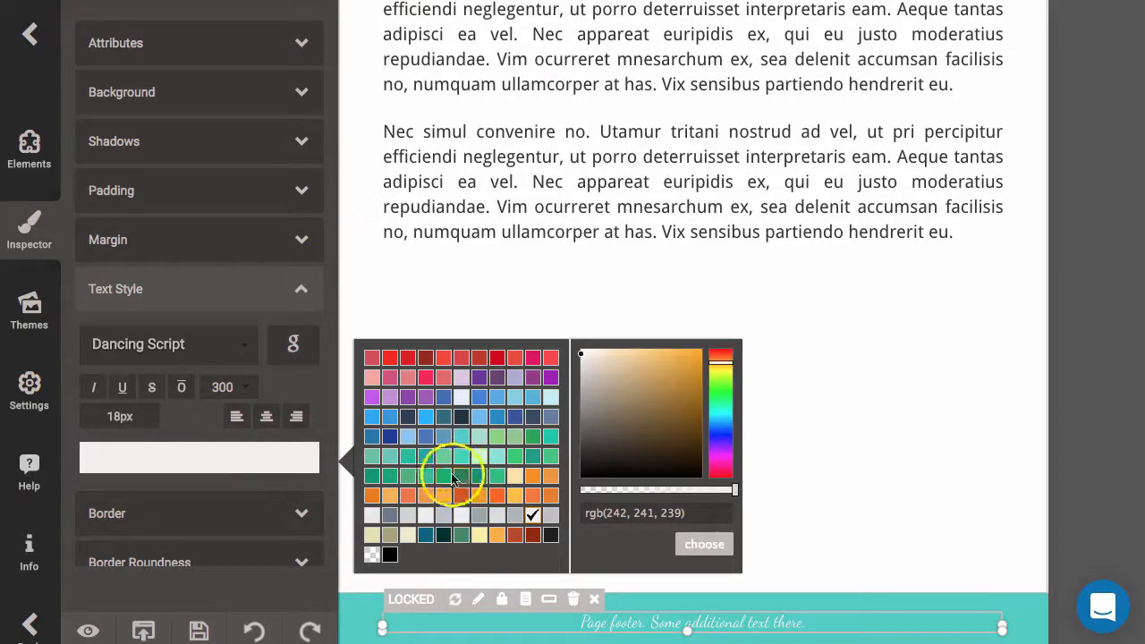
click(442, 476)
click(704, 546)
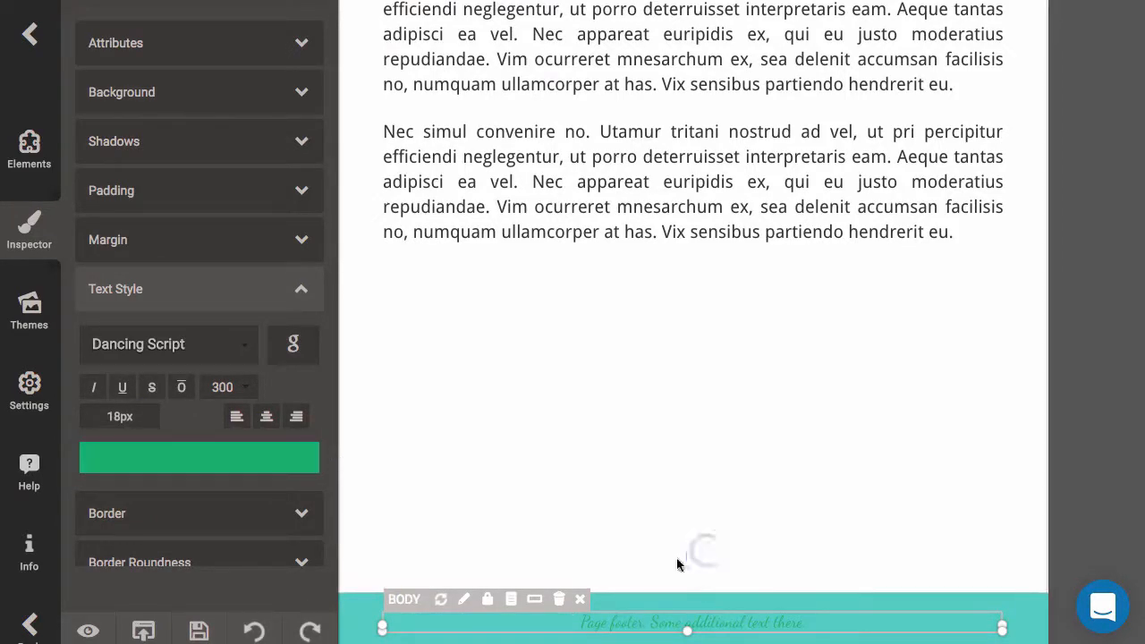
Step: Set the page footer container's background to fully transparent white, rgba(255, 255, 255, 0)
click(671, 603)
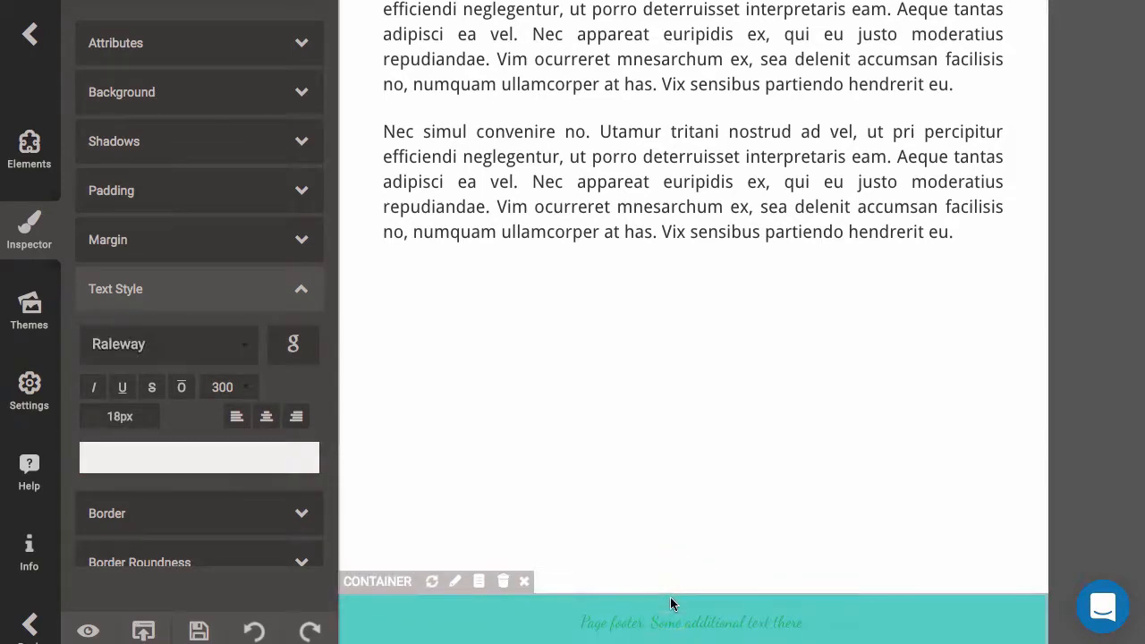
click(280, 461)
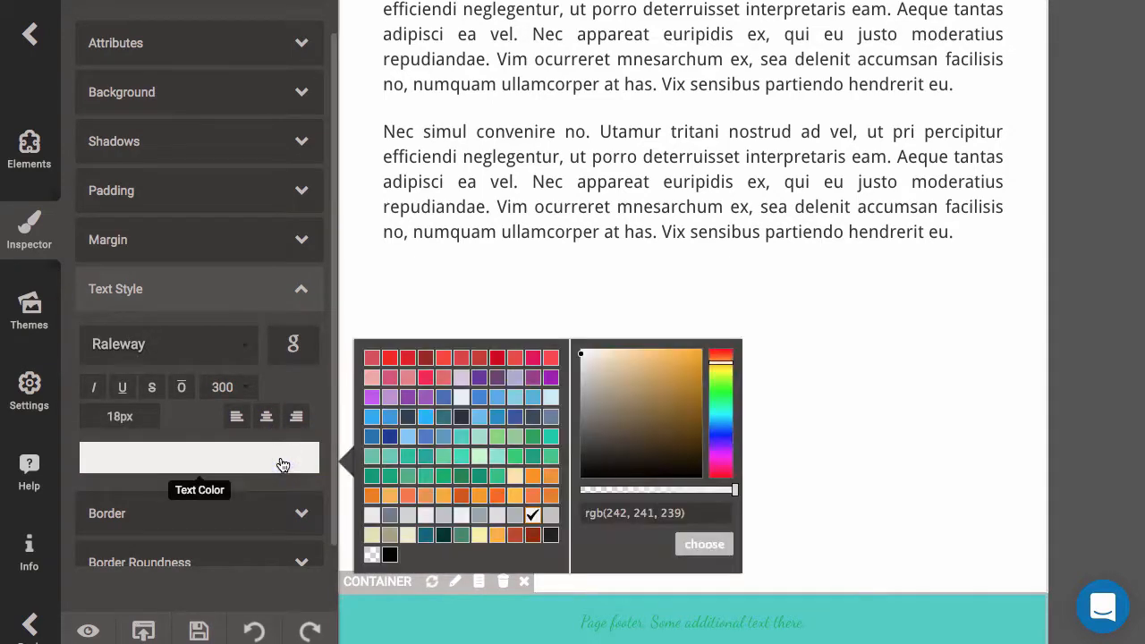
click(134, 98)
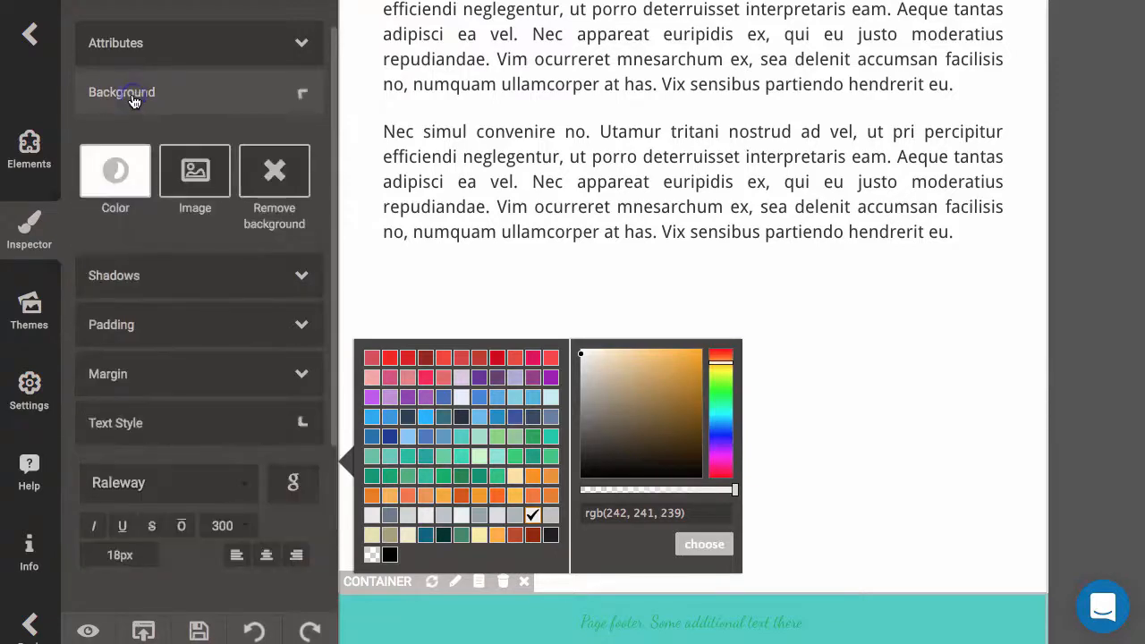
click(130, 197)
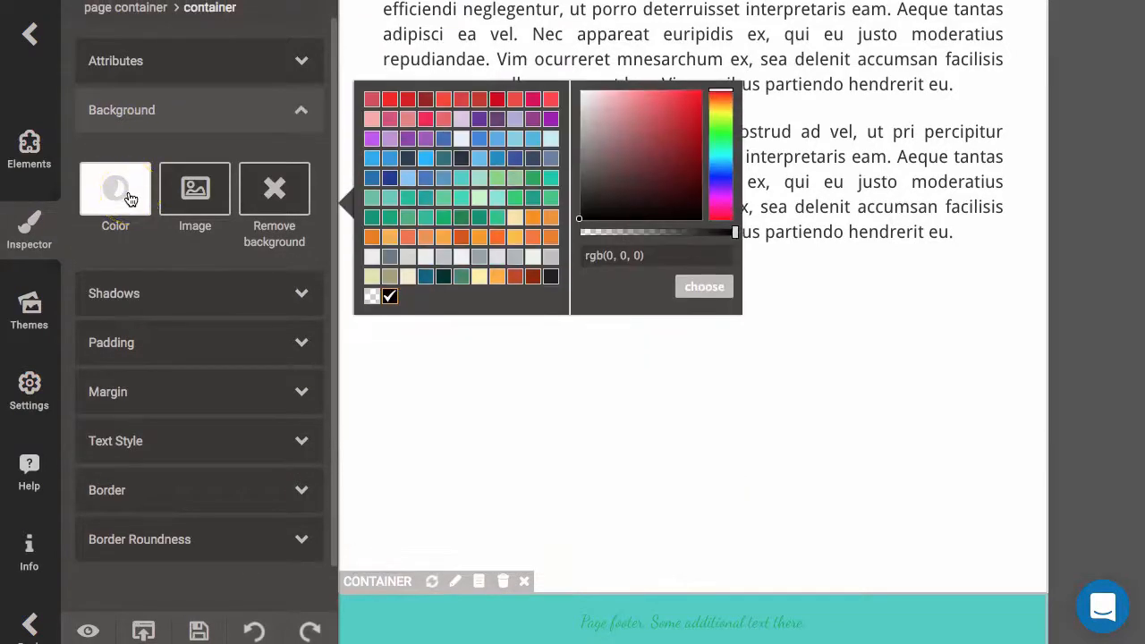
click(445, 219)
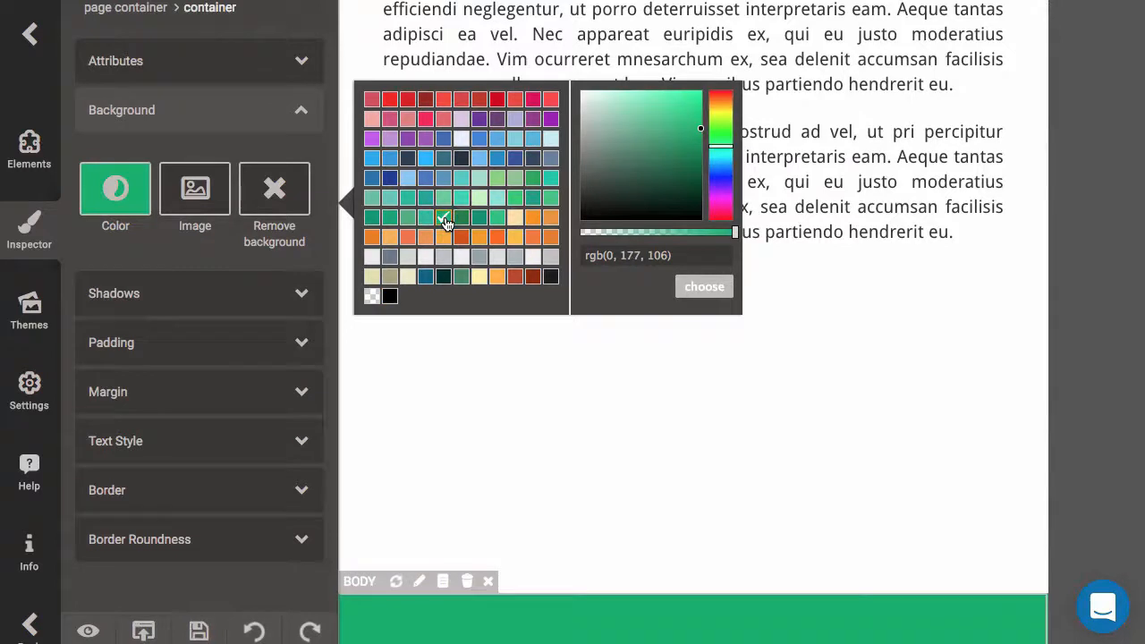
click(372, 296)
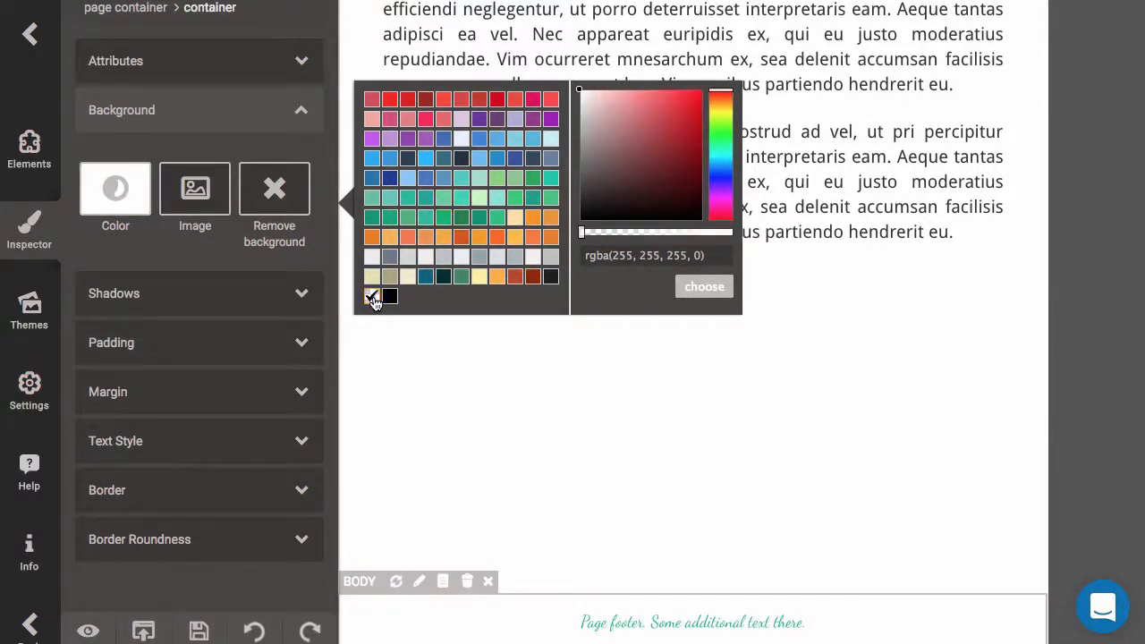
click(704, 287)
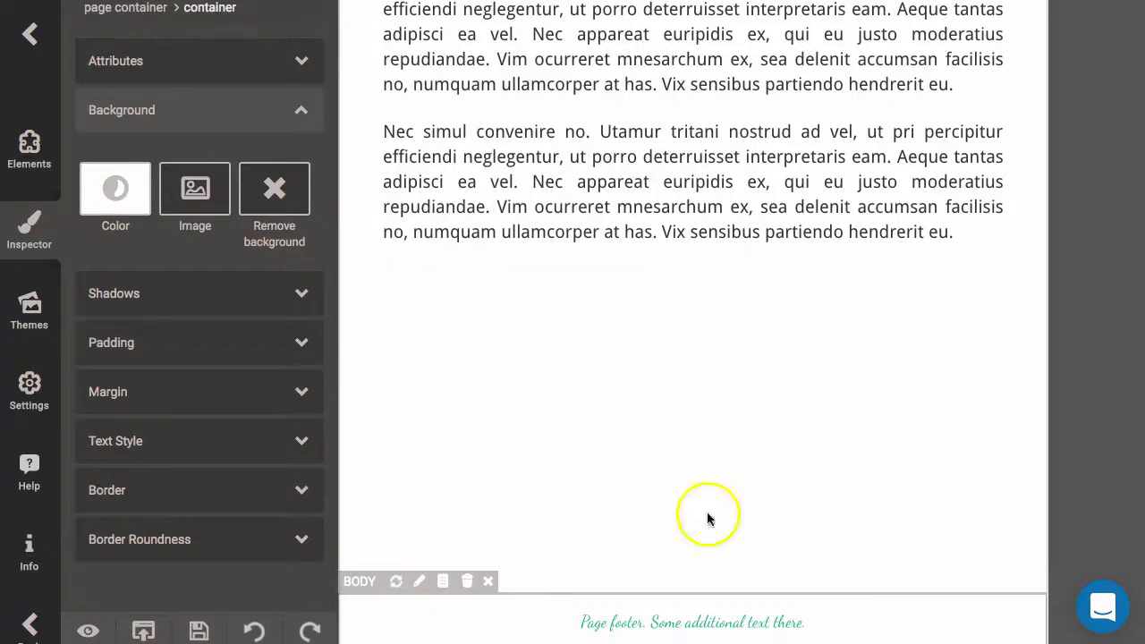
click(644, 378)
Step: Set the font size of the body paragraphs under the heading to 14
scroll(640, 374, up, 2)
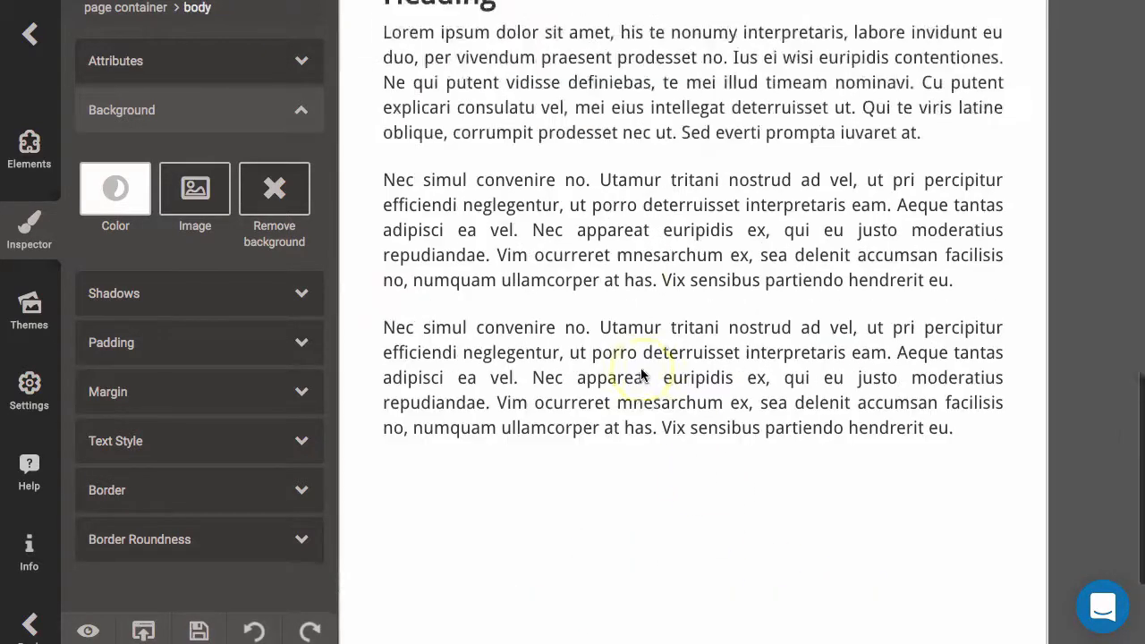
scroll(640, 374, up, 2)
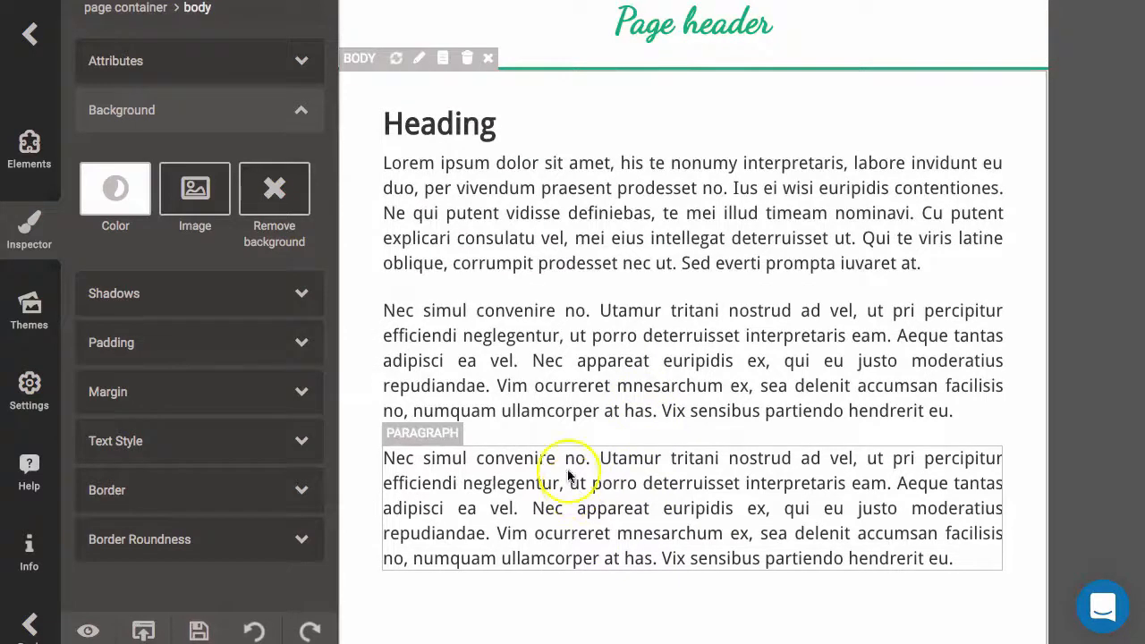
click(501, 226)
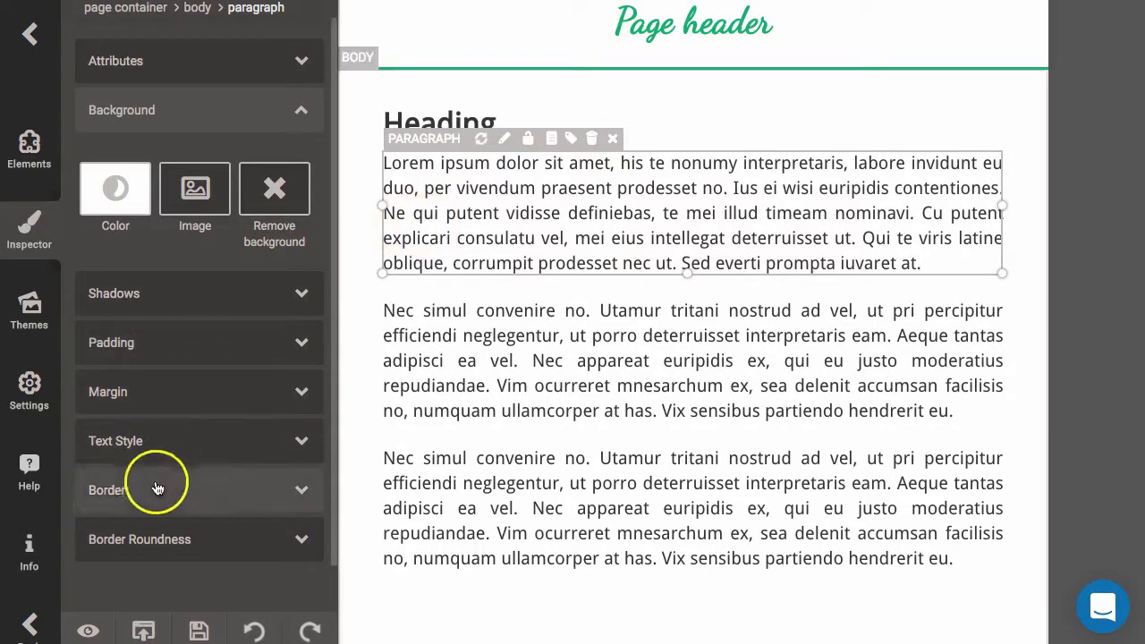
click(146, 443)
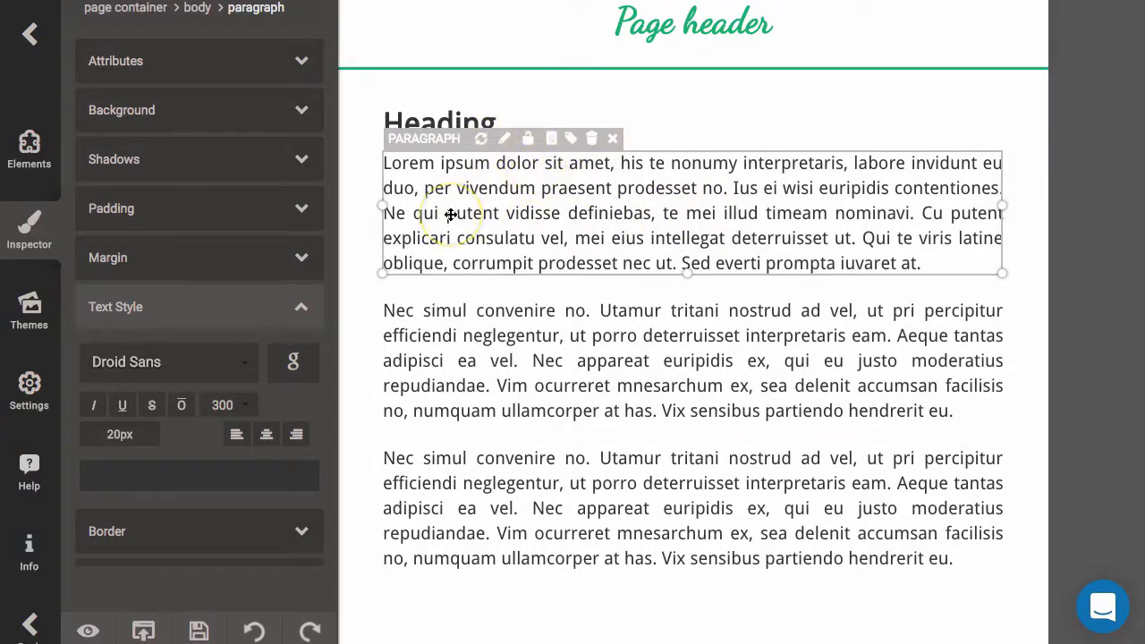
click(505, 241)
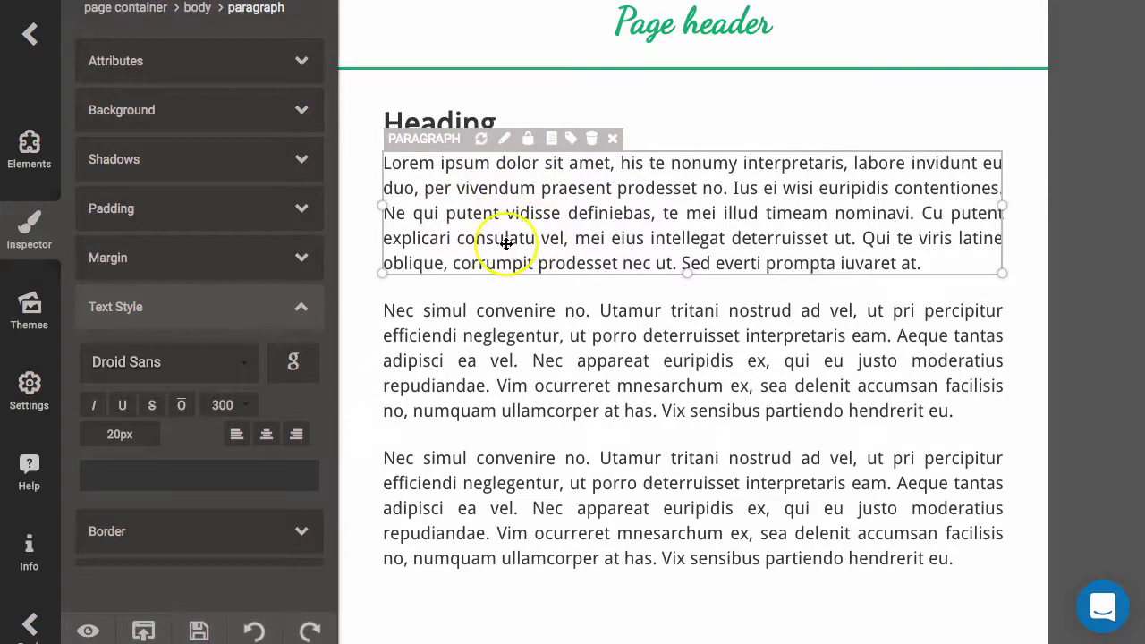
double_click(115, 434)
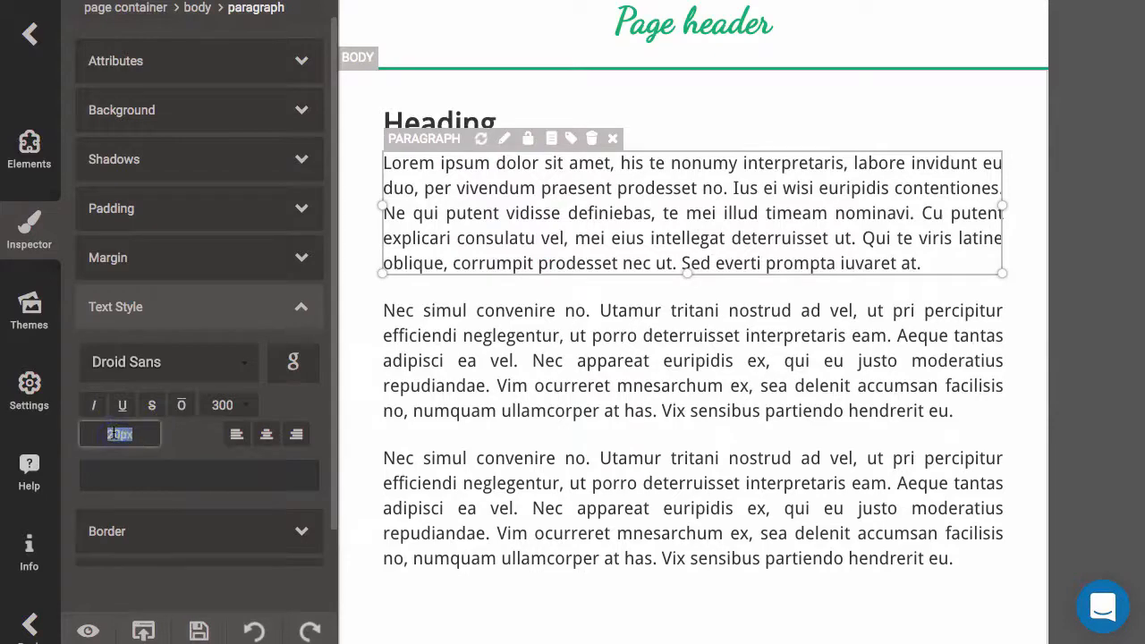
text(14)
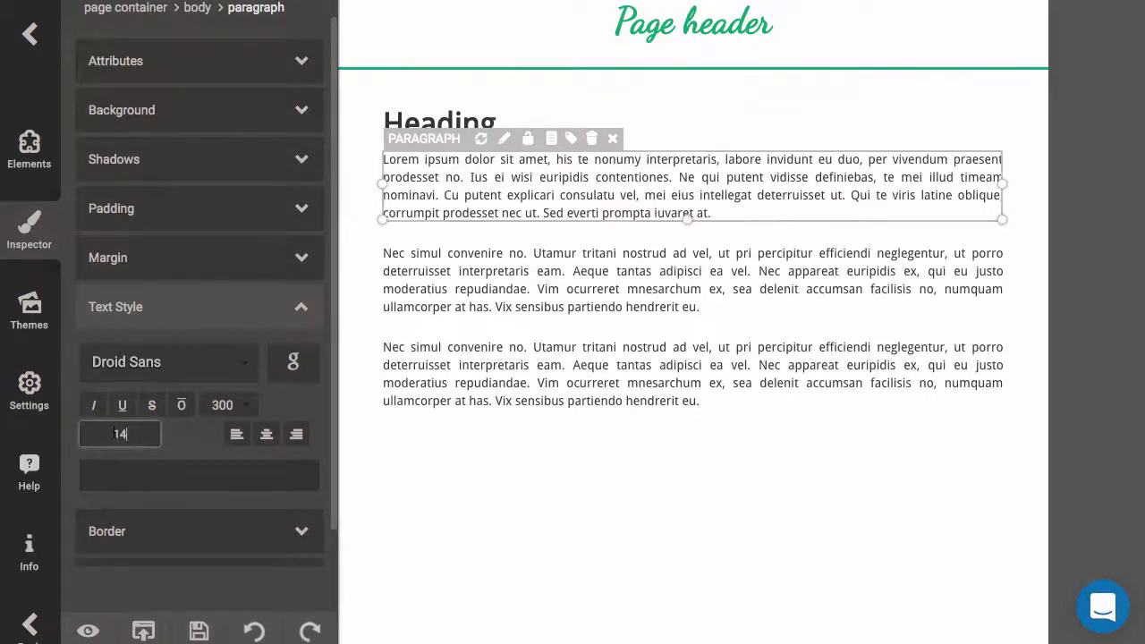
Step: Change the body paragraphs' font to EB Garamond and check that the other paragraphs use the same style
click(212, 380)
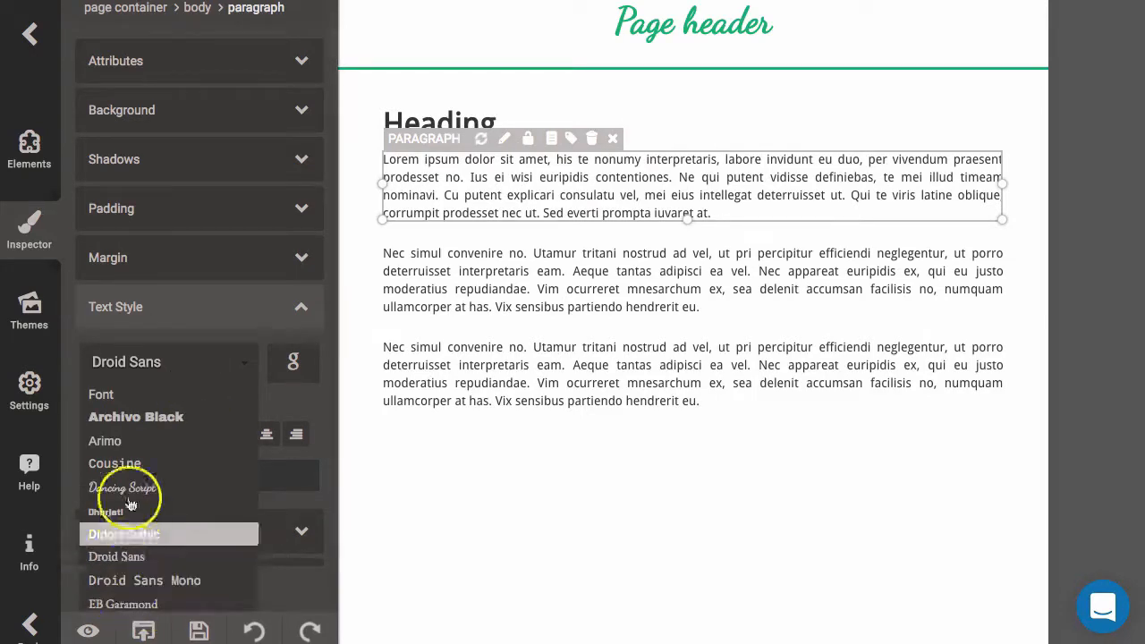
click(151, 604)
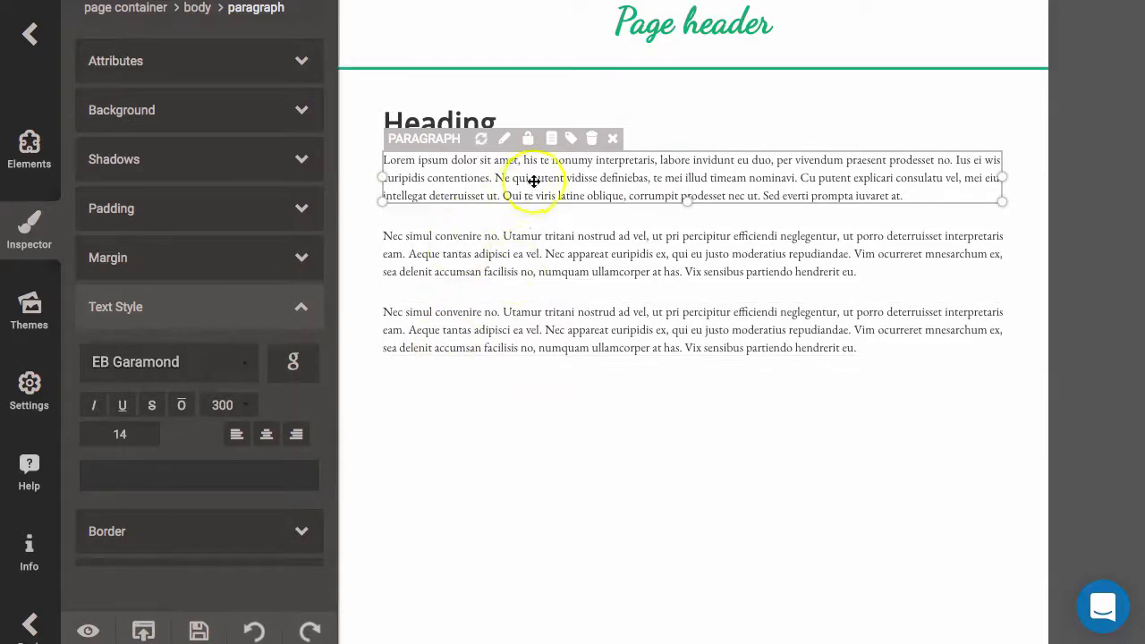
click(531, 248)
click(464, 158)
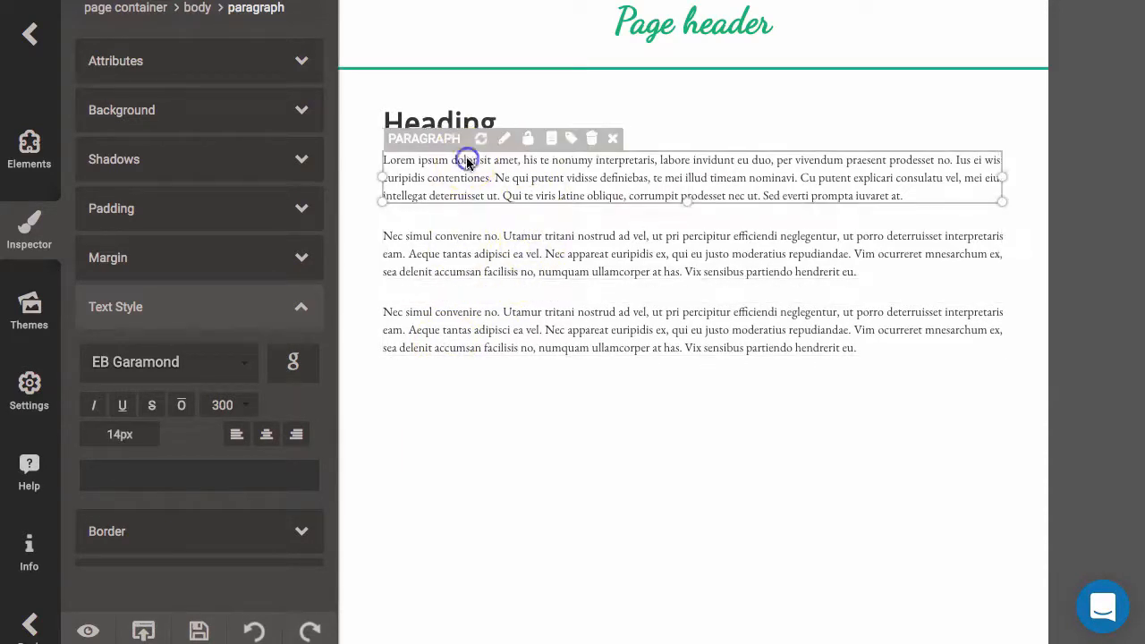
click(566, 255)
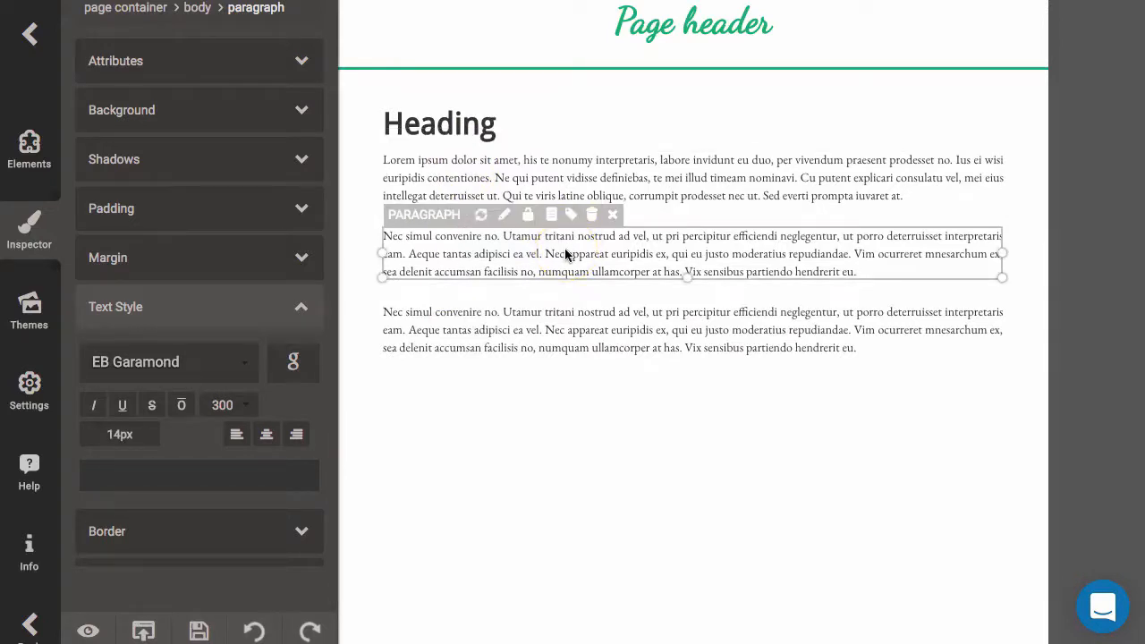
click(531, 170)
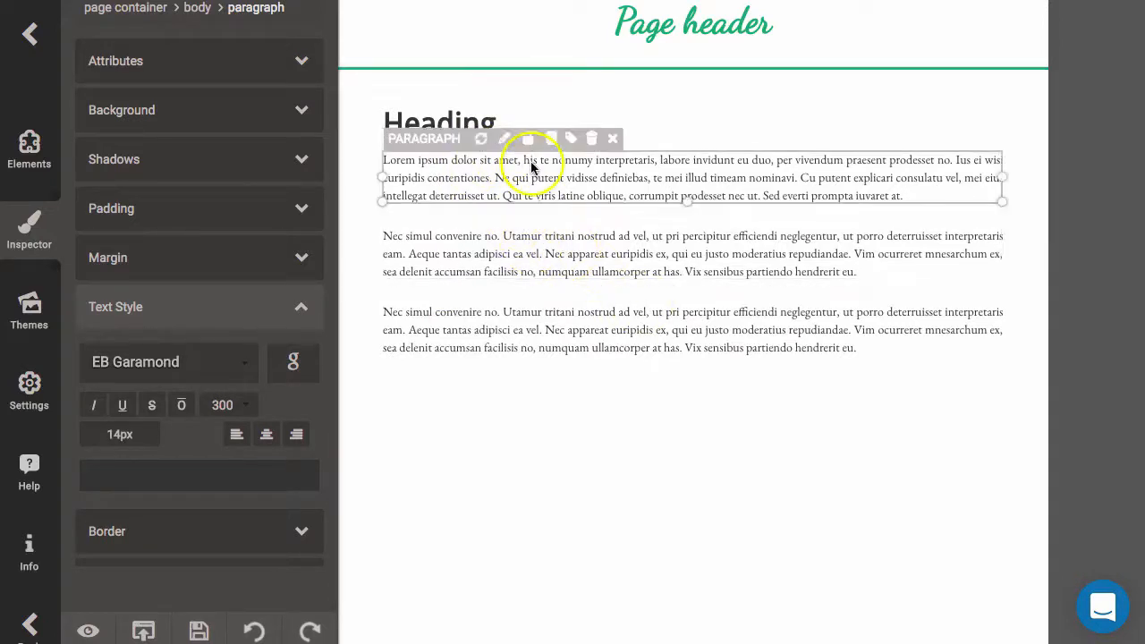
Step: Change the font of the body's "Heading" to EB Garamond to match the paragraphs
click(464, 121)
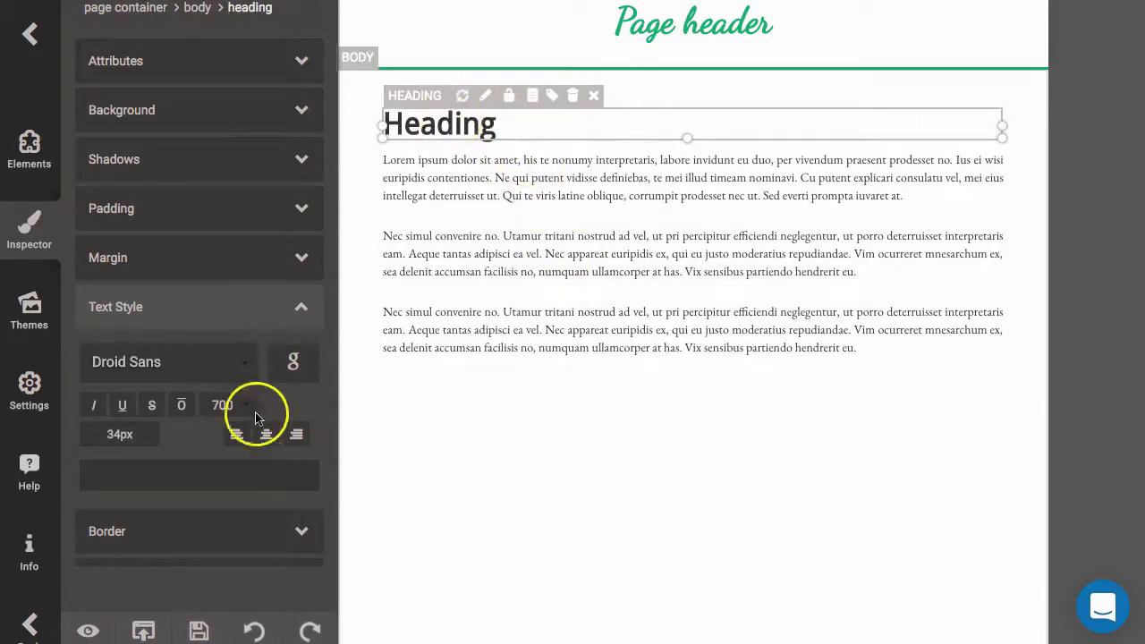
click(243, 365)
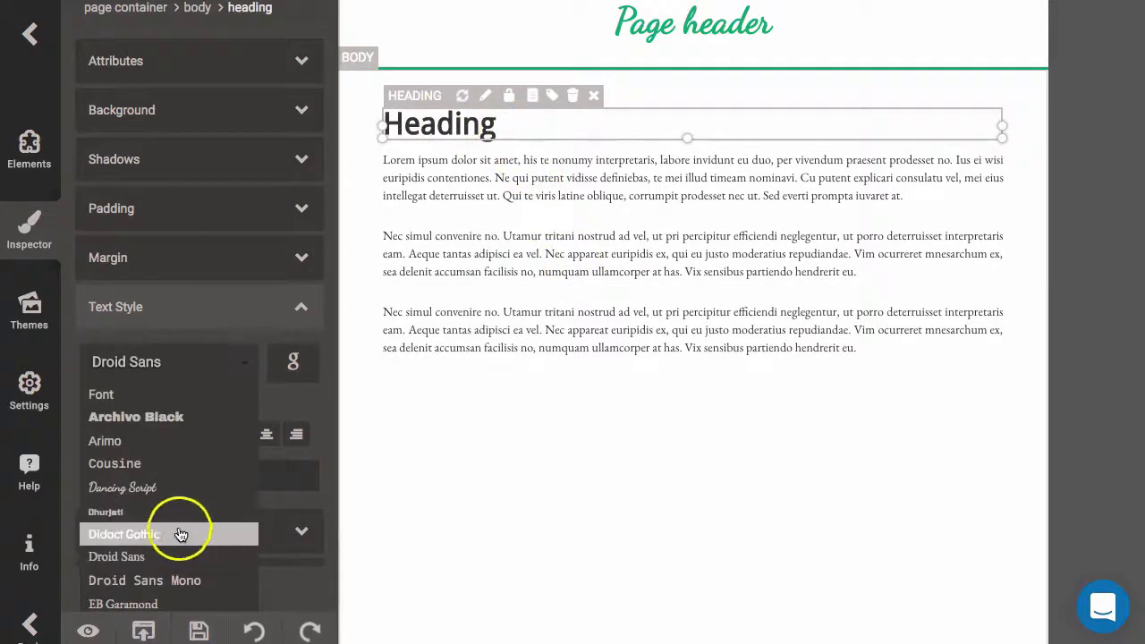
click(143, 604)
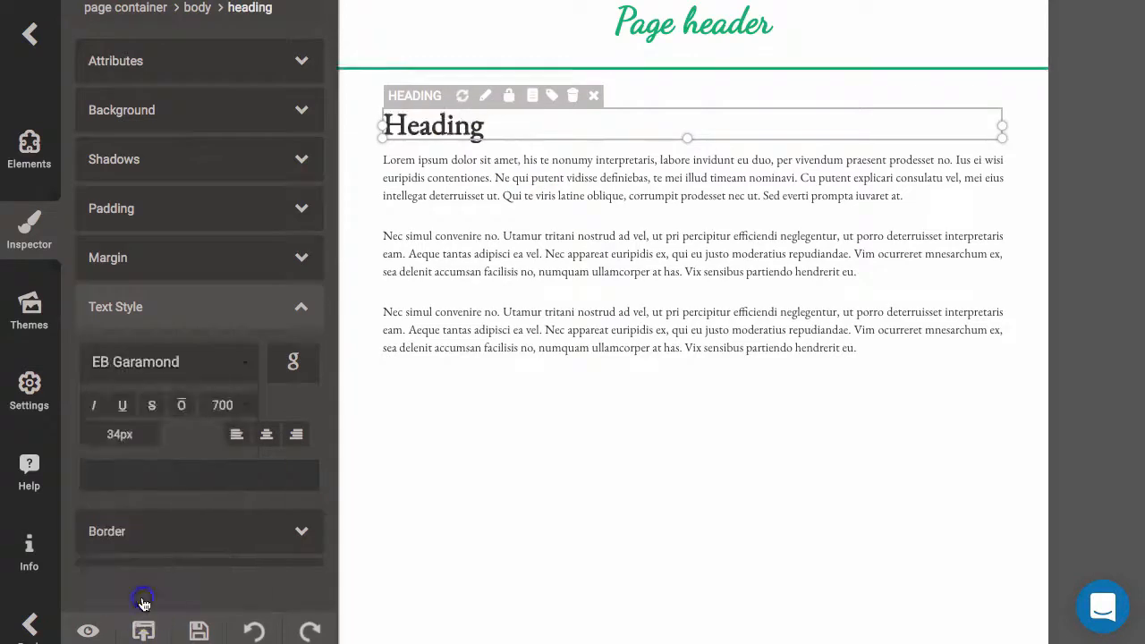
click(534, 260)
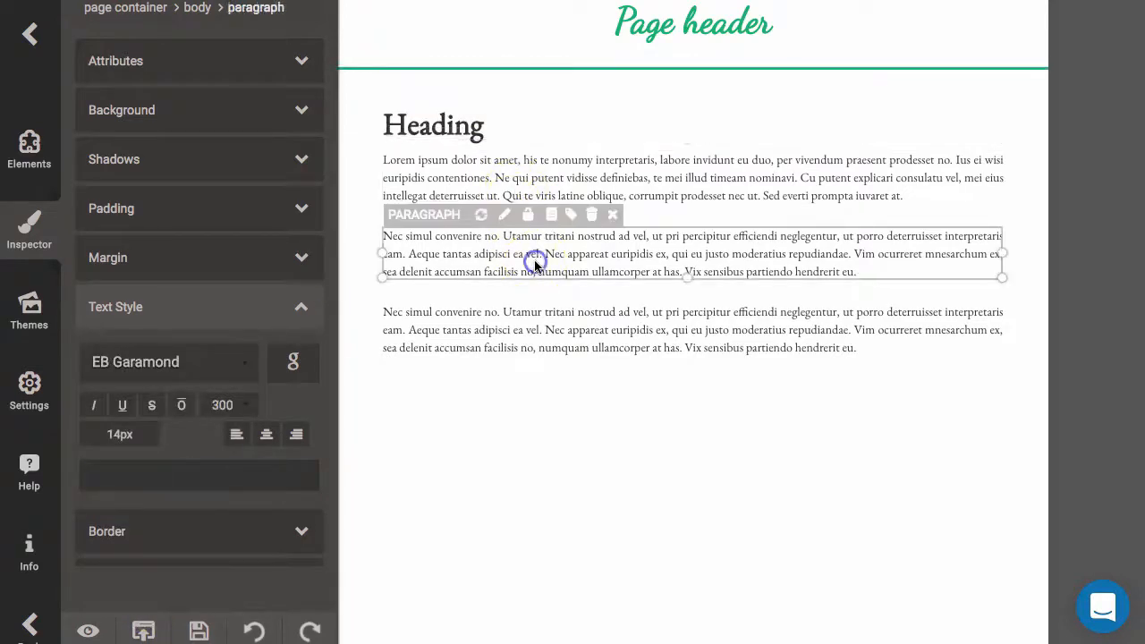
click(546, 335)
click(523, 410)
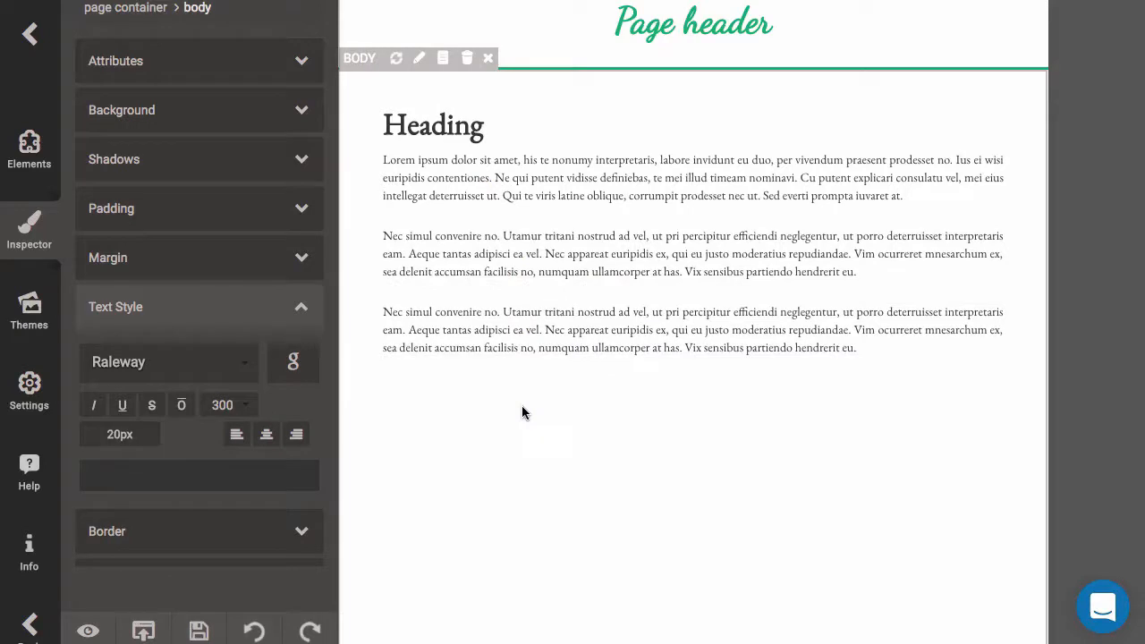
click(512, 395)
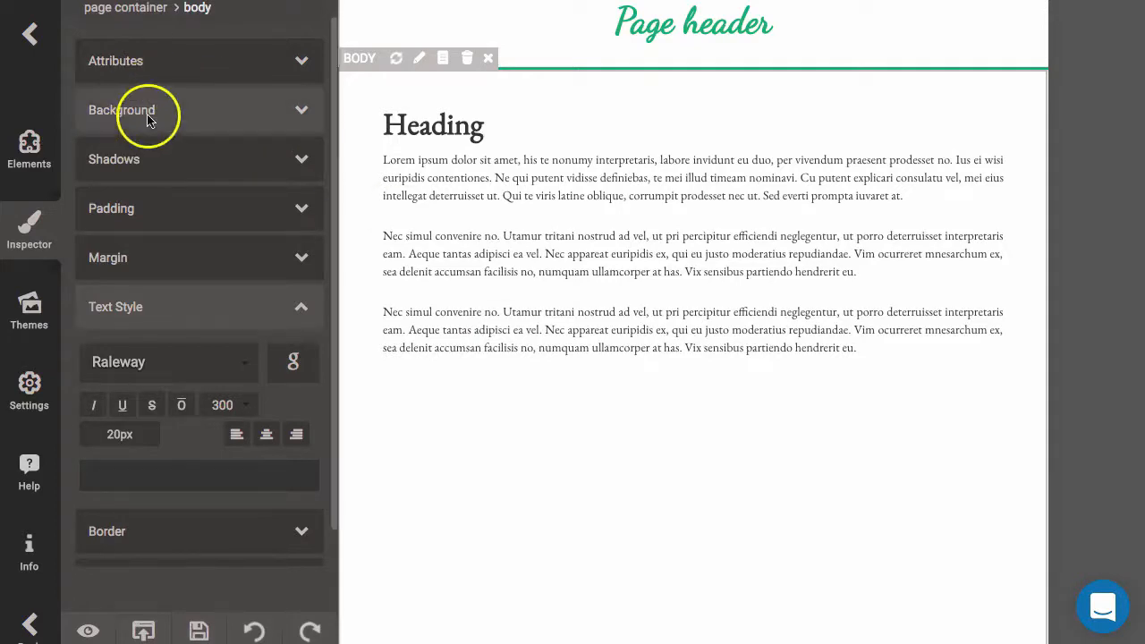
Step: Add an ordered list below the last paragraph and set its font size to 14
click(29, 146)
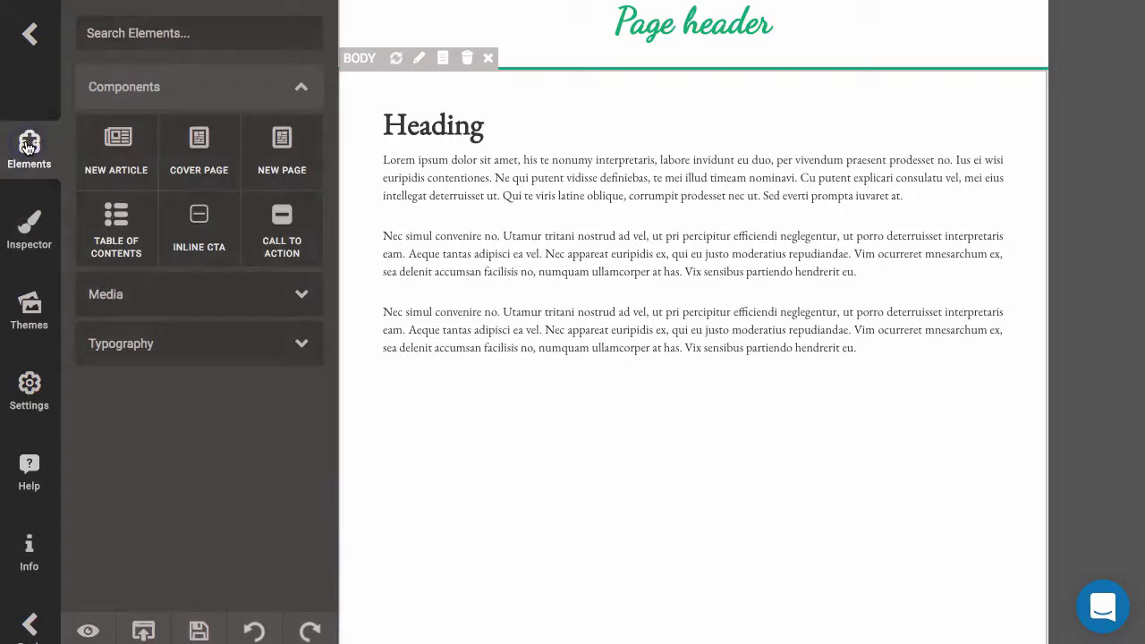
click(134, 346)
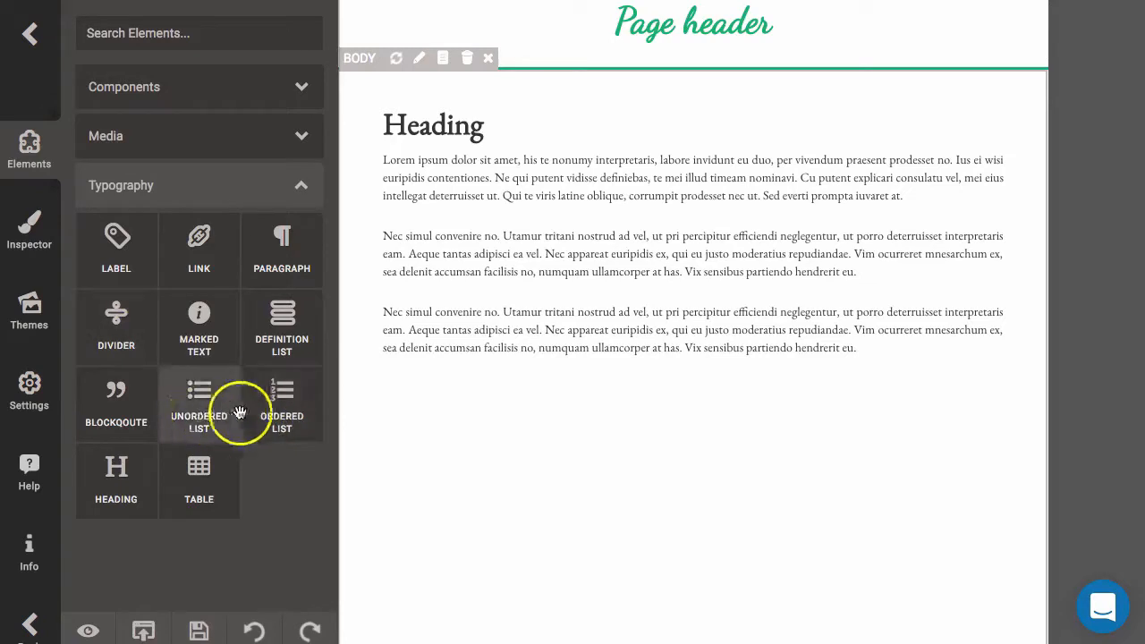
drag(318, 409, 424, 418)
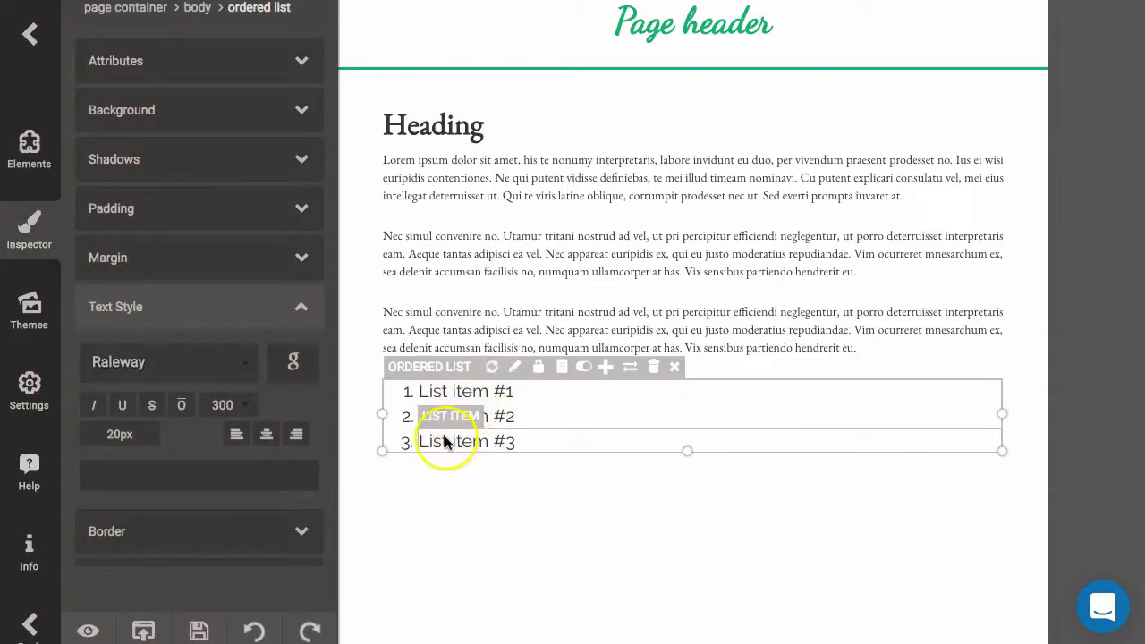
click(119, 437)
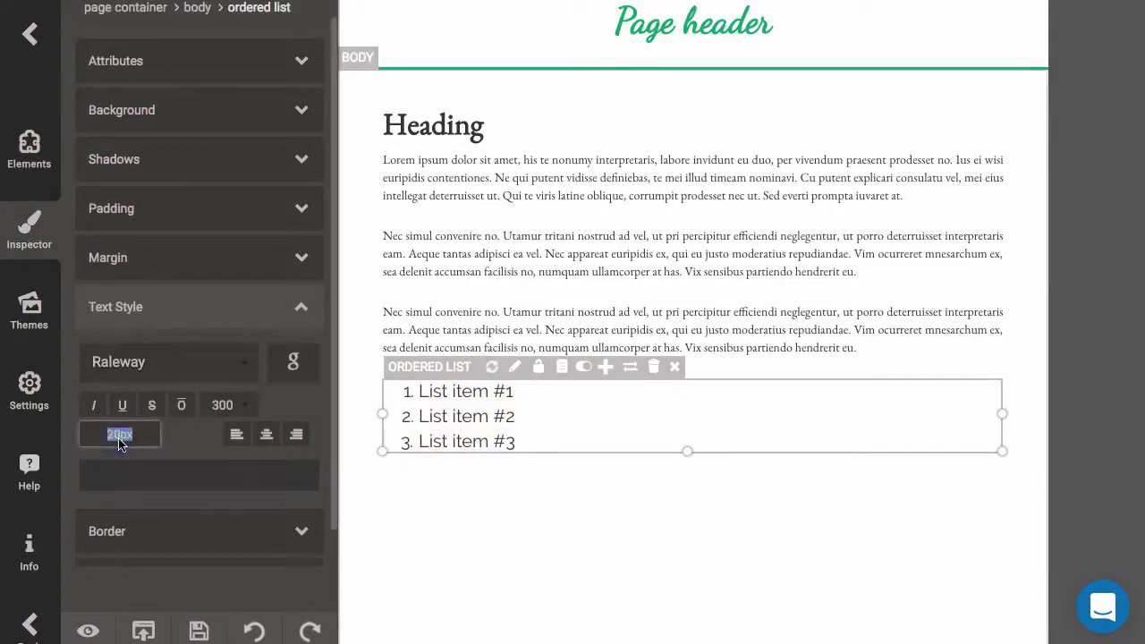
text(14)
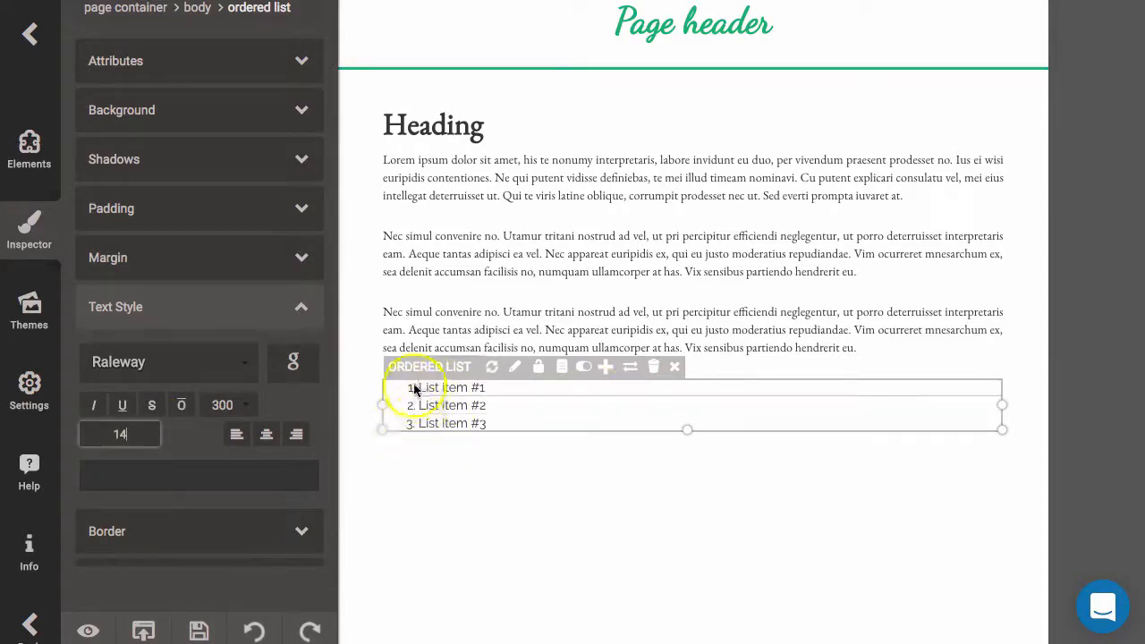
Step: Convert the ordered list into an unordered list and set its font size to 14
click(583, 368)
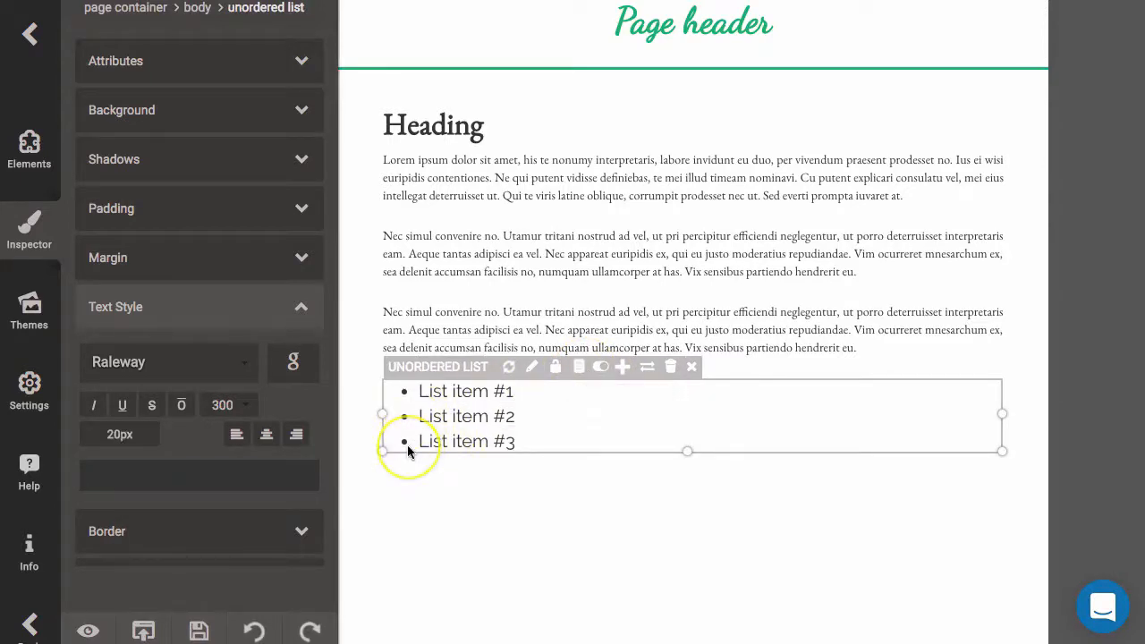
click(114, 435)
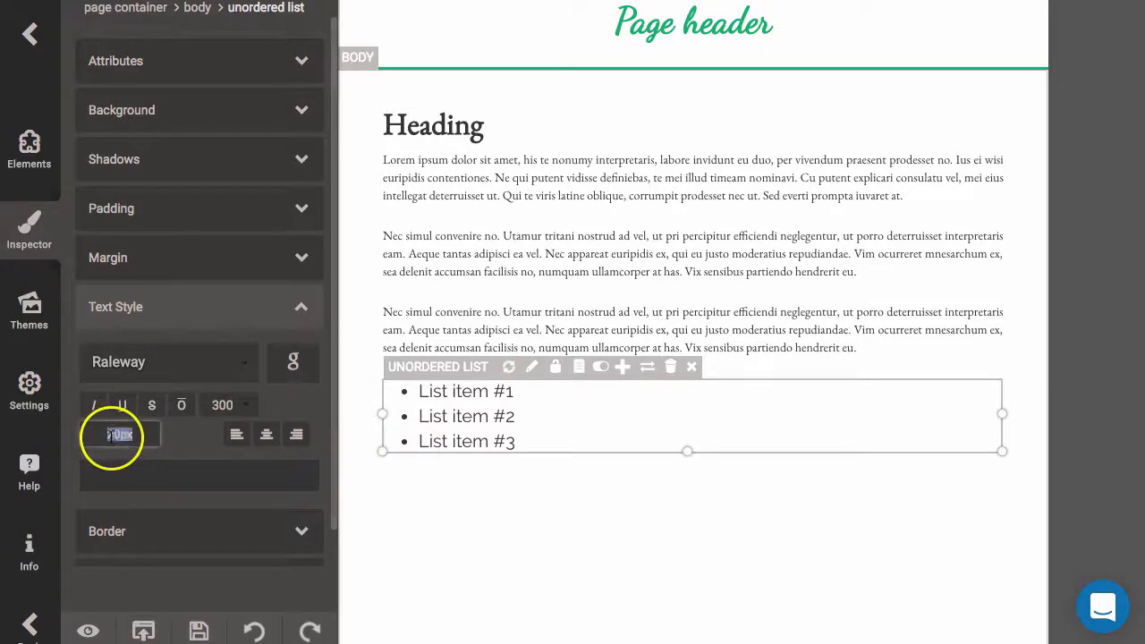
text(14)
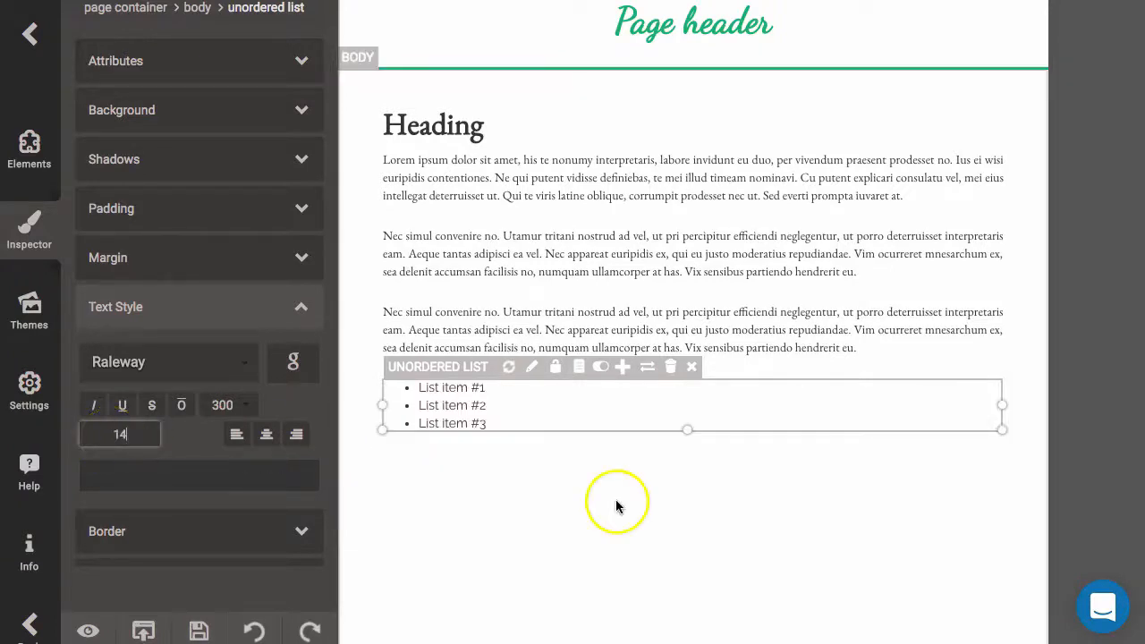
click(596, 487)
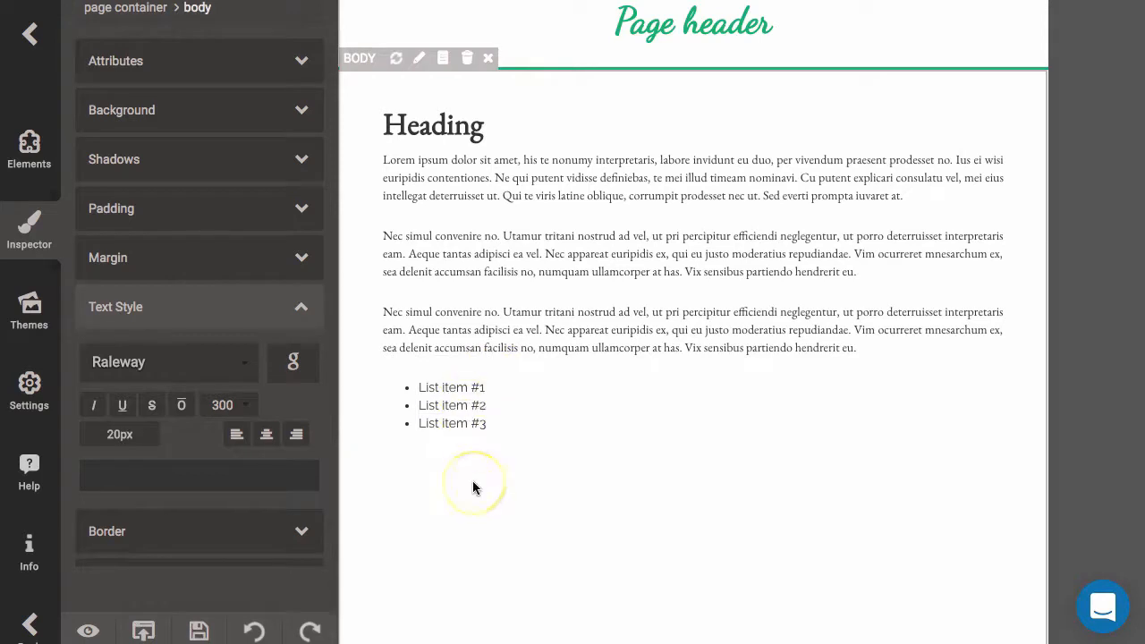
click(503, 499)
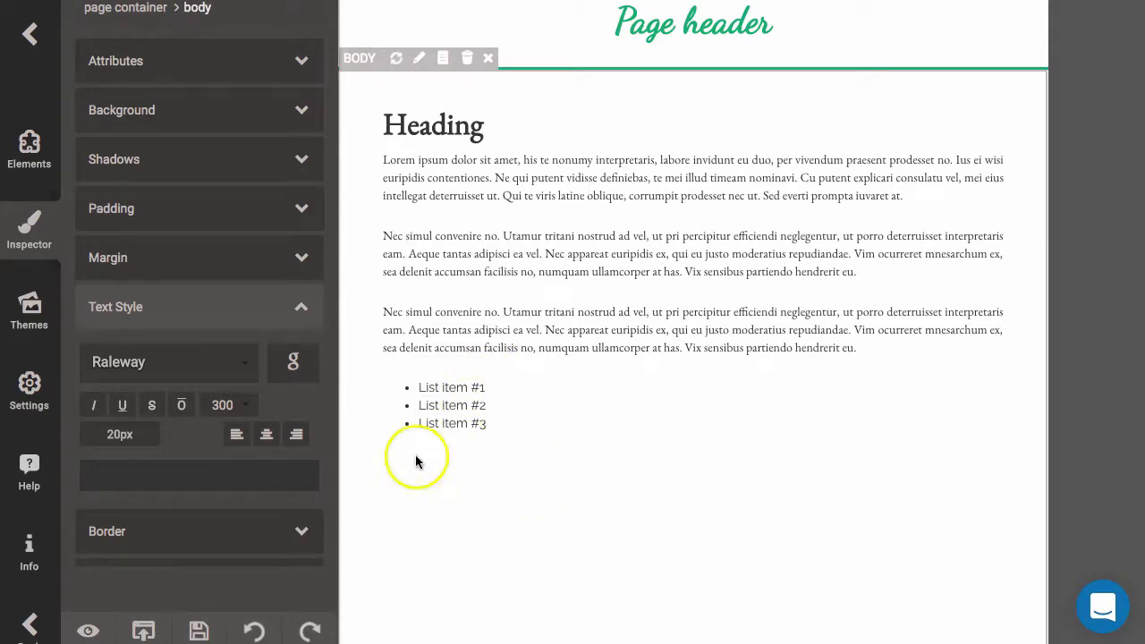
Step: Save the template and give the body's "Heading" a solid bottom border
scroll(520, 476, down, 3)
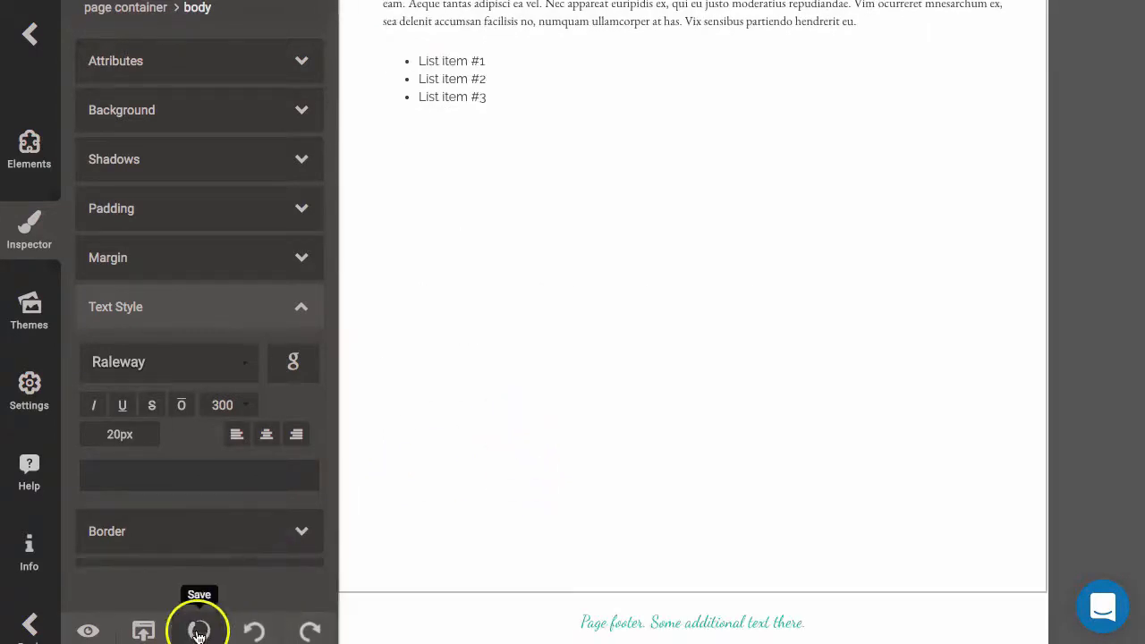
scroll(480, 508, up, 5)
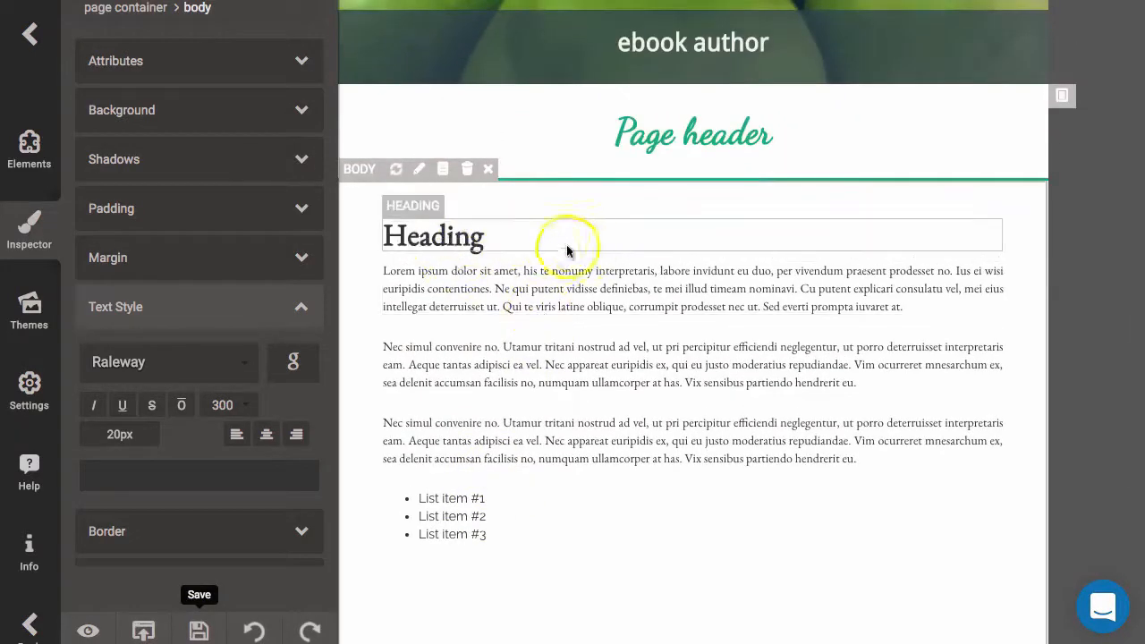
click(599, 244)
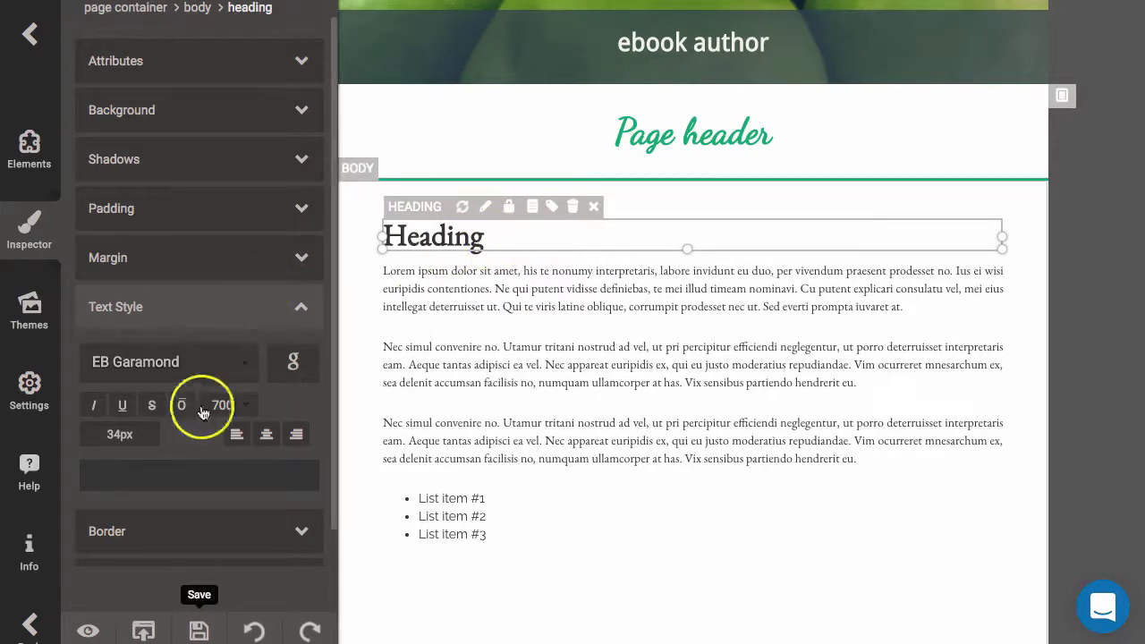
click(161, 530)
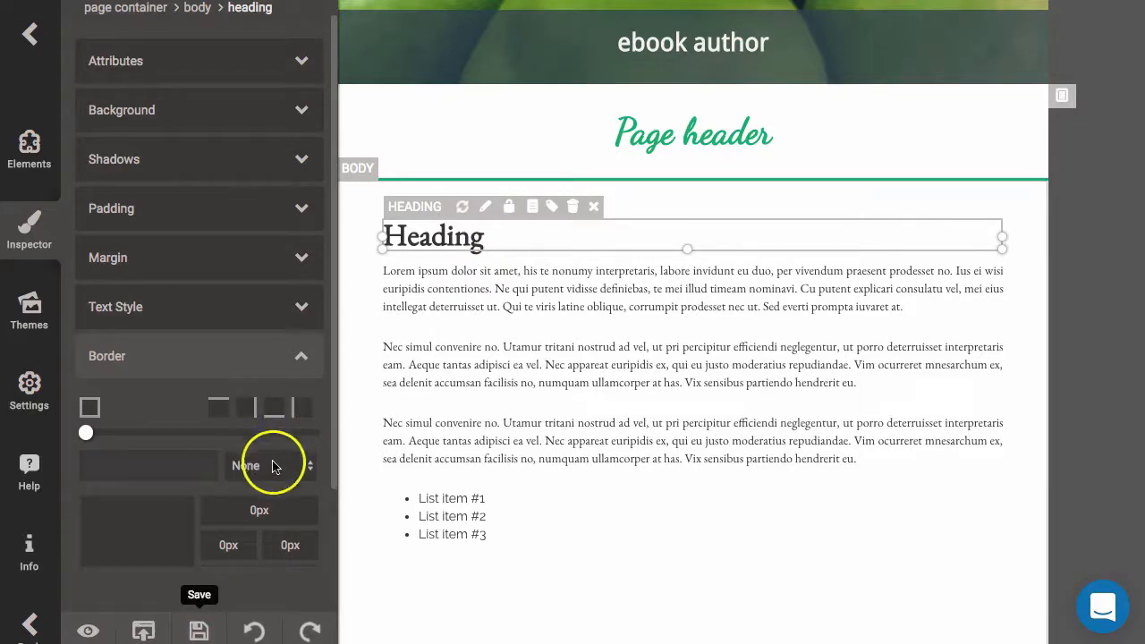
click(274, 408)
click(282, 467)
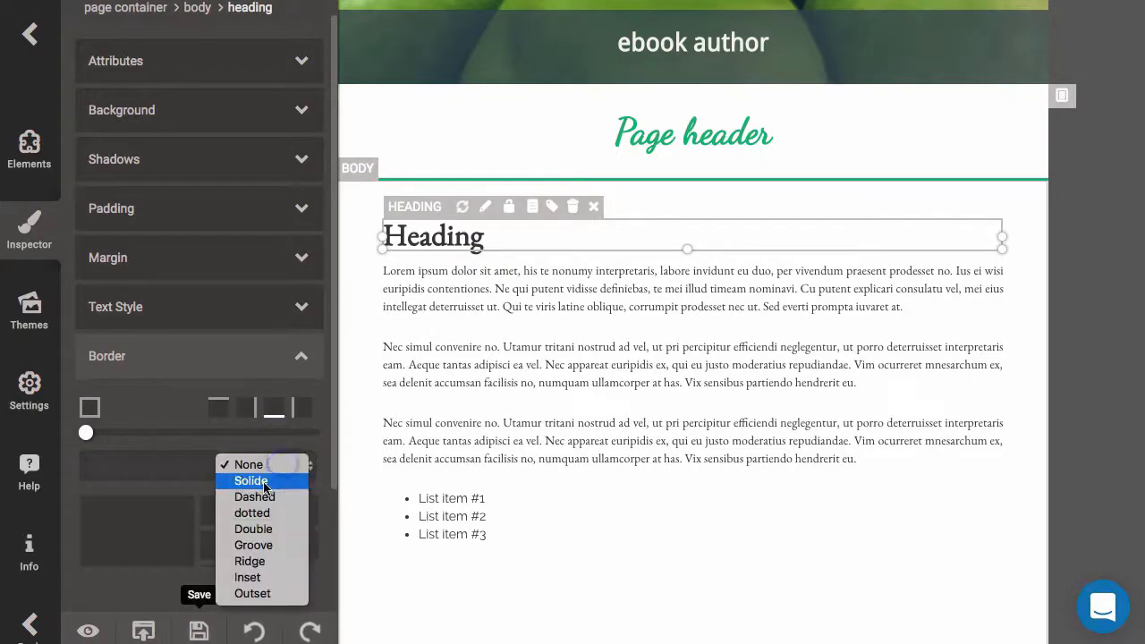
click(252, 481)
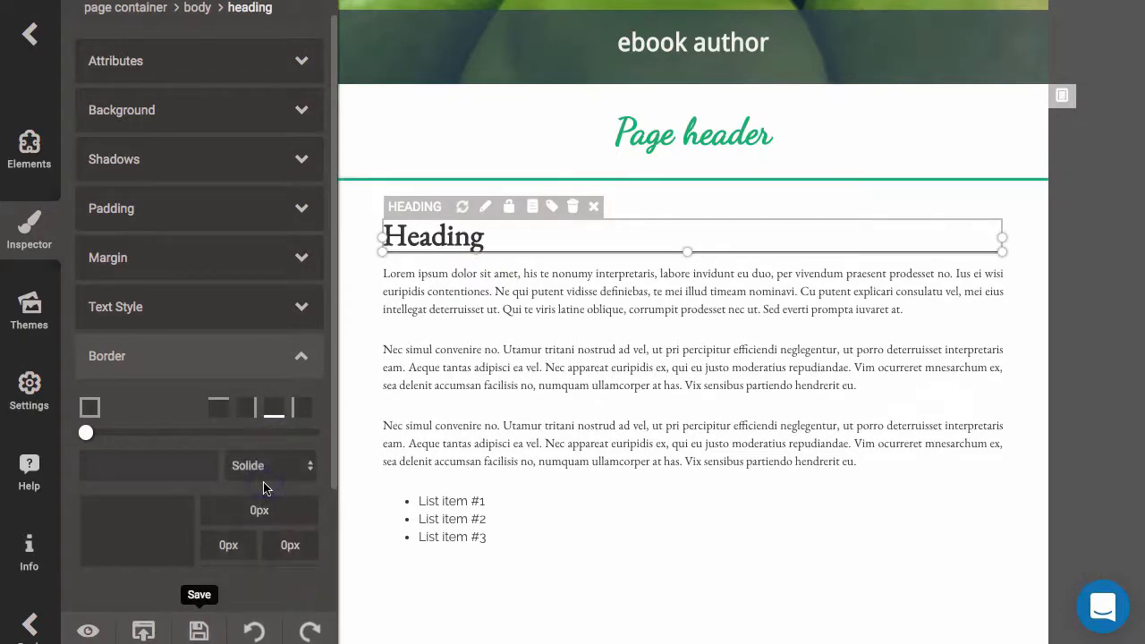
Step: Set the heading's bottom border colour to the header's green, rgb(0, 177, 106), and deselect the heading
click(183, 468)
click(184, 468)
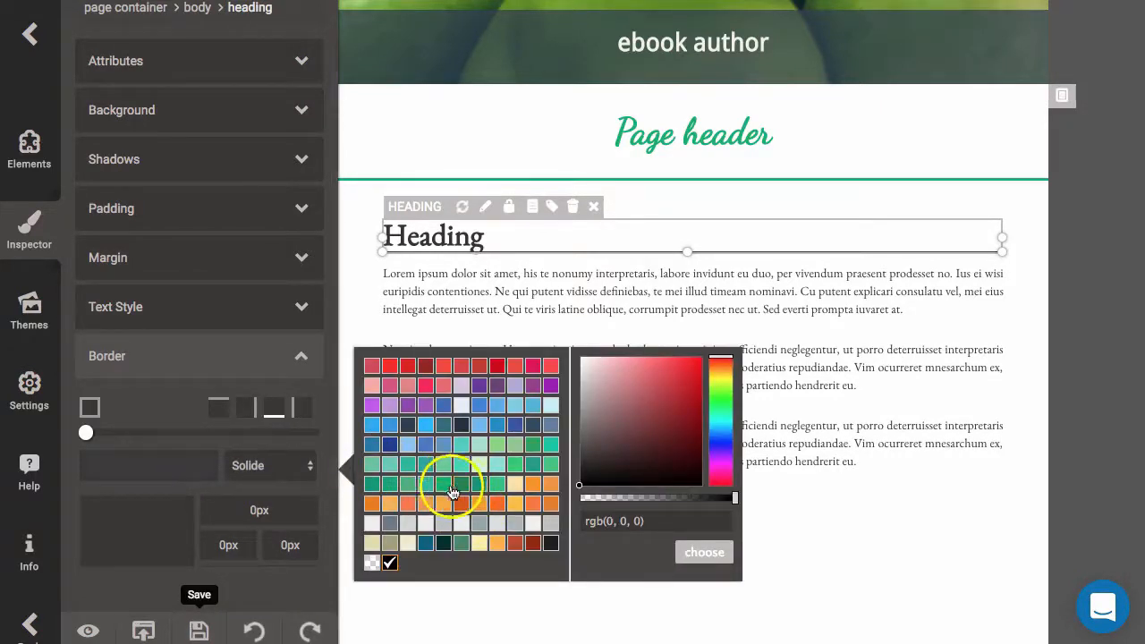
click(449, 488)
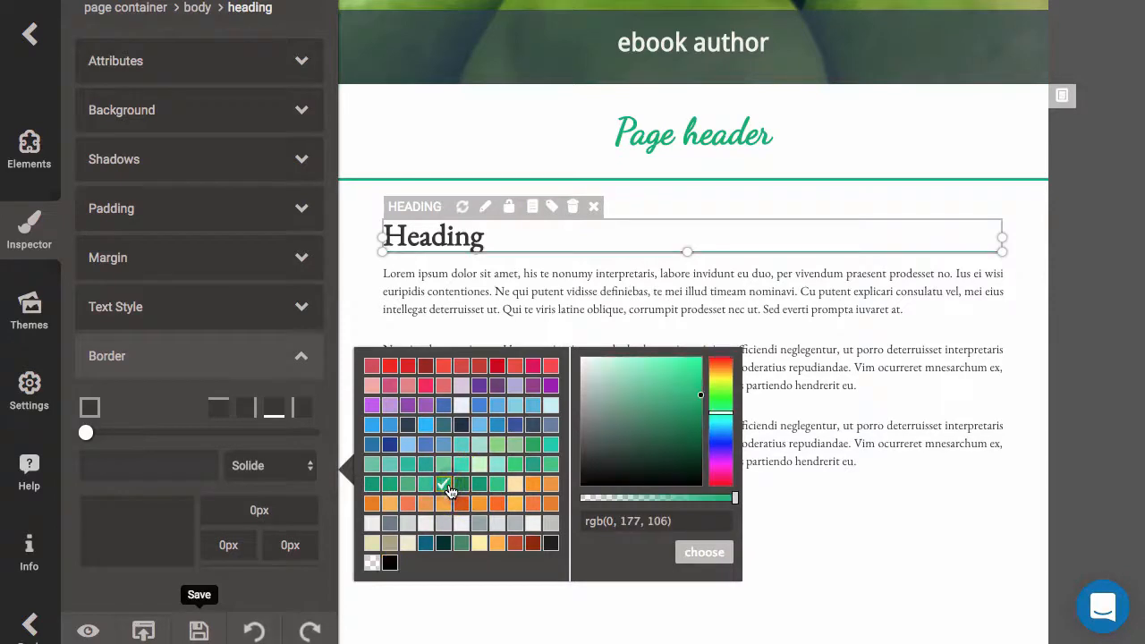
click(702, 553)
click(679, 504)
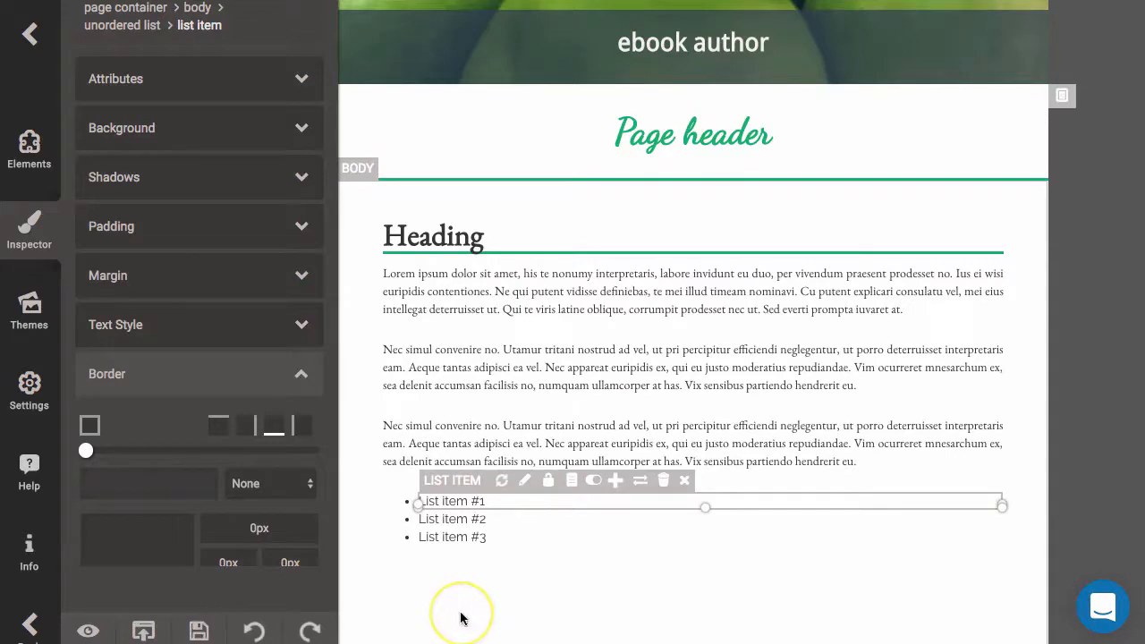
Step: Review the cover page from the "Stockholm" title container down to the "ebook author" bar to compare their overlay colours with the green theme
scroll(488, 319, up, 5)
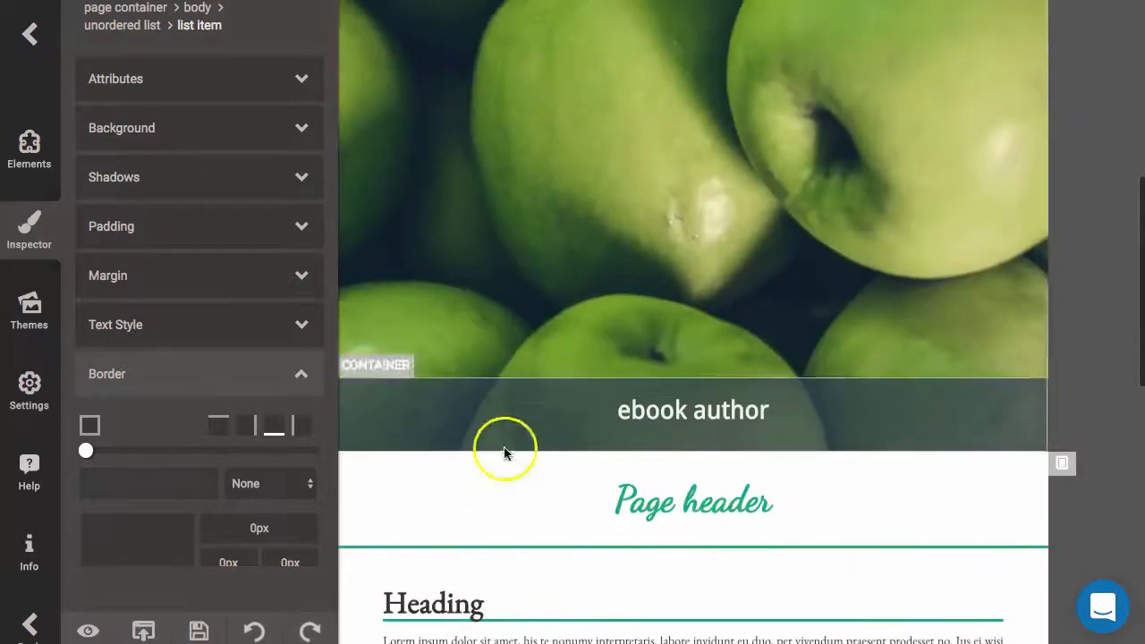
scroll(525, 270, up, 5)
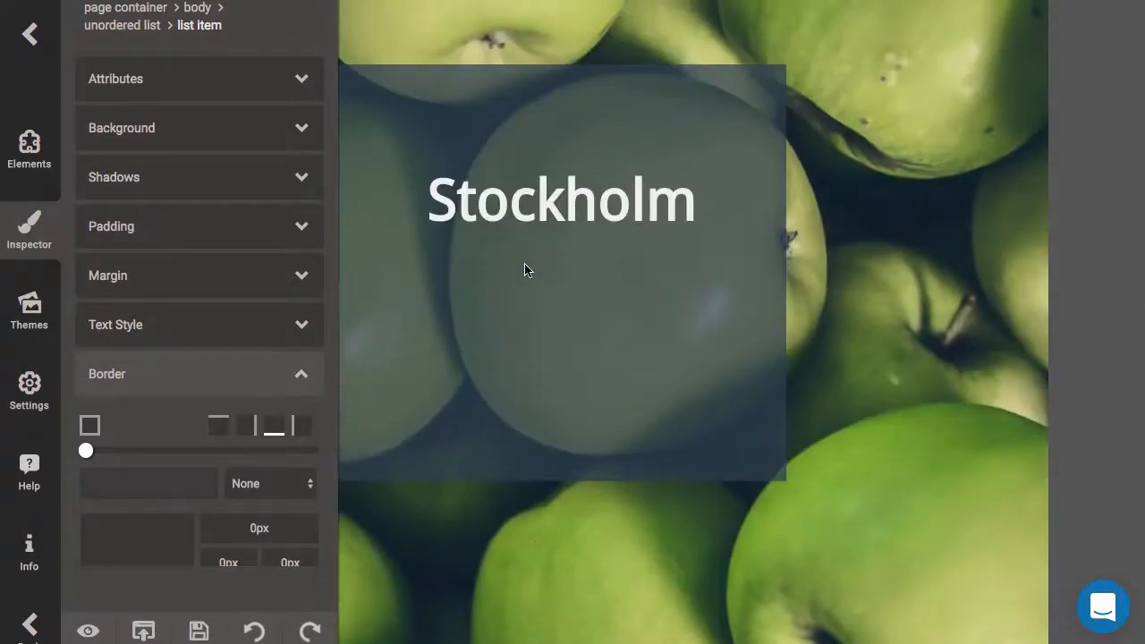
click(526, 364)
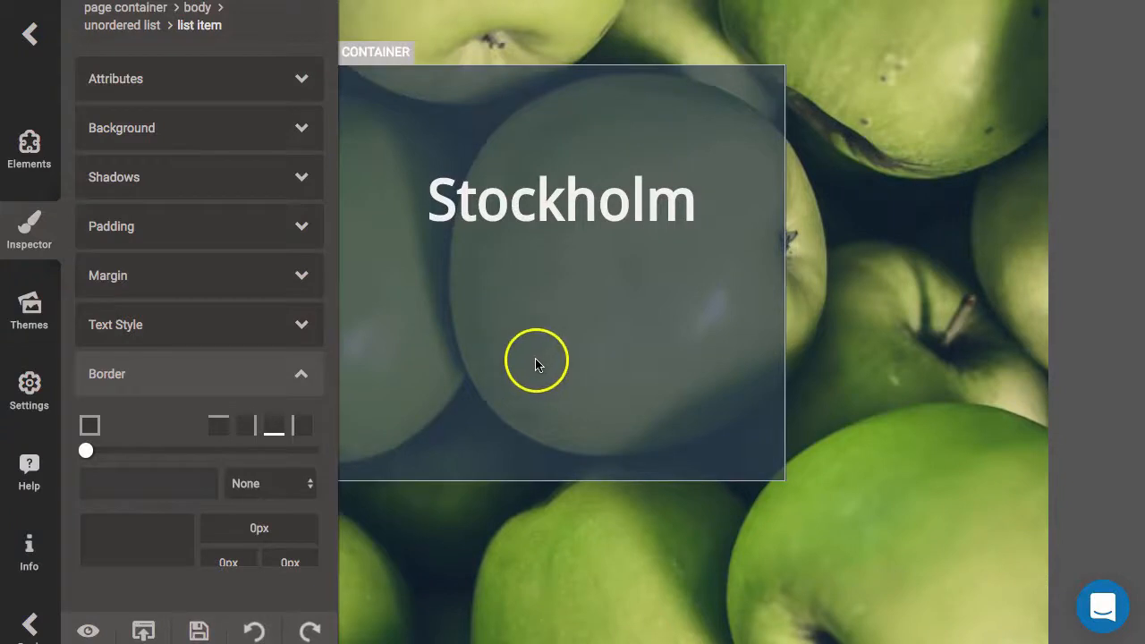
scroll(535, 358, down, 3)
scroll(535, 430, up, 1)
scroll(542, 429, up, 2)
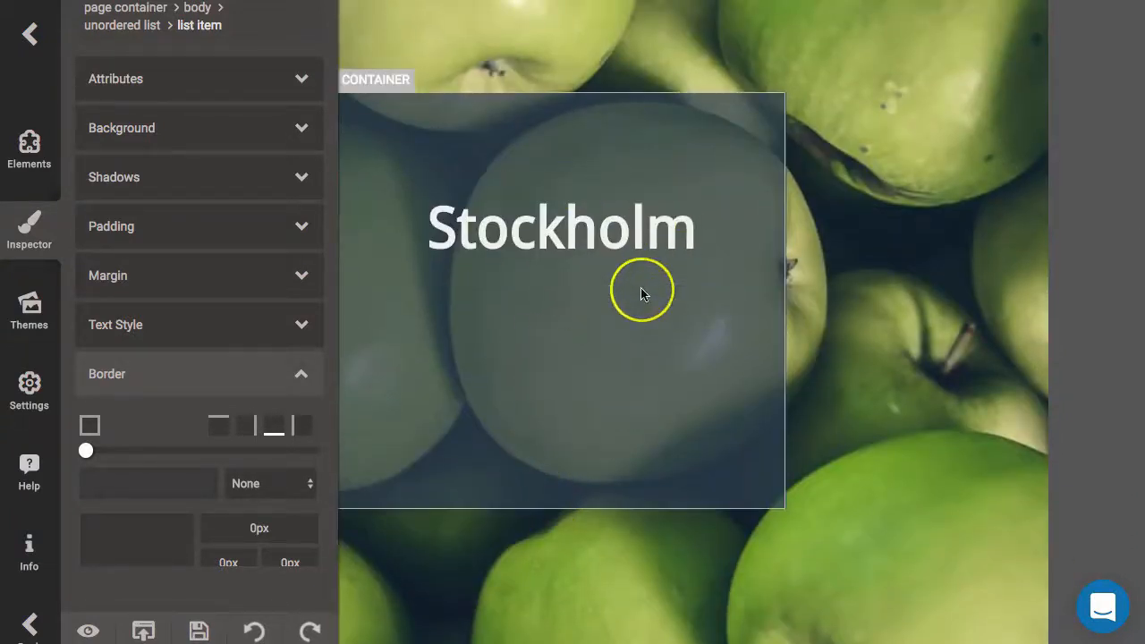
scroll(641, 289, down, 6)
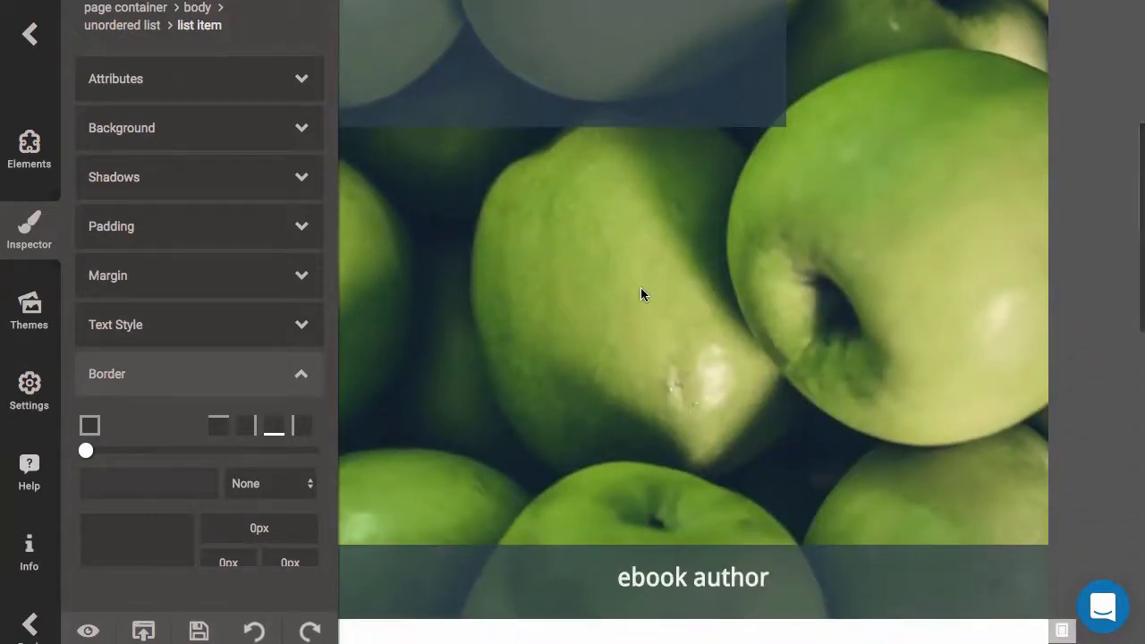
scroll(640, 287, down, 4)
scroll(638, 235, up, 4)
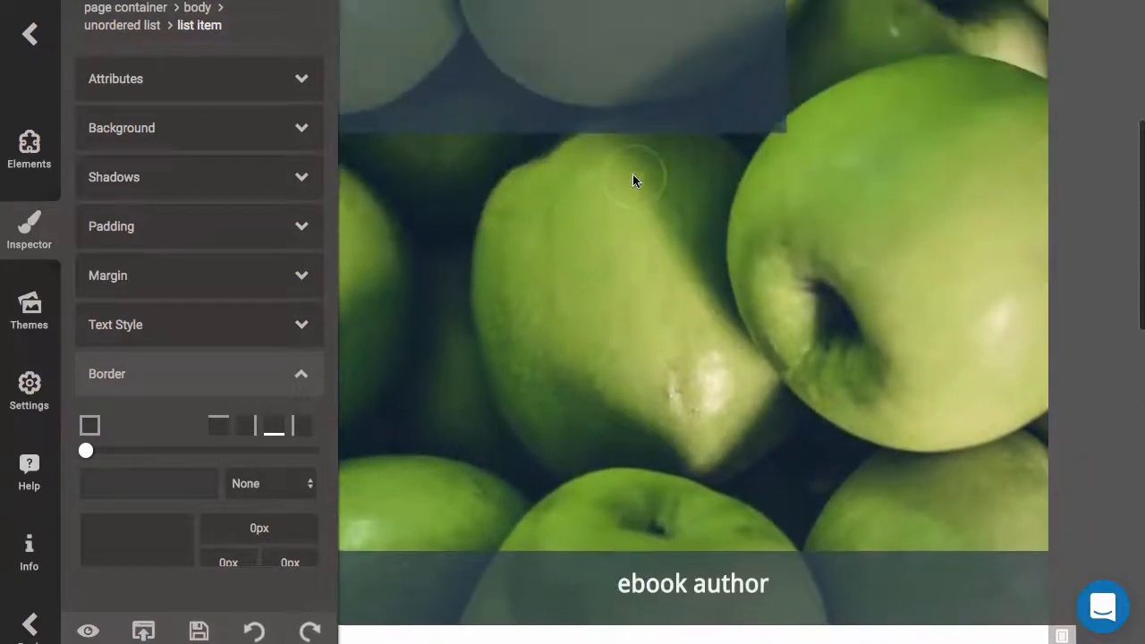
scroll(633, 178, up, 6)
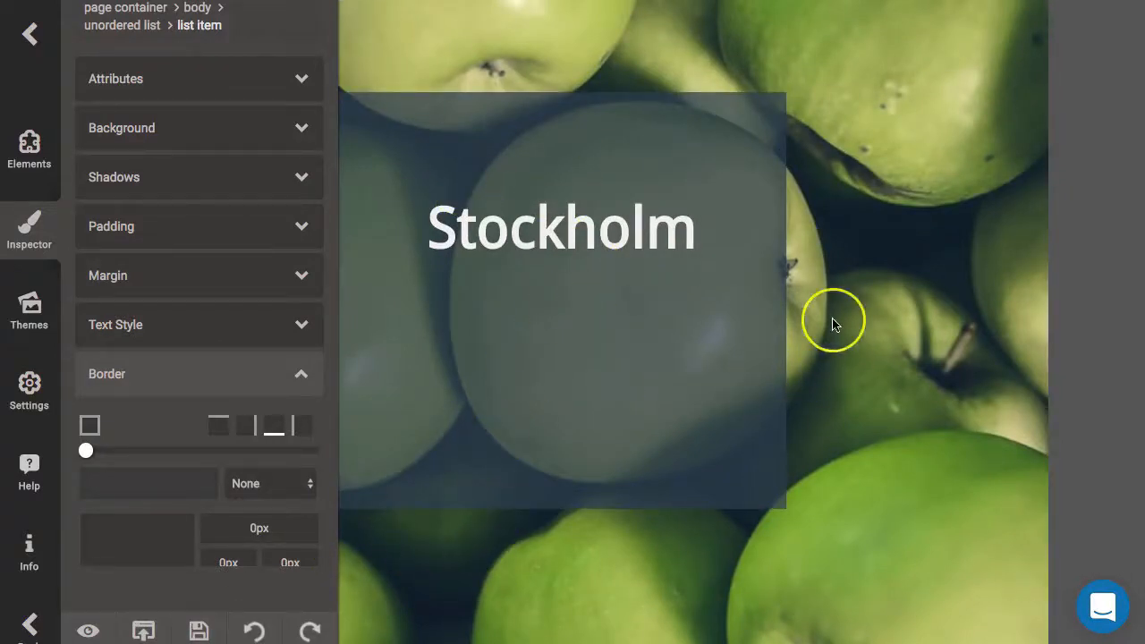
Step: Set the cover title container's background colour to green rgb(0, 177, 106) with an opacity of about 0.3
scroll(833, 324, down, 1)
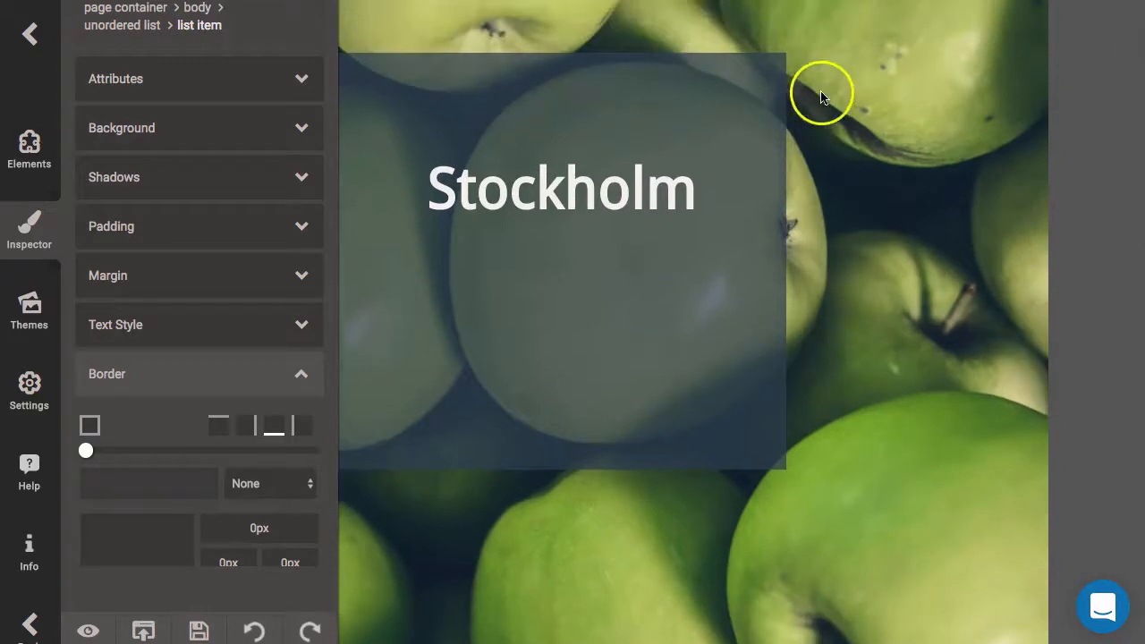
click(766, 62)
click(769, 77)
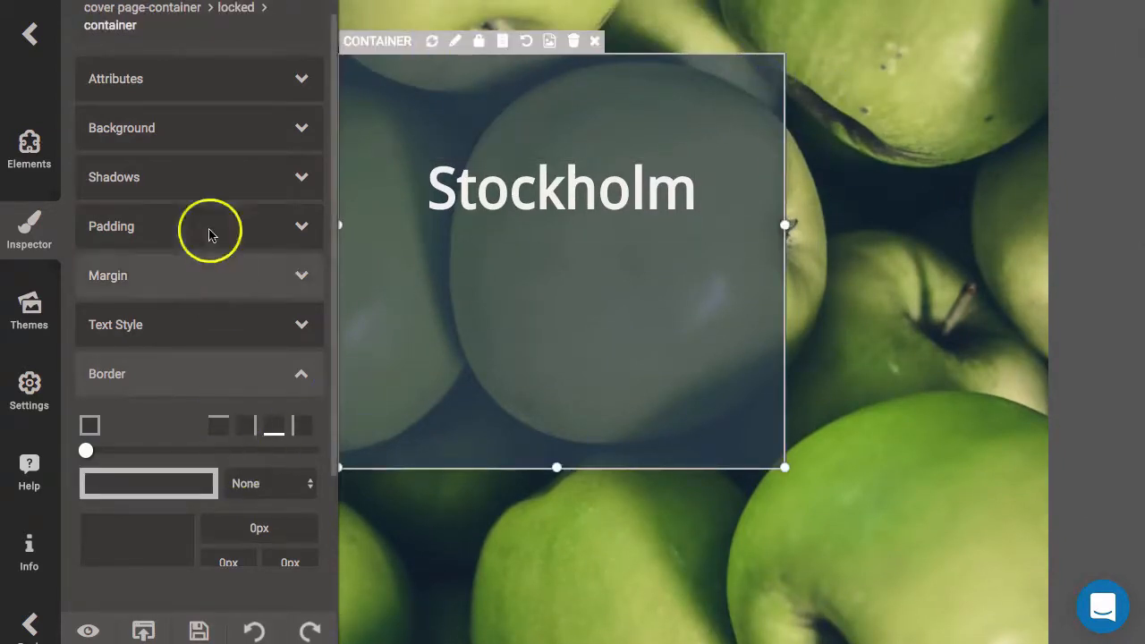
click(139, 128)
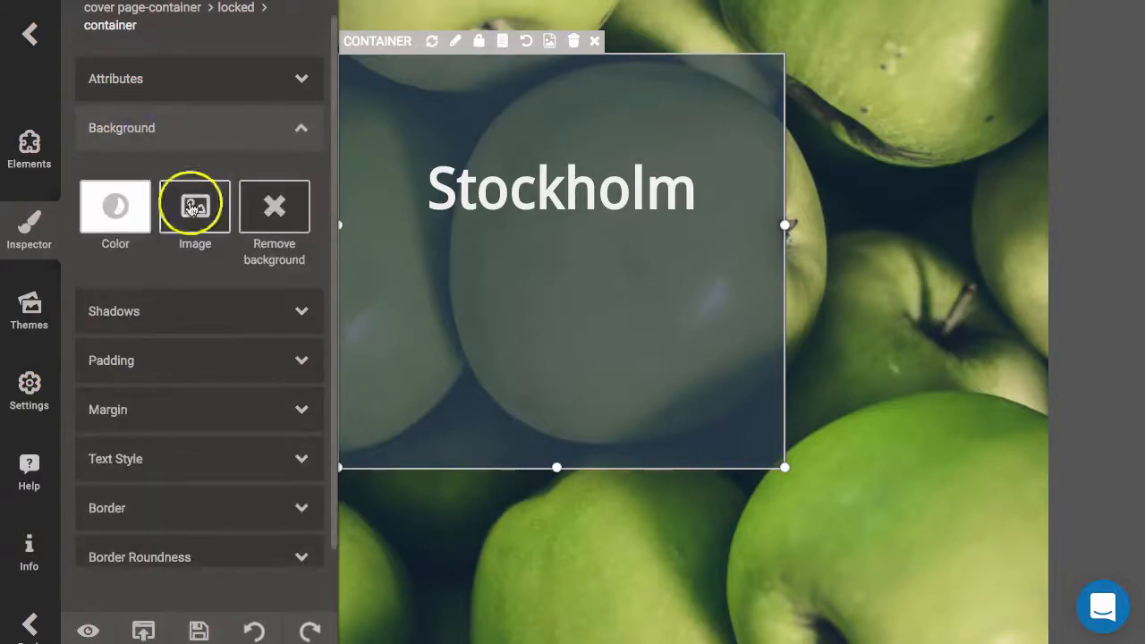
click(119, 202)
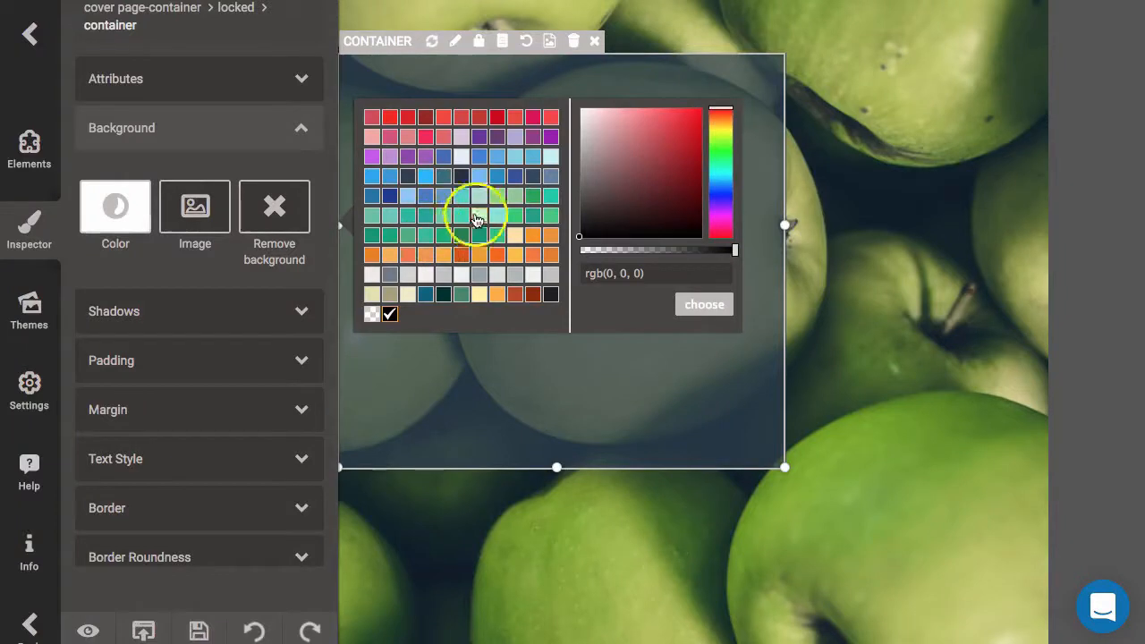
click(441, 241)
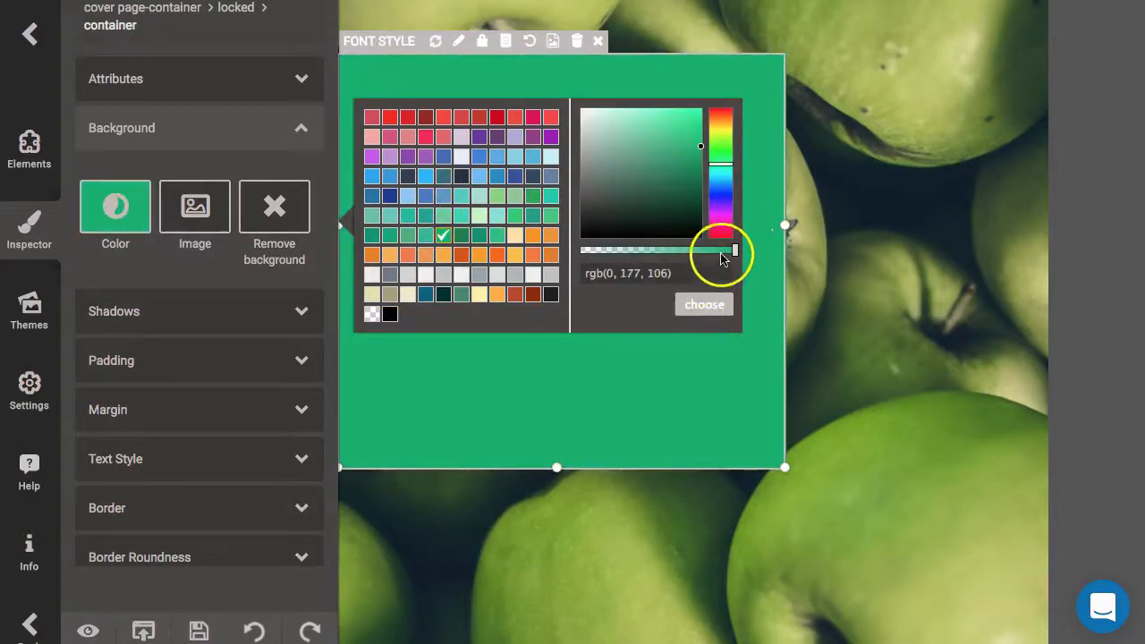
drag(735, 254, 627, 250)
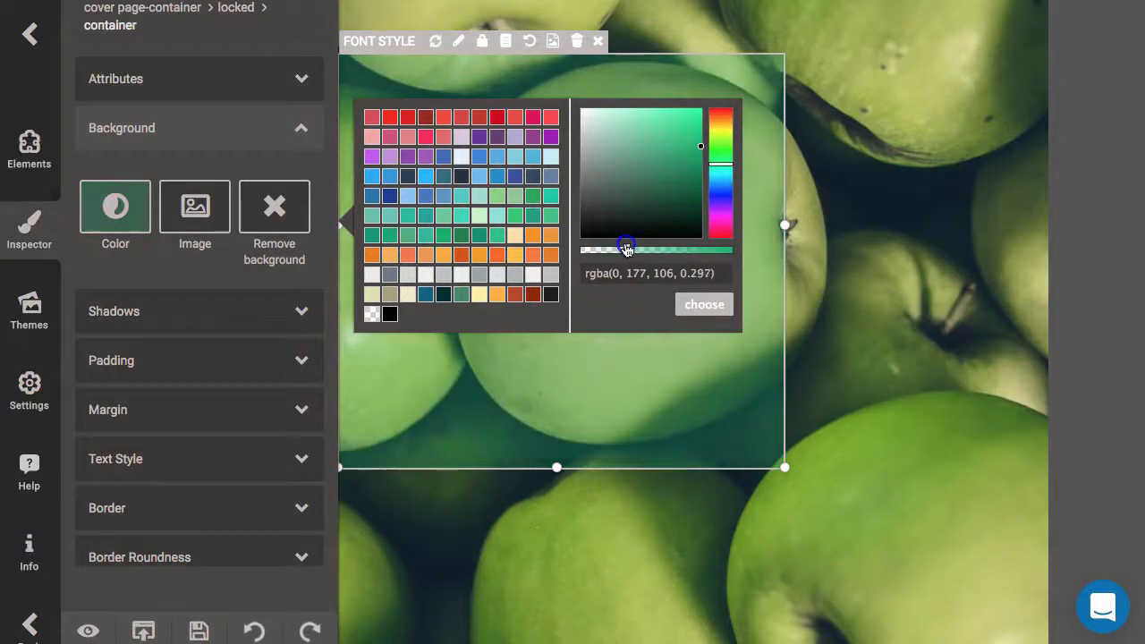
click(702, 303)
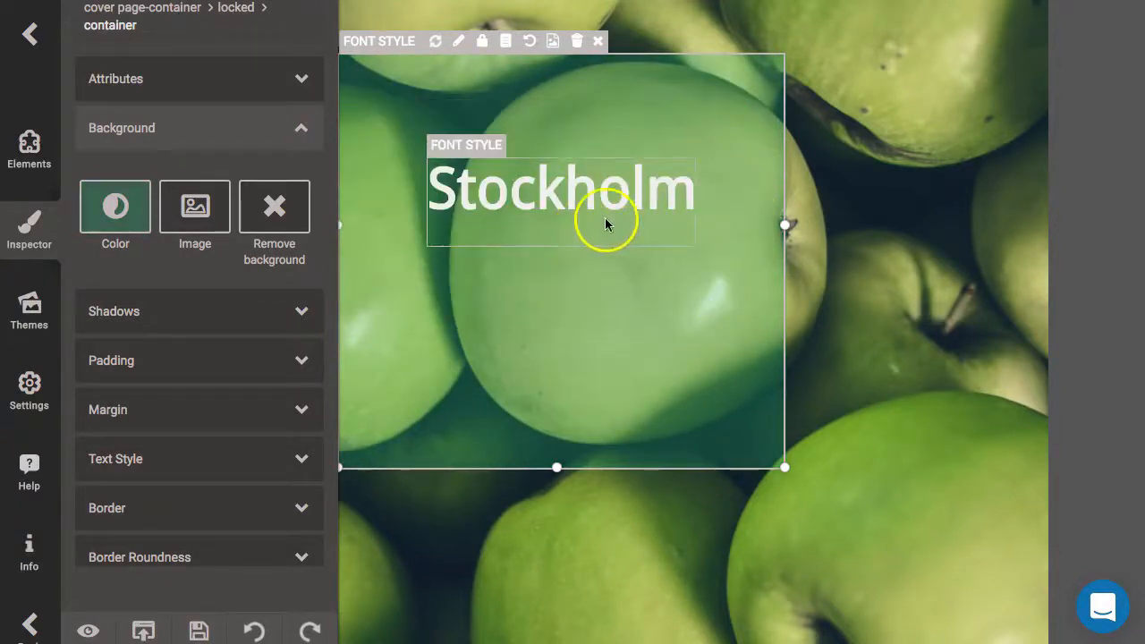
Step: Change the font of the cover title "Stockholm" to Dancing Script
click(525, 197)
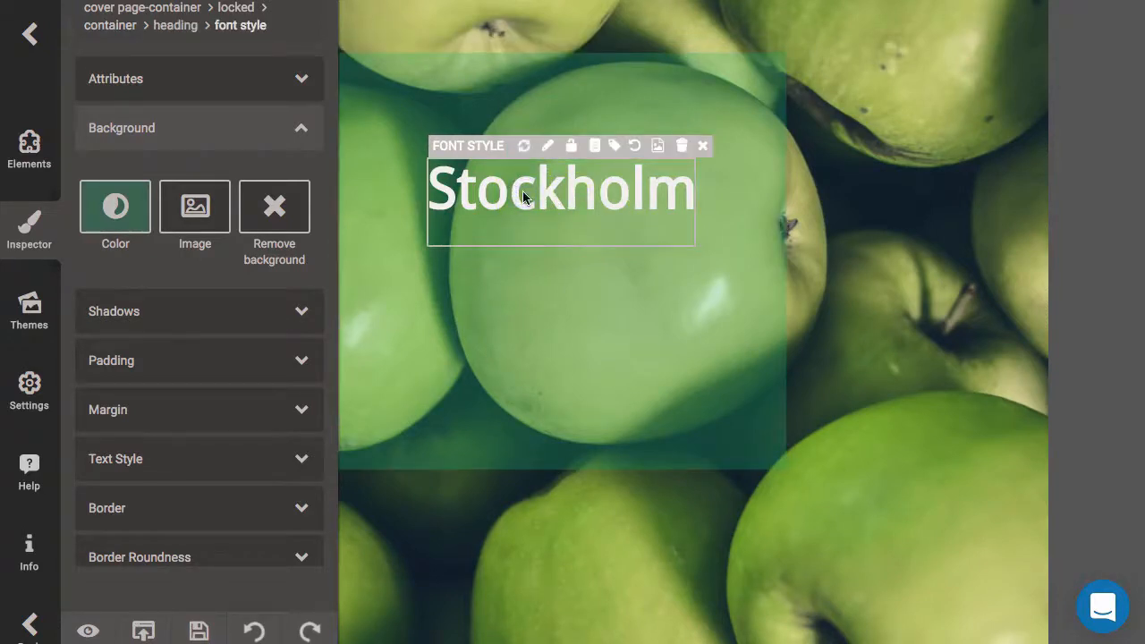
click(149, 467)
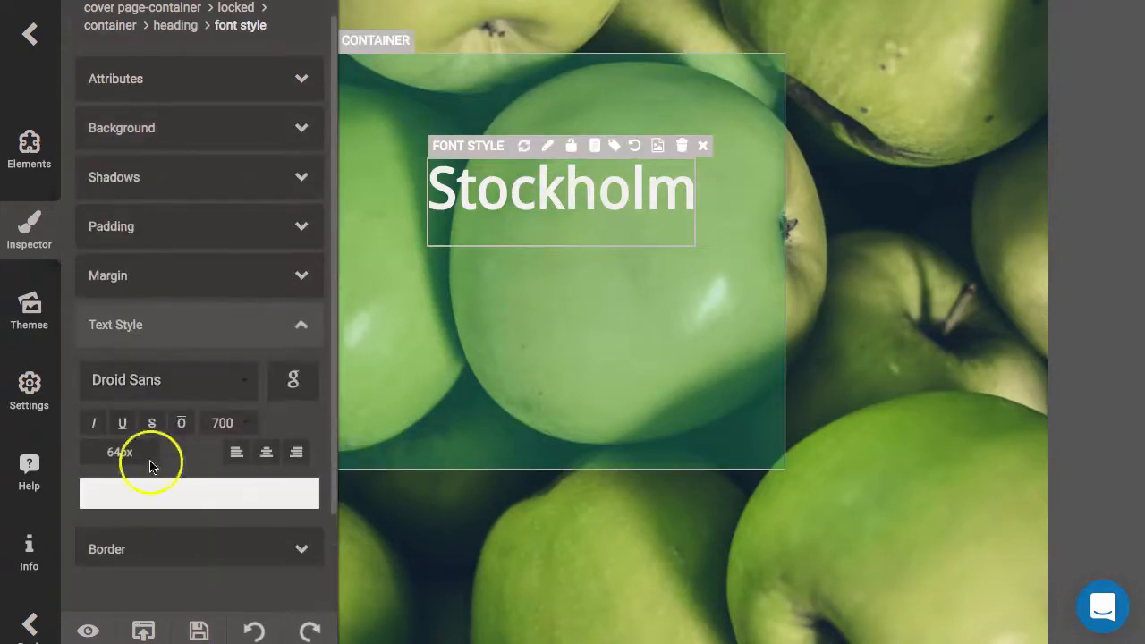
click(169, 376)
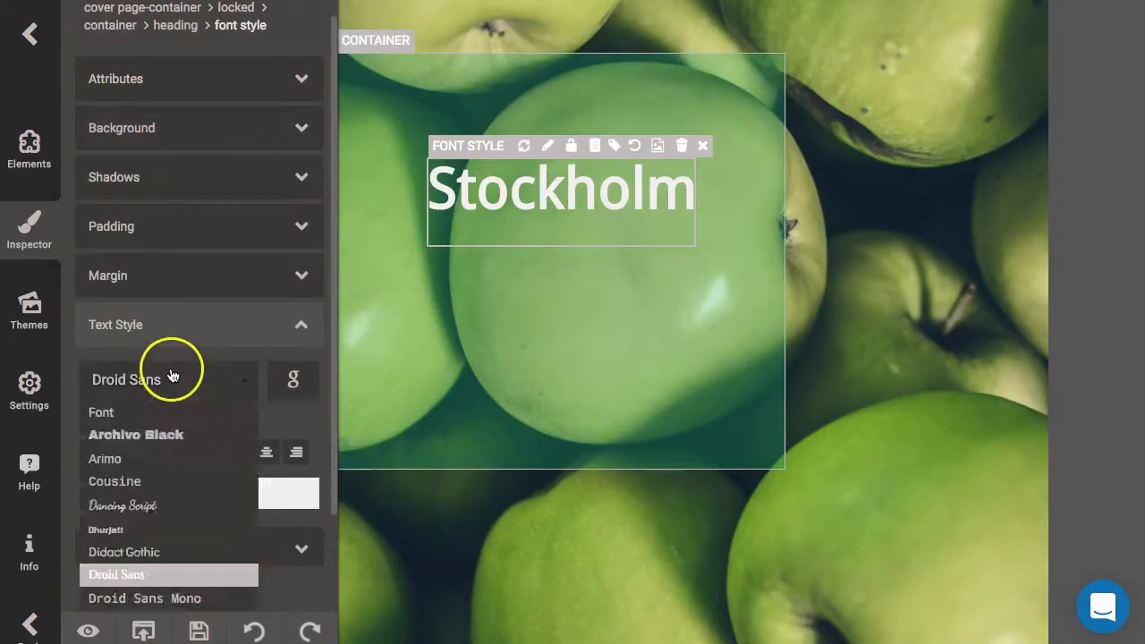
click(134, 505)
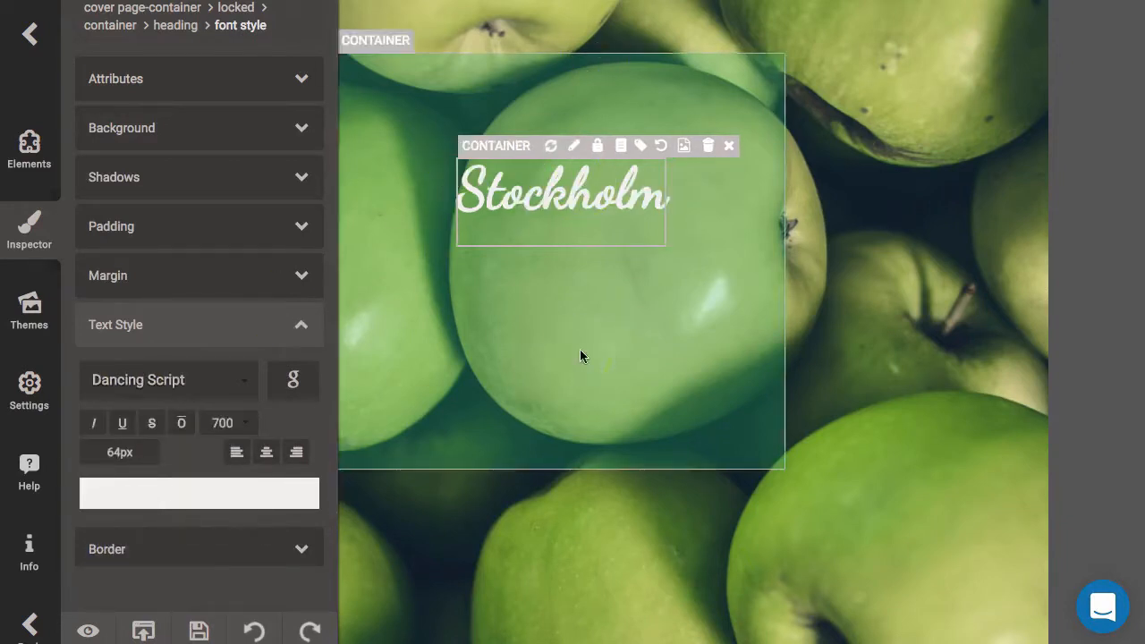
Step: Move the cover's title container up and to the right, and widen it to reach the page's right edge
click(850, 462)
click(765, 459)
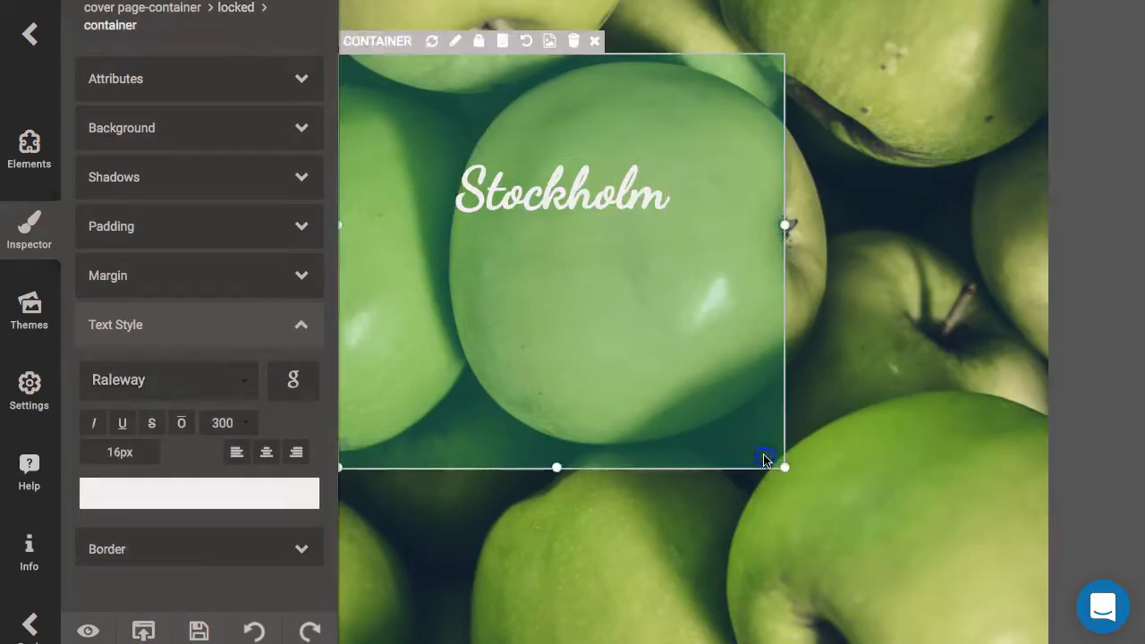
drag(765, 460, 1010, 352)
Step: Add a paragraph element to the cover below the title container, lined up with the container's left edge
scroll(1078, 440, down, 2)
scroll(1078, 440, down, 1)
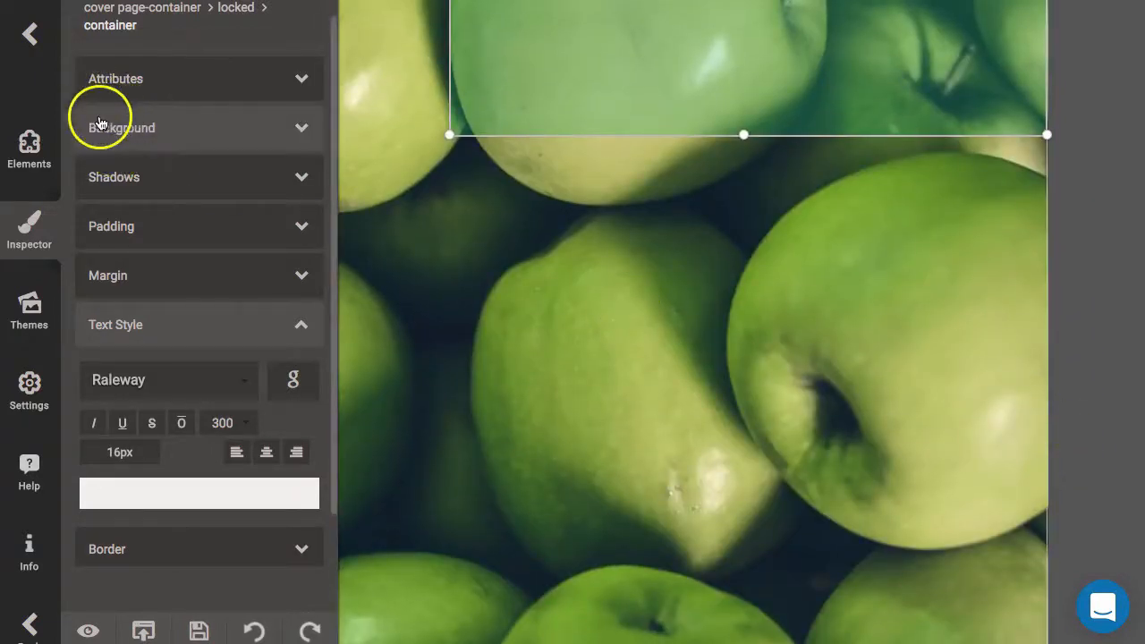
click(30, 145)
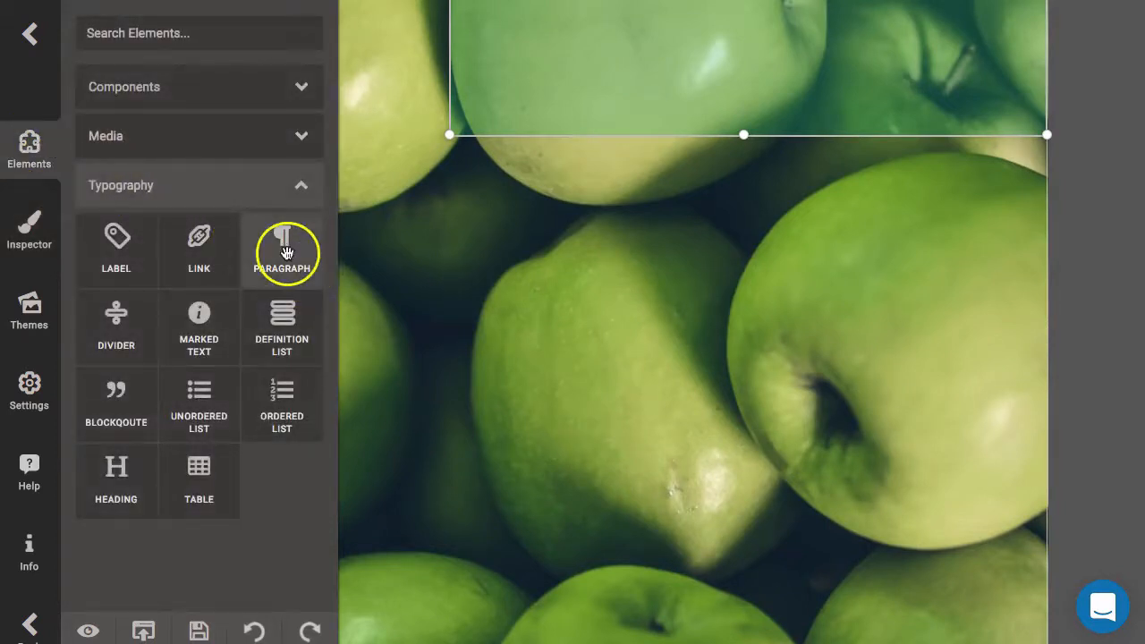
drag(284, 251, 454, 327)
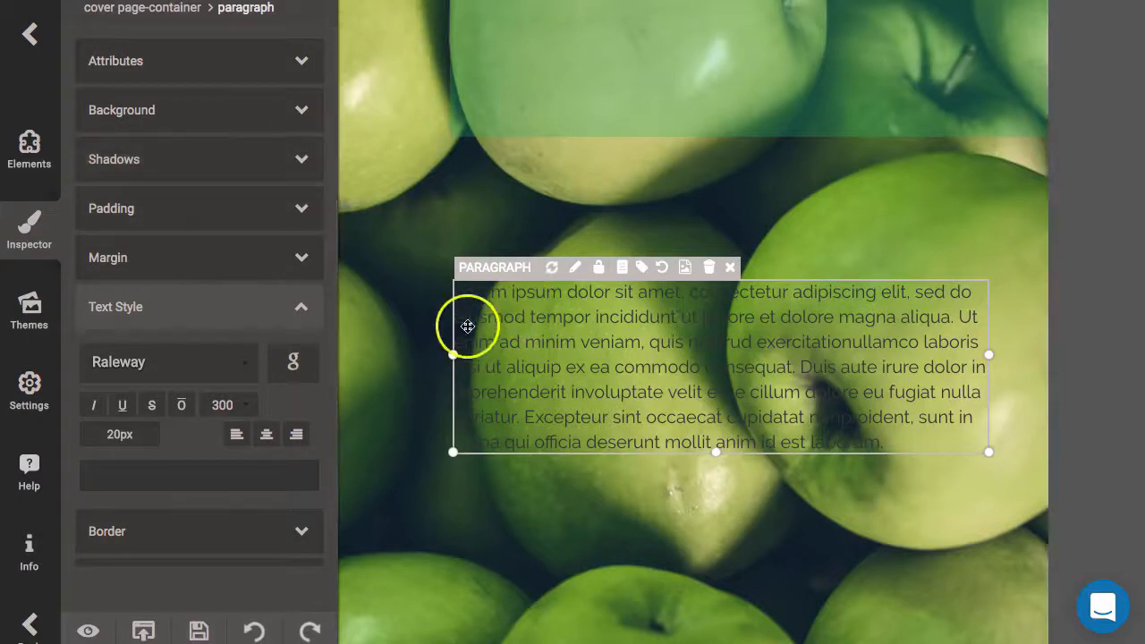
Step: Give the cover paragraph a green rgb(0, 177, 106) background at about 0.27 opacity and light text colour rgb(236, 240, 241)
click(575, 268)
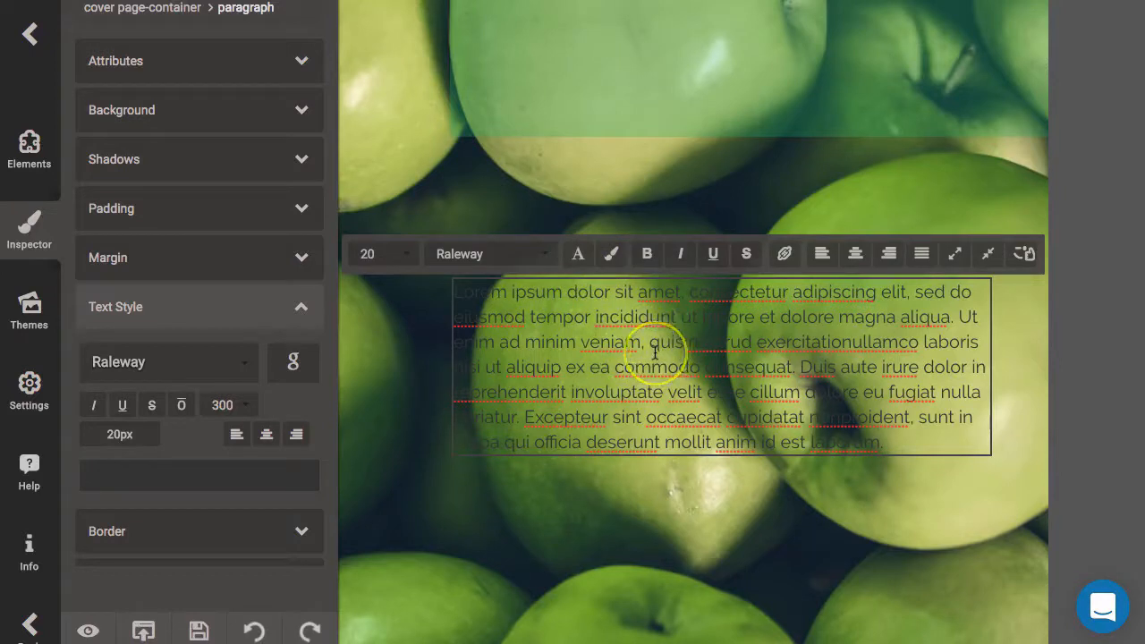
click(612, 256)
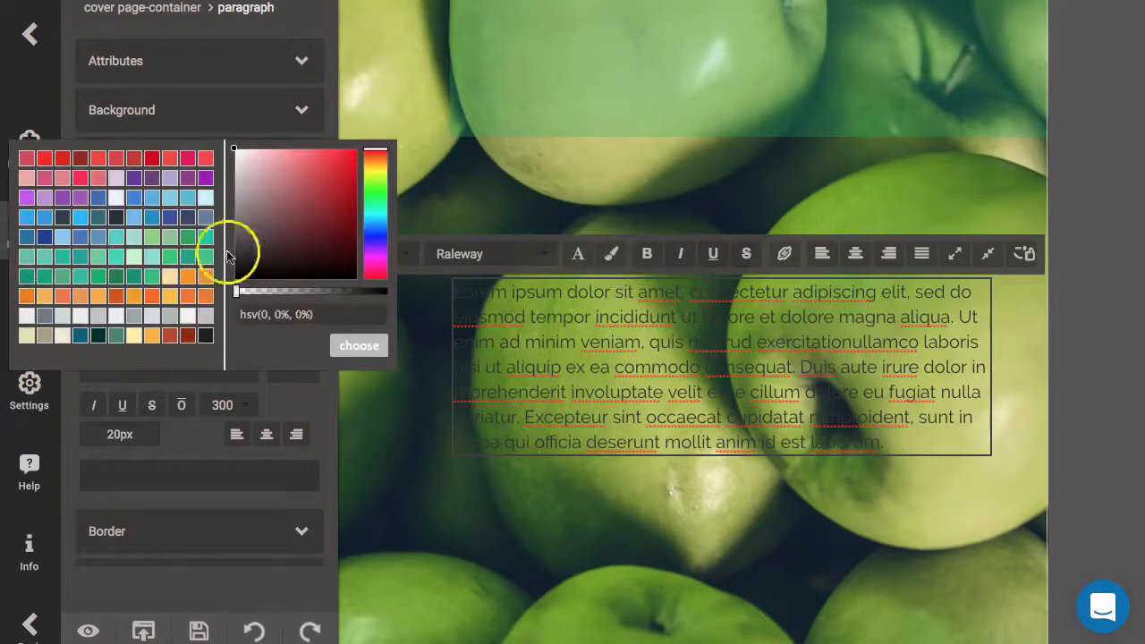
click(98, 278)
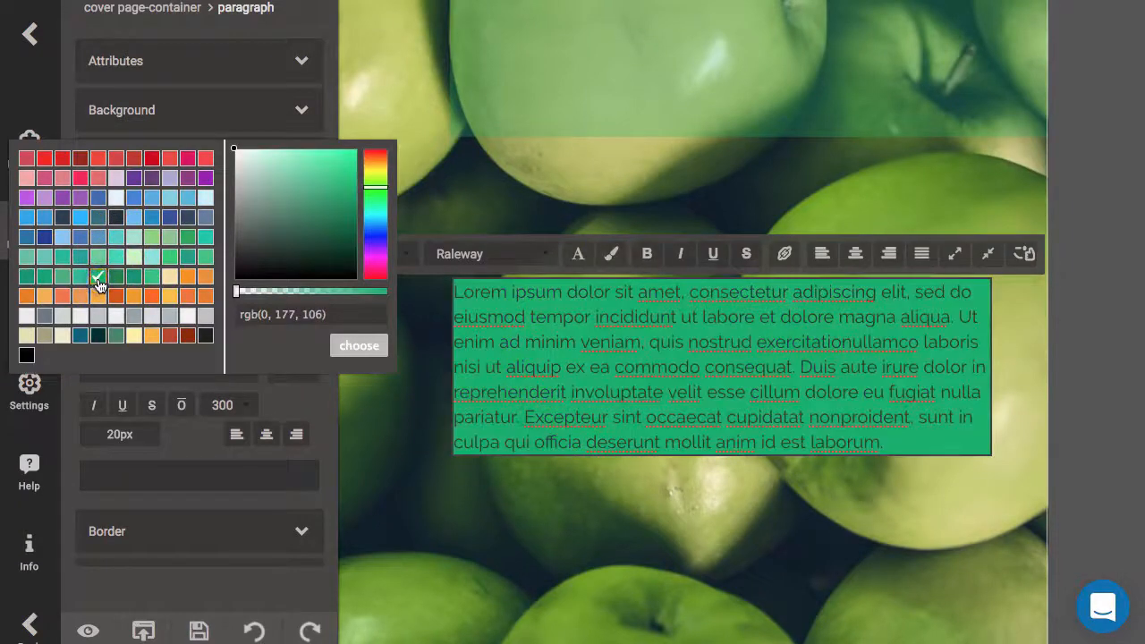
drag(265, 295, 238, 295)
drag(239, 299, 273, 297)
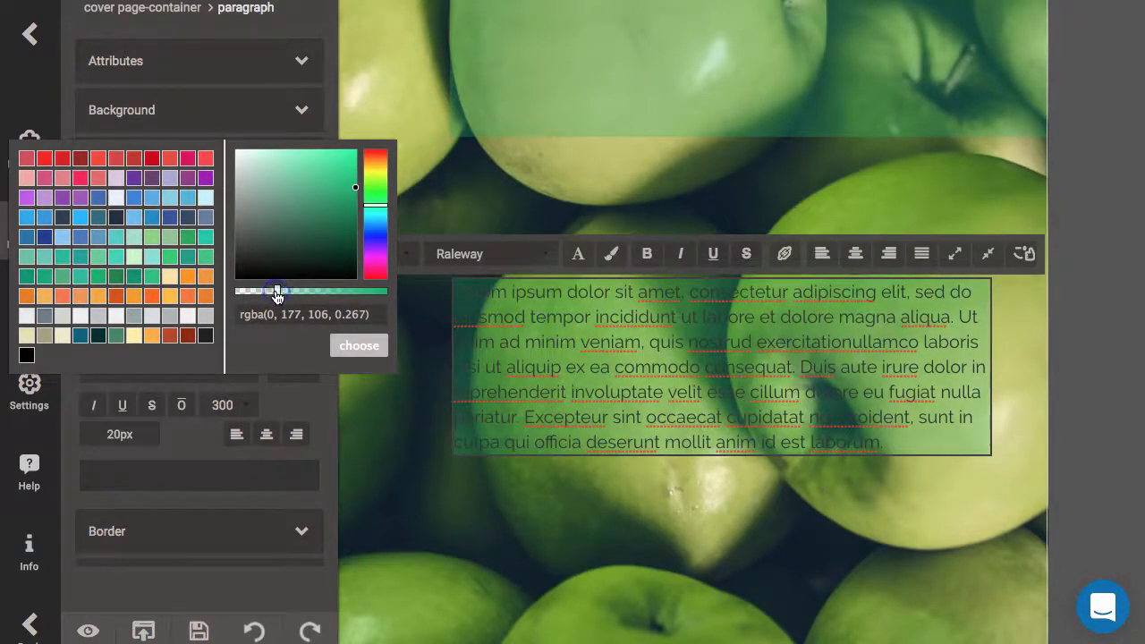
click(354, 349)
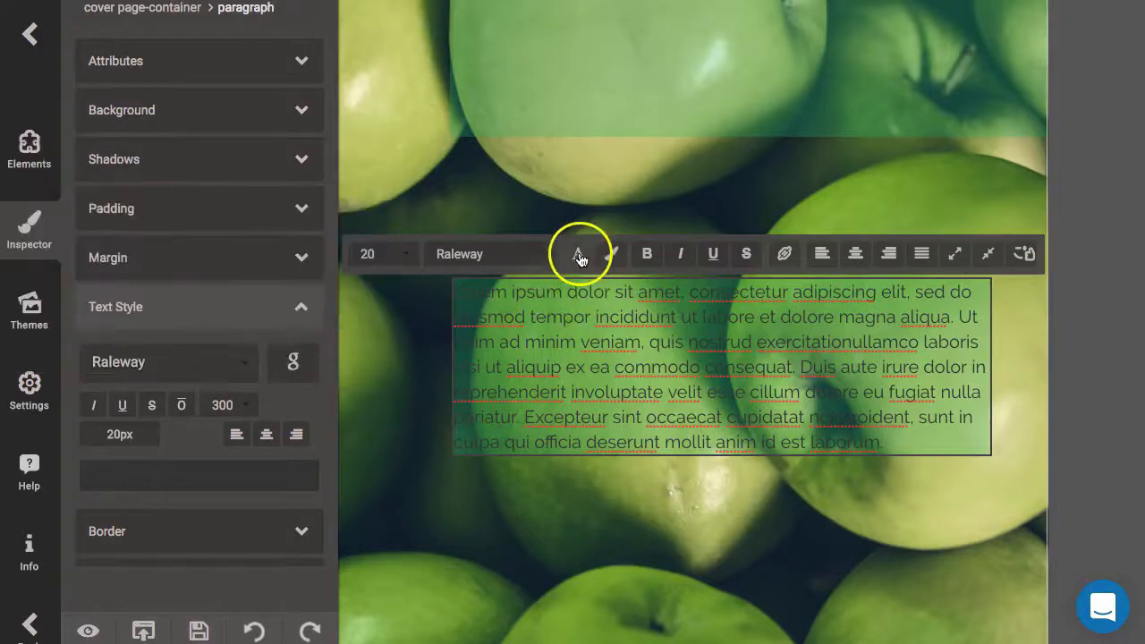
click(580, 256)
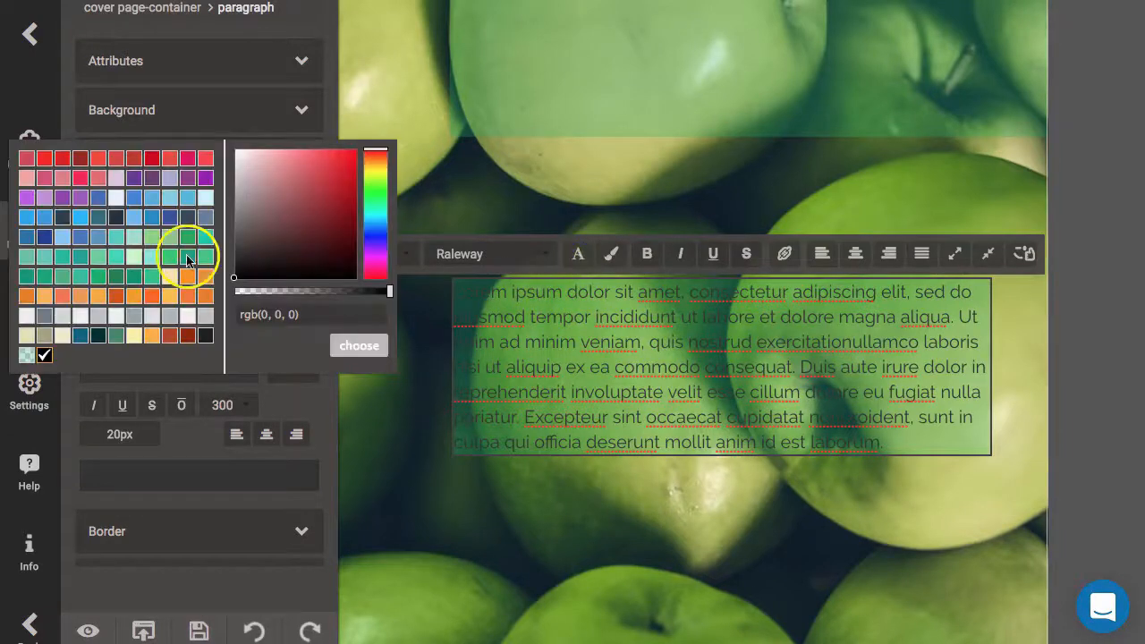
click(120, 319)
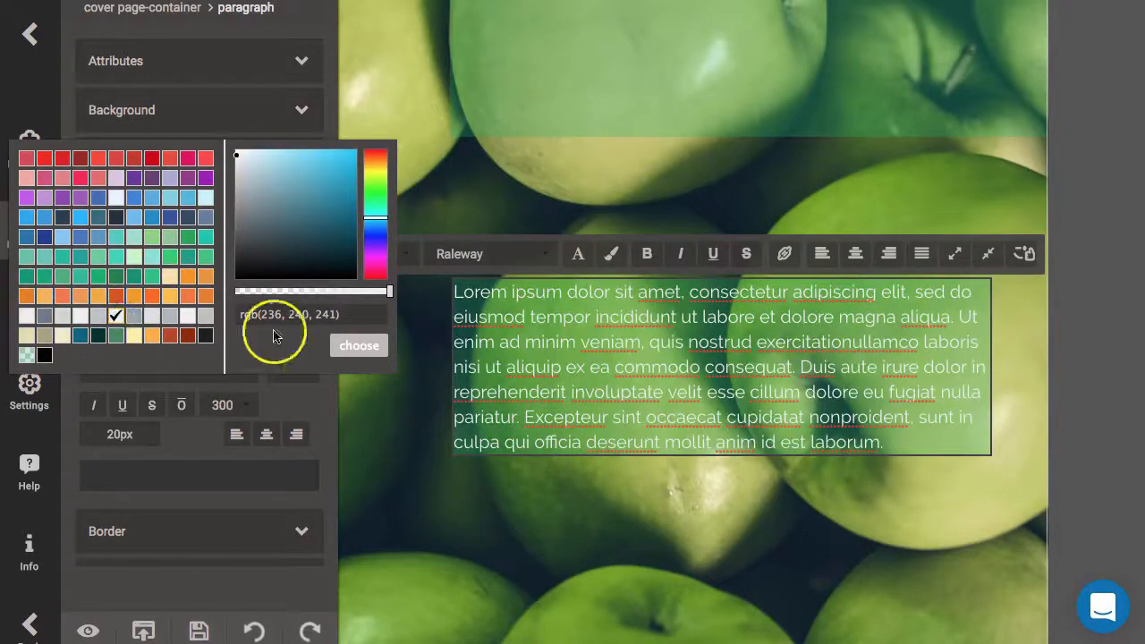
Step: Replace the cover paragraph's placeholder text with "Your subhead" and set its font size to 22
triple_click(626, 370)
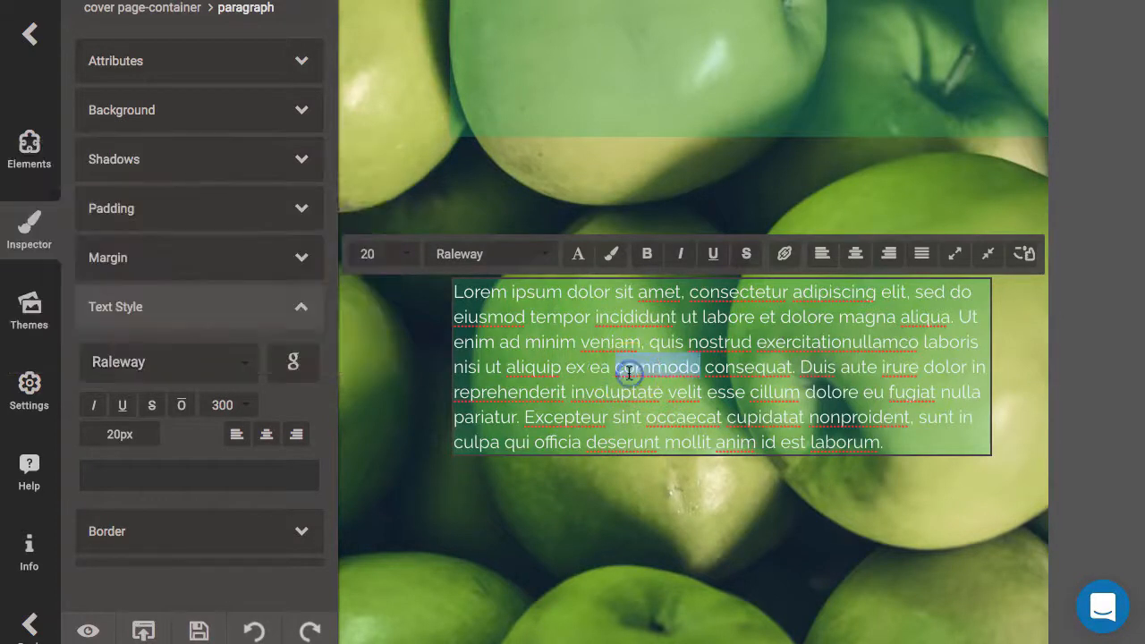
text(Your subhead)
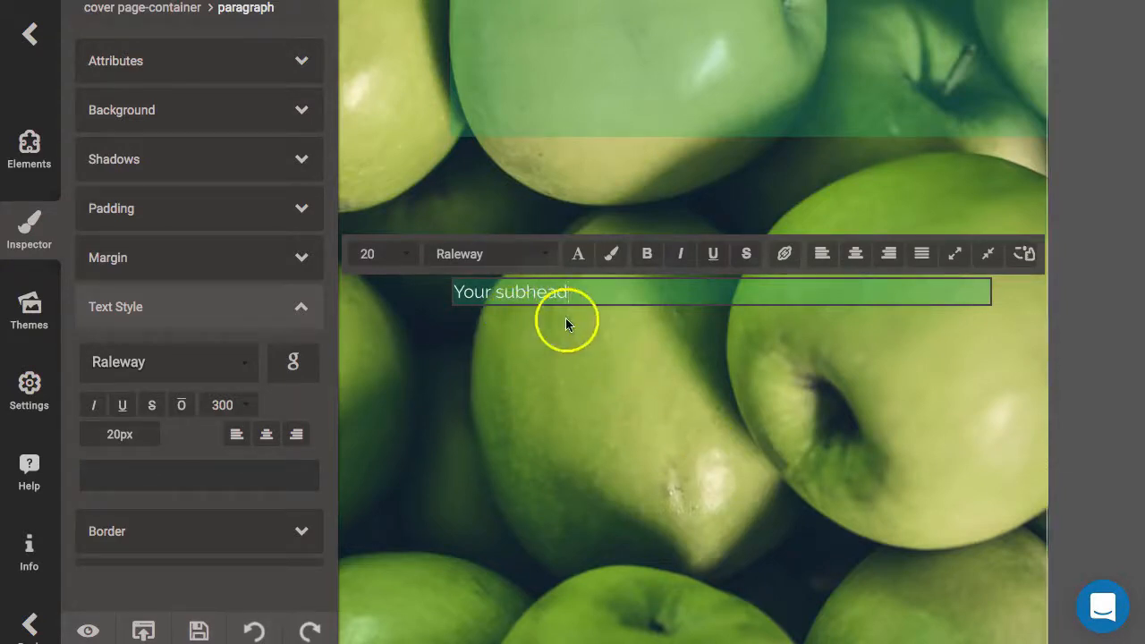
click(403, 259)
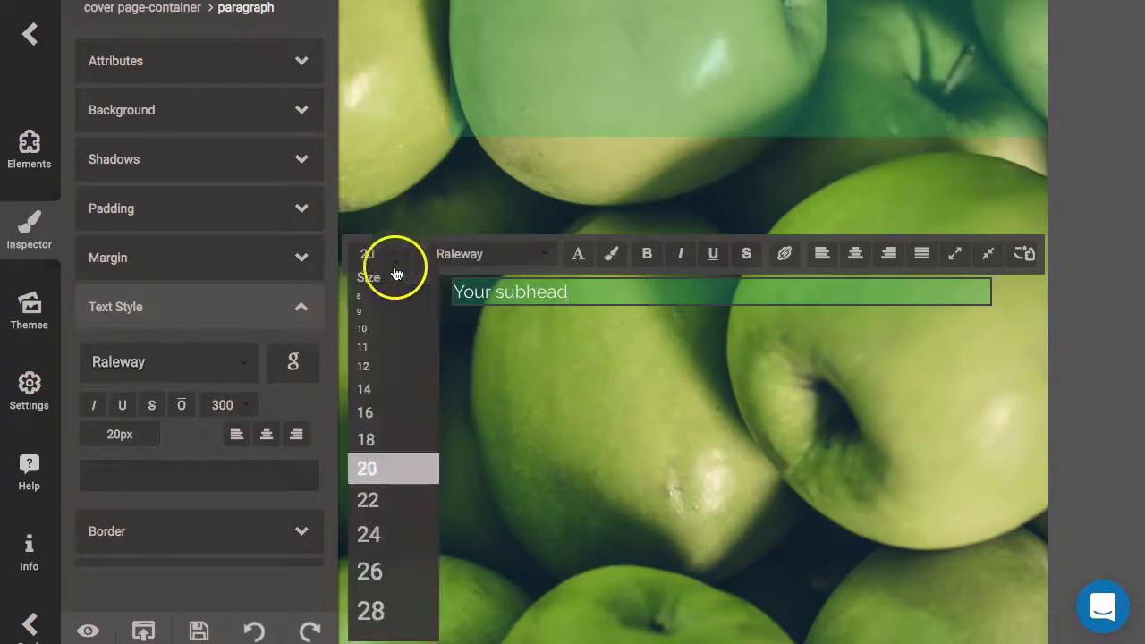
click(384, 499)
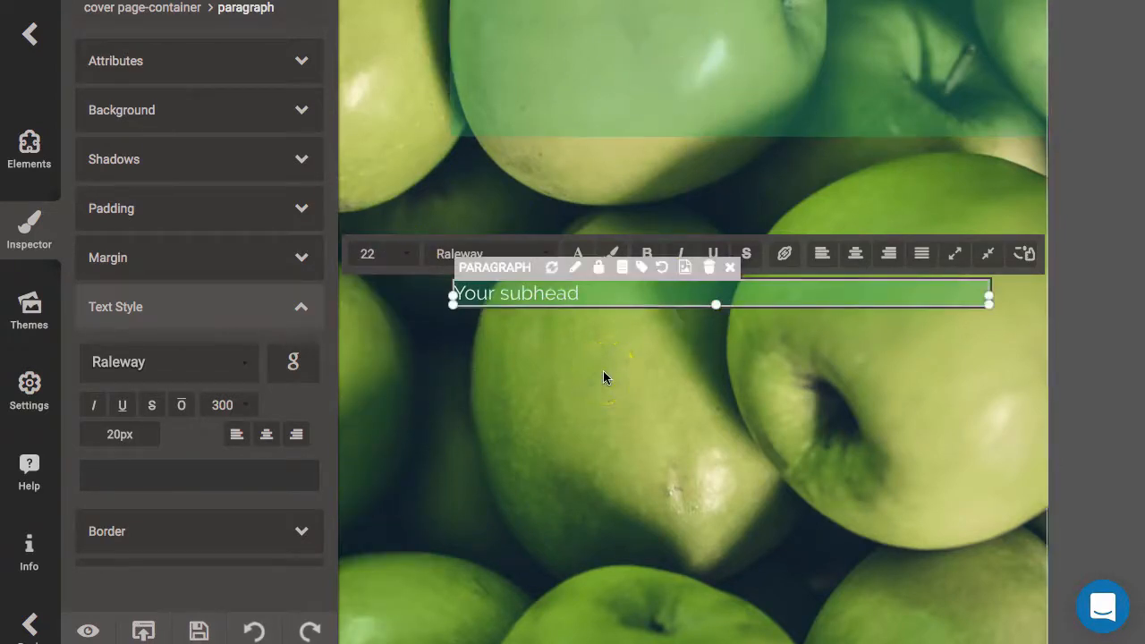
Step: Move the "Your subhead" paragraph down and to the right so it meets the page's right edge
click(724, 331)
click(720, 293)
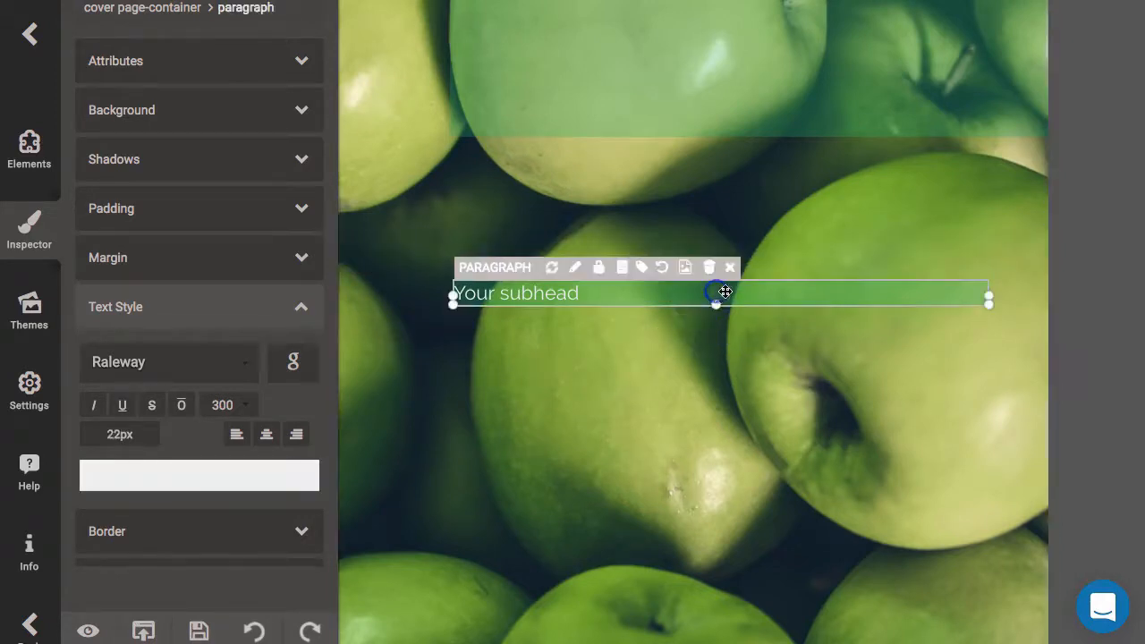
drag(734, 293, 791, 344)
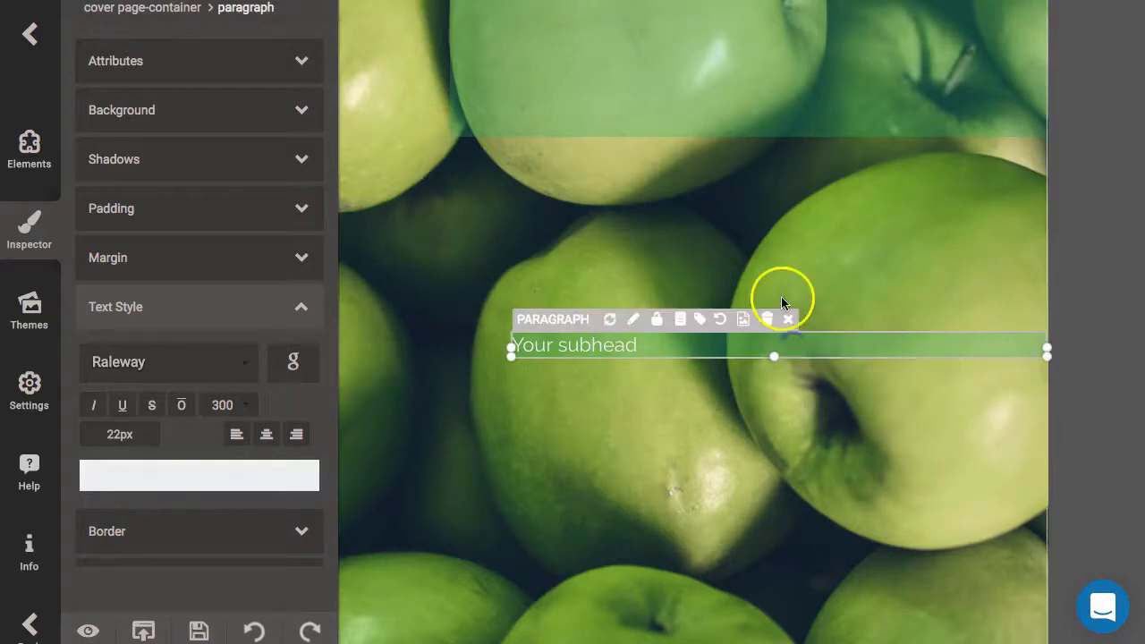
click(811, 288)
Step: Set the background of the "ebook author" container at the cover's bottom to green rgb(0, 177, 106) with an opacity of about 0.33
scroll(811, 293, up, 3)
scroll(811, 294, up, 1)
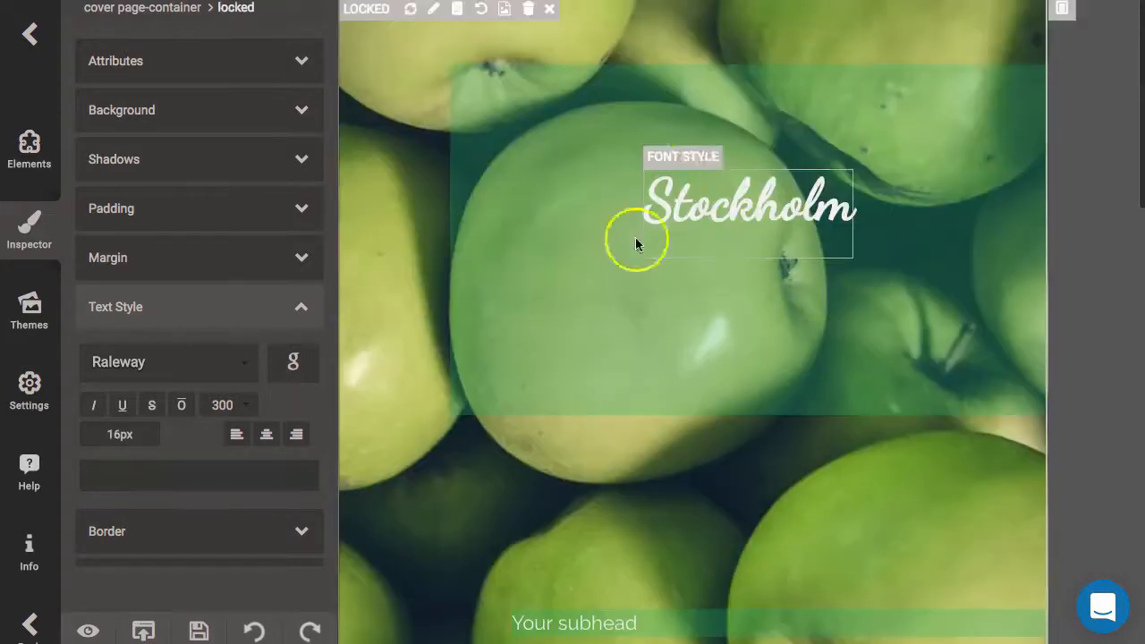
scroll(695, 537, down, 1)
scroll(848, 463, up, 1)
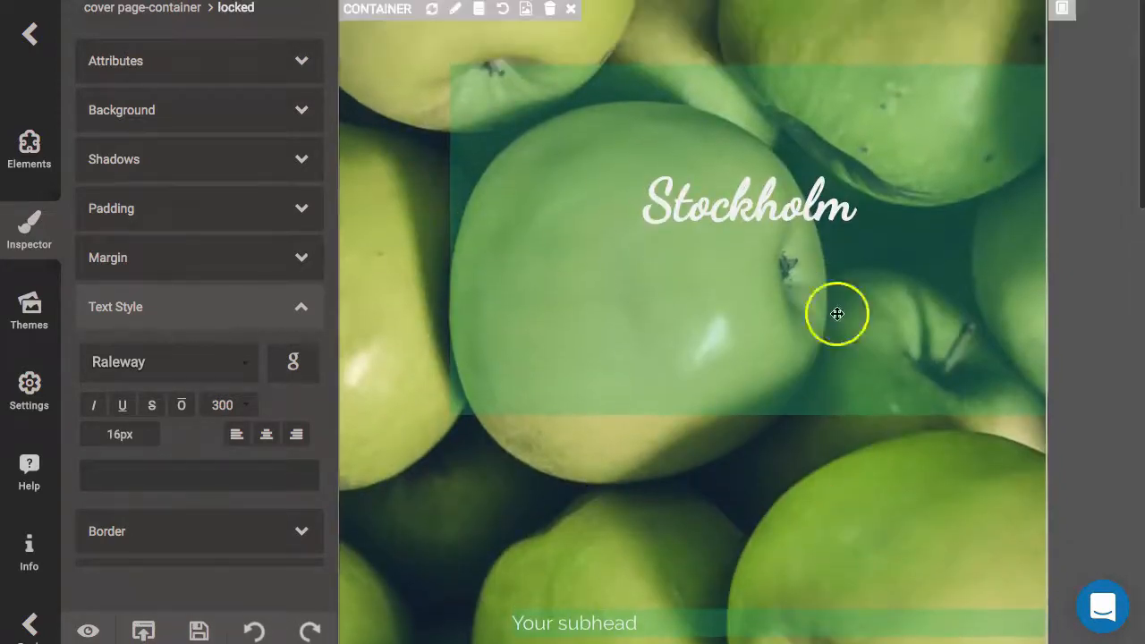
scroll(817, 455, down, 5)
scroll(796, 451, down, 3)
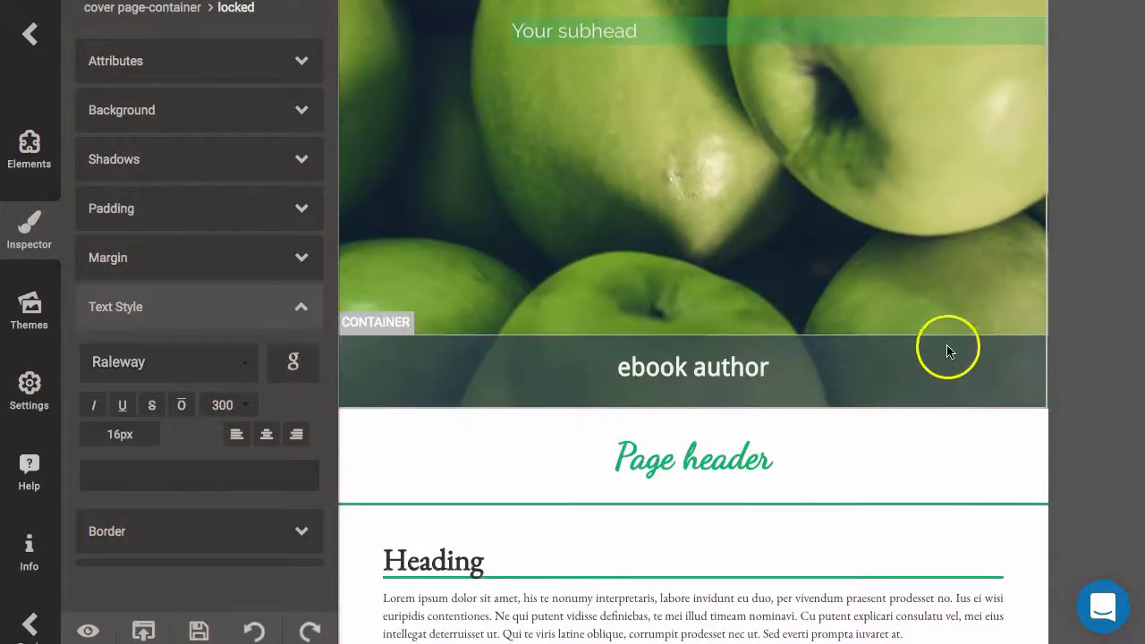
click(949, 350)
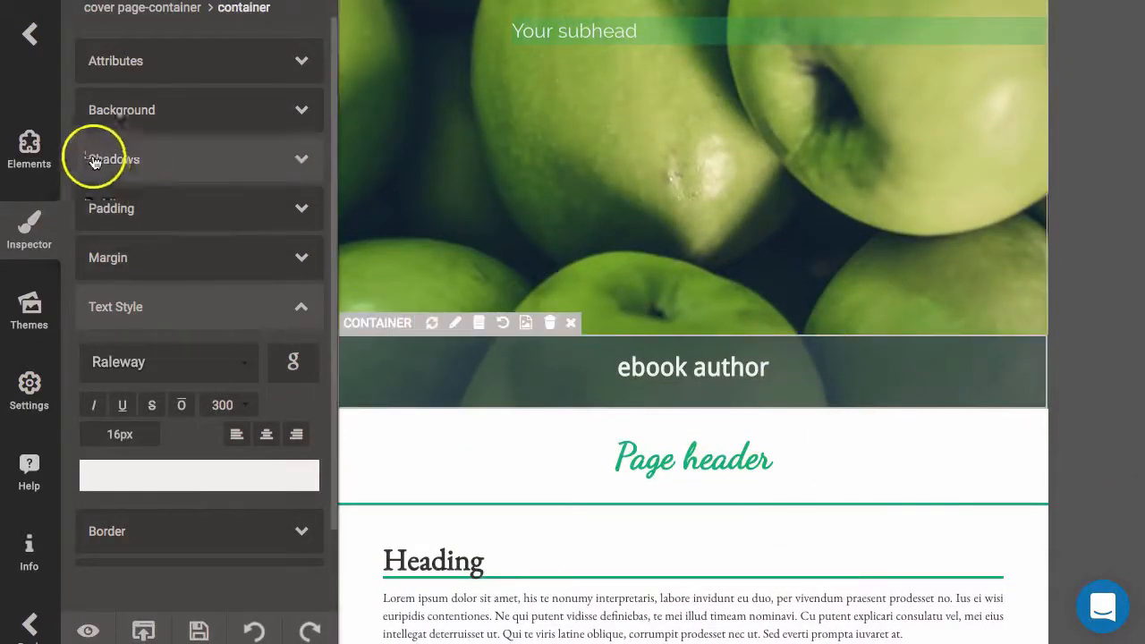
click(120, 113)
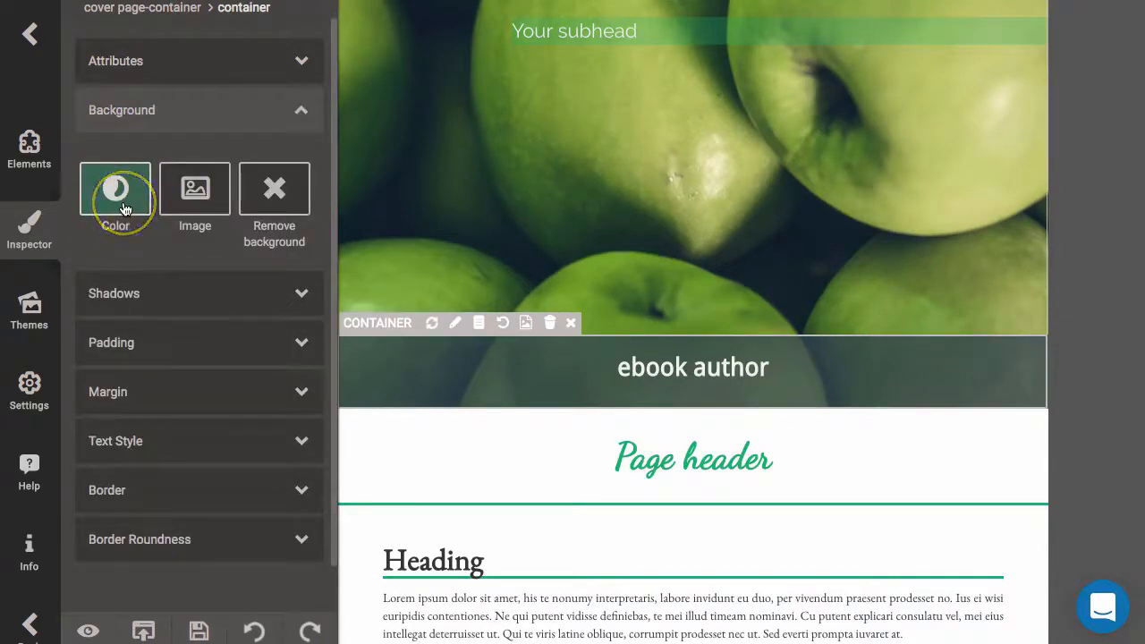
click(124, 208)
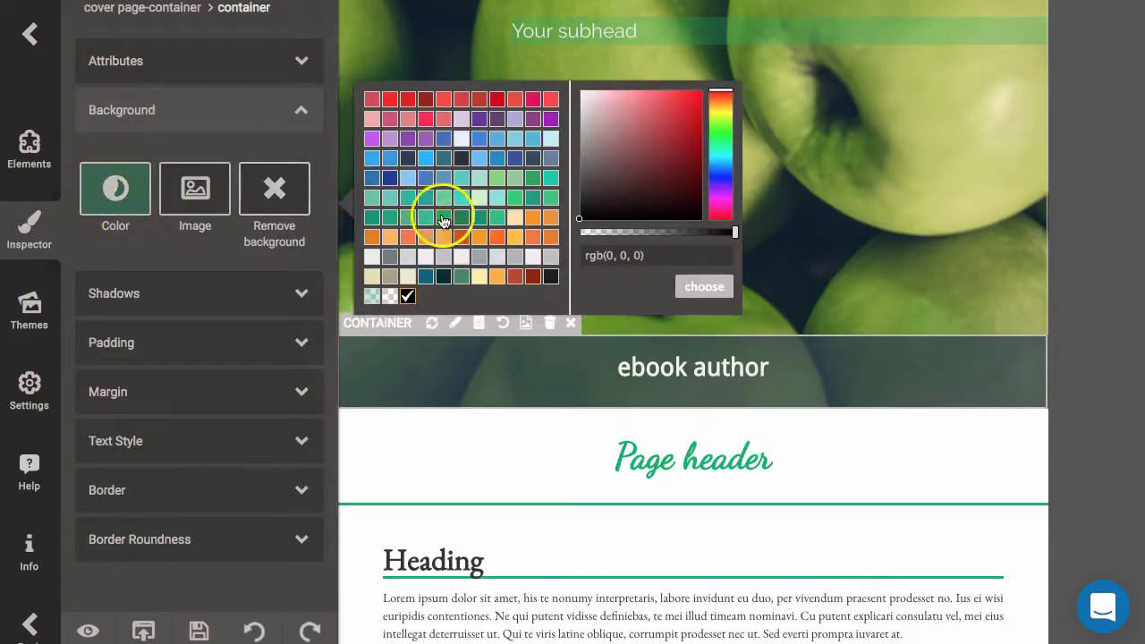
click(443, 218)
click(630, 233)
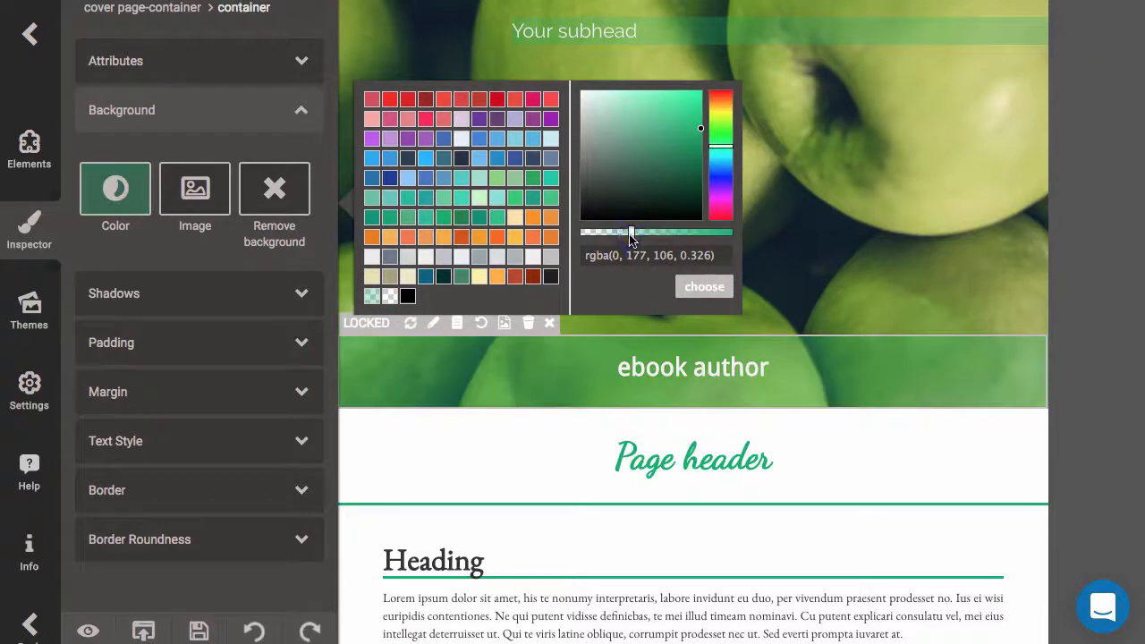
click(721, 289)
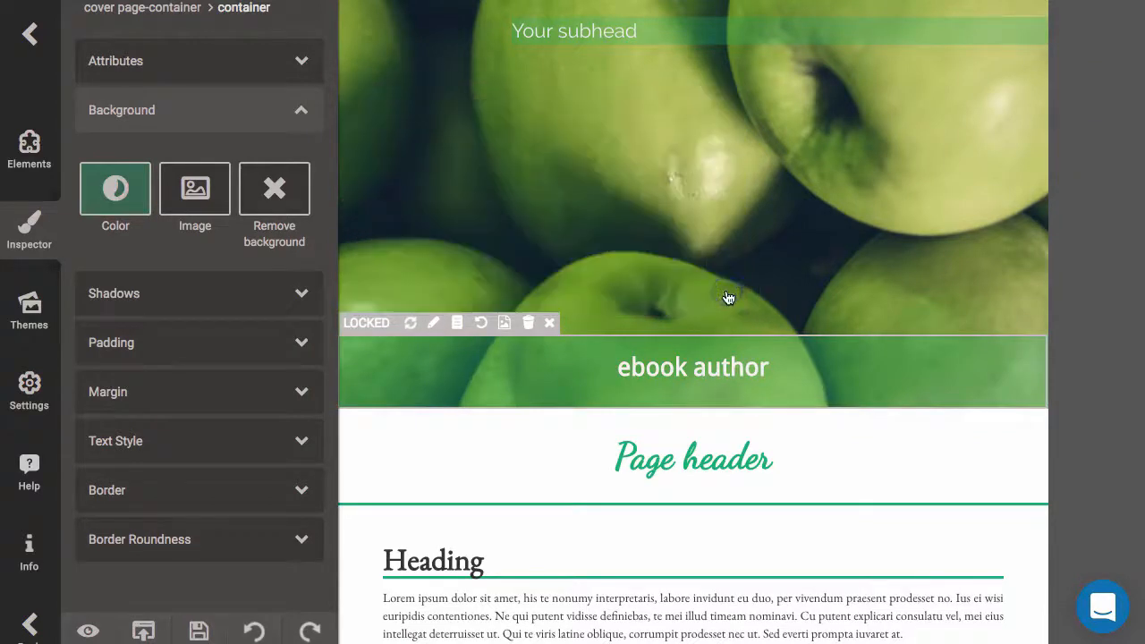
click(882, 291)
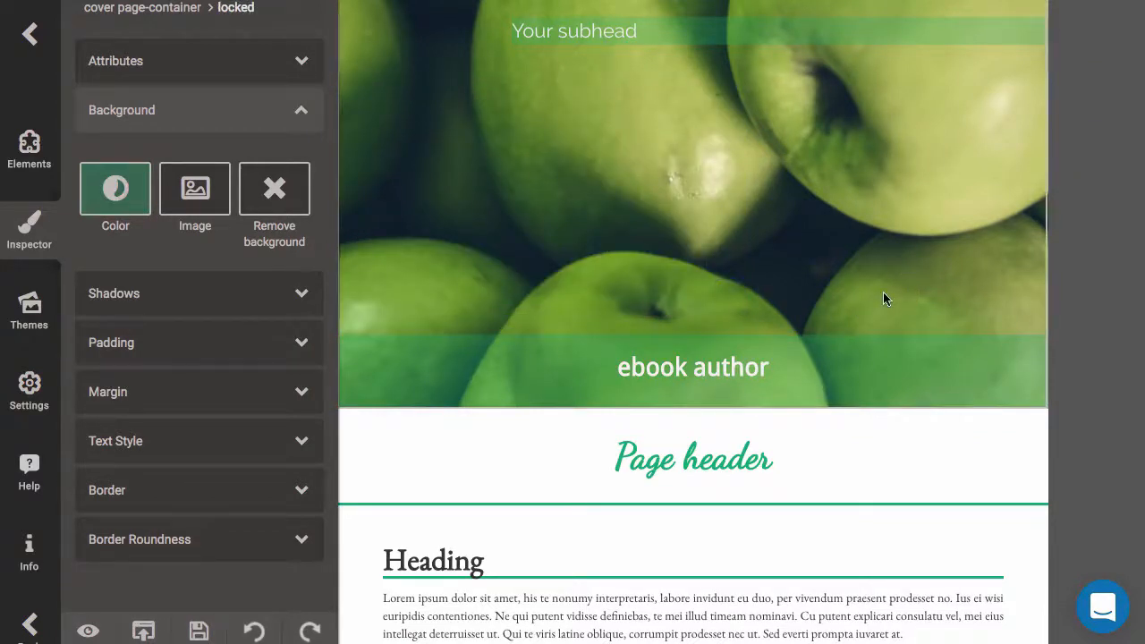
Step: Review the cover's title, subhead and author band, and the page header, heading, paragraphs and list on the content page
scroll(924, 178, up, 1)
scroll(924, 178, up, 3)
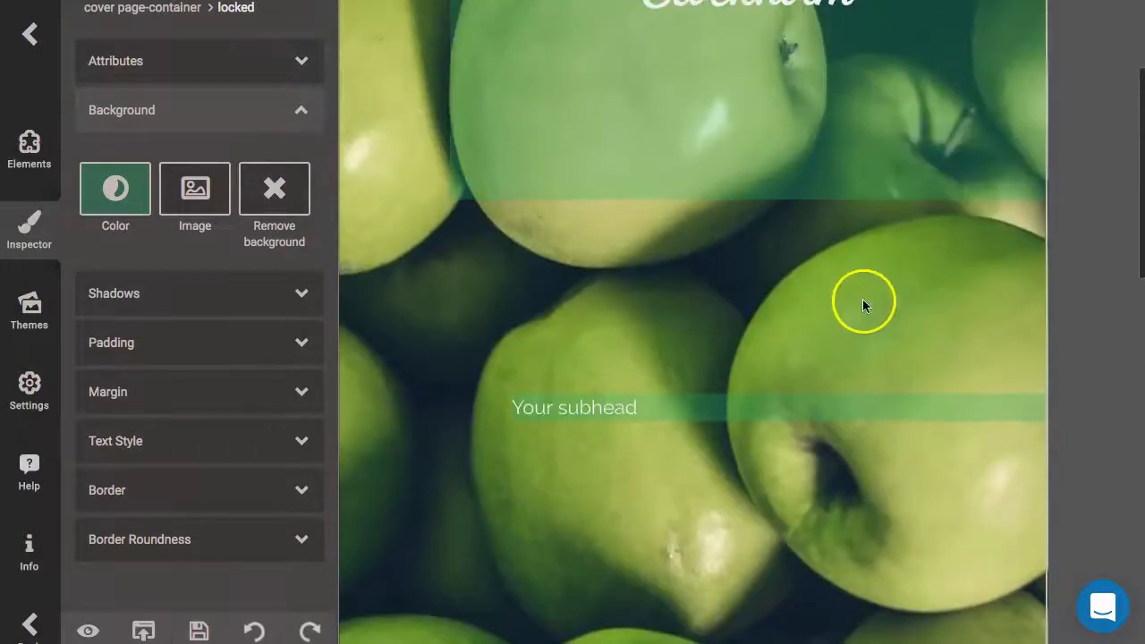
scroll(860, 179, up, 2)
scroll(831, 345, down, 2)
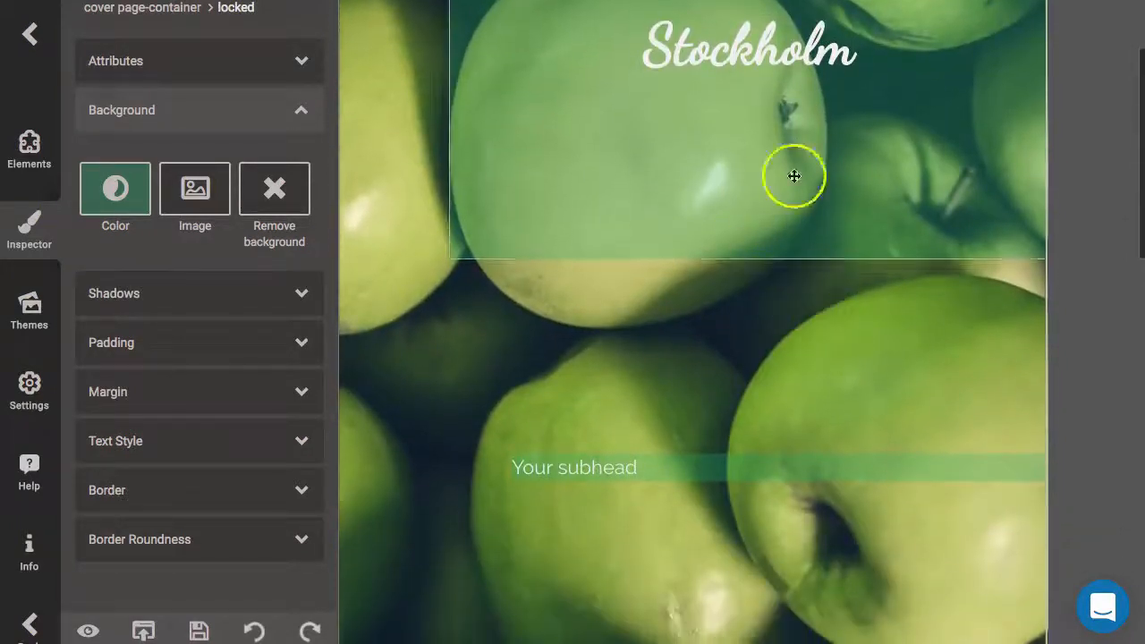
scroll(813, 350, down, 4)
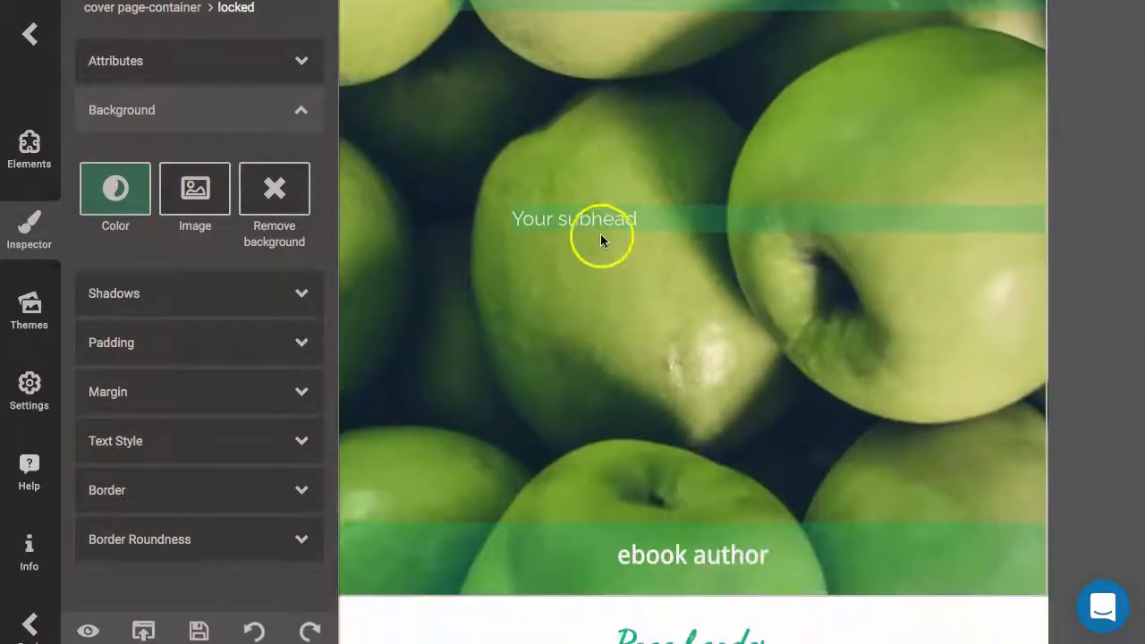
scroll(790, 373, down, 4)
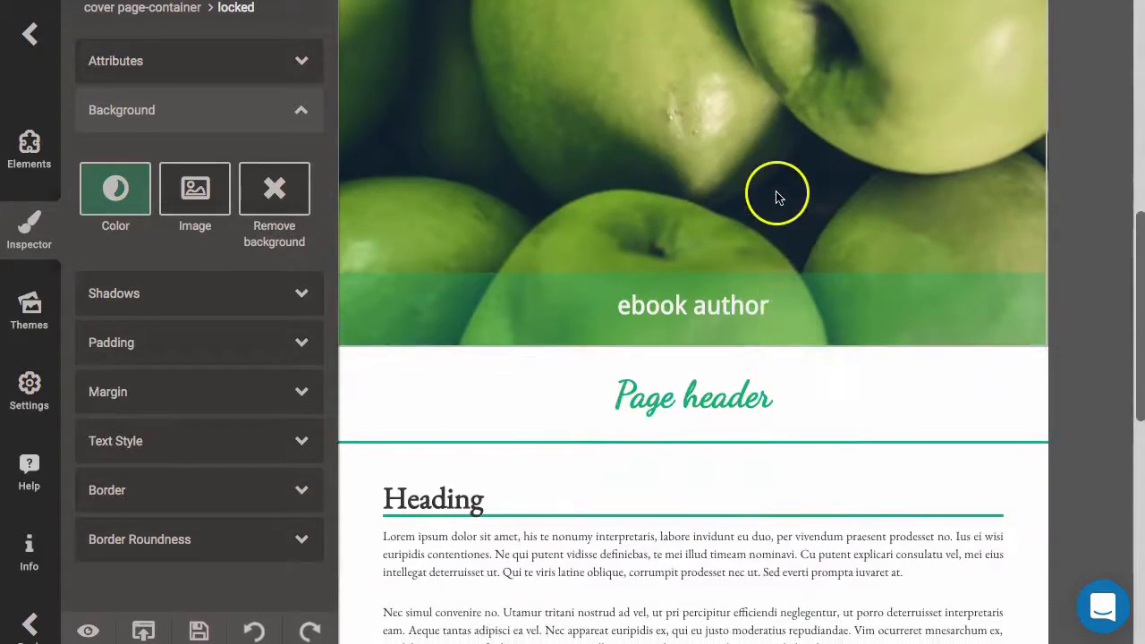
scroll(774, 191, down, 2)
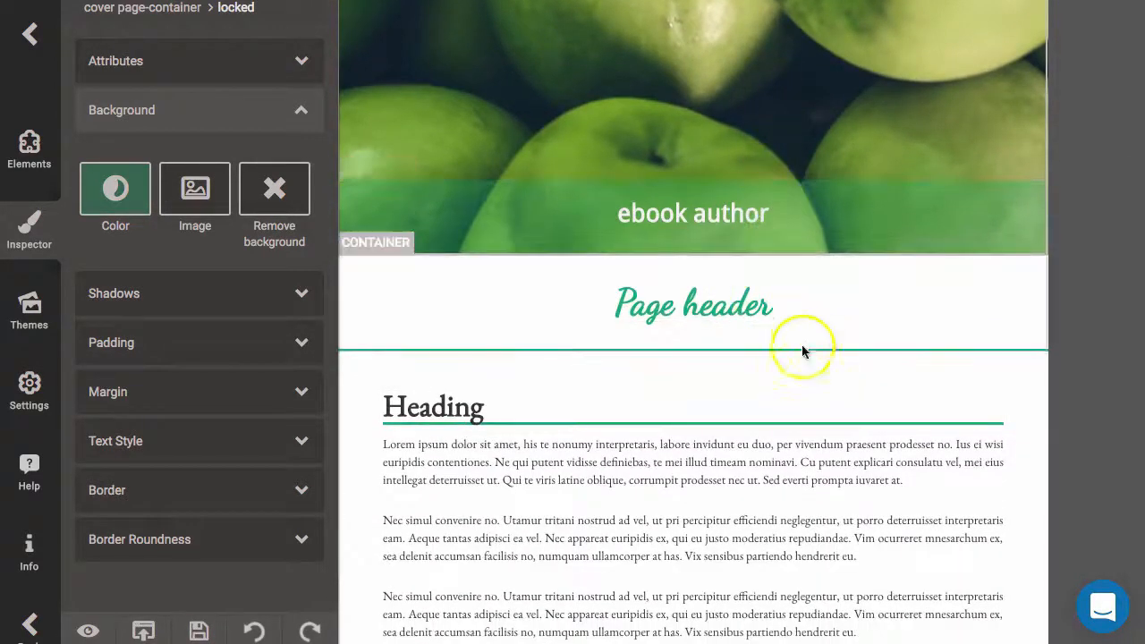
scroll(787, 373, down, 2)
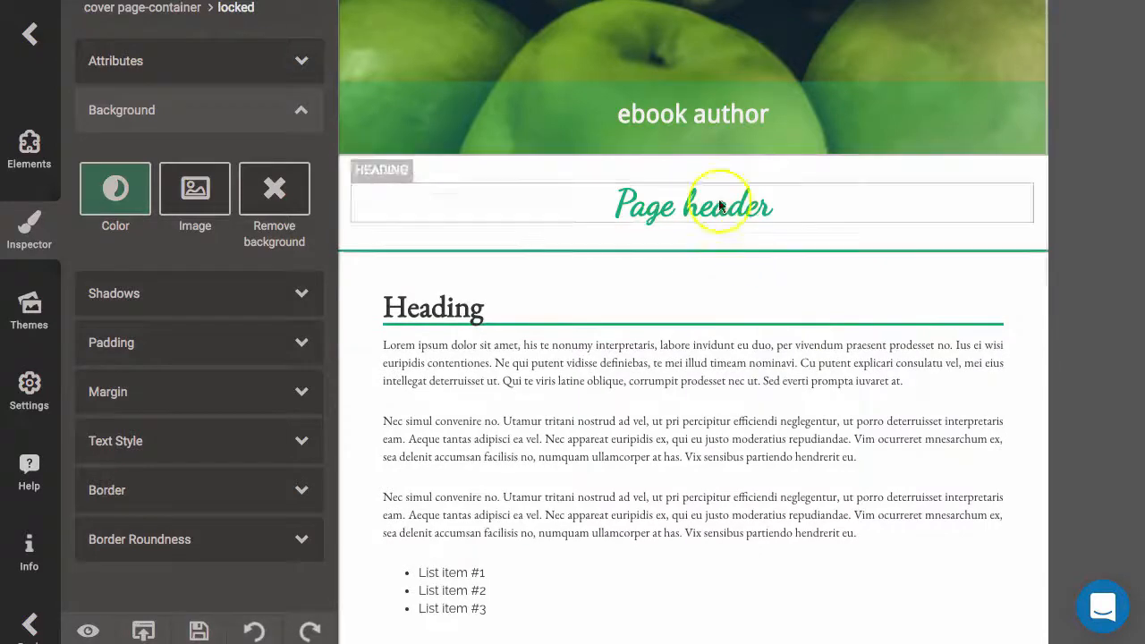
scroll(561, 410, down, 10)
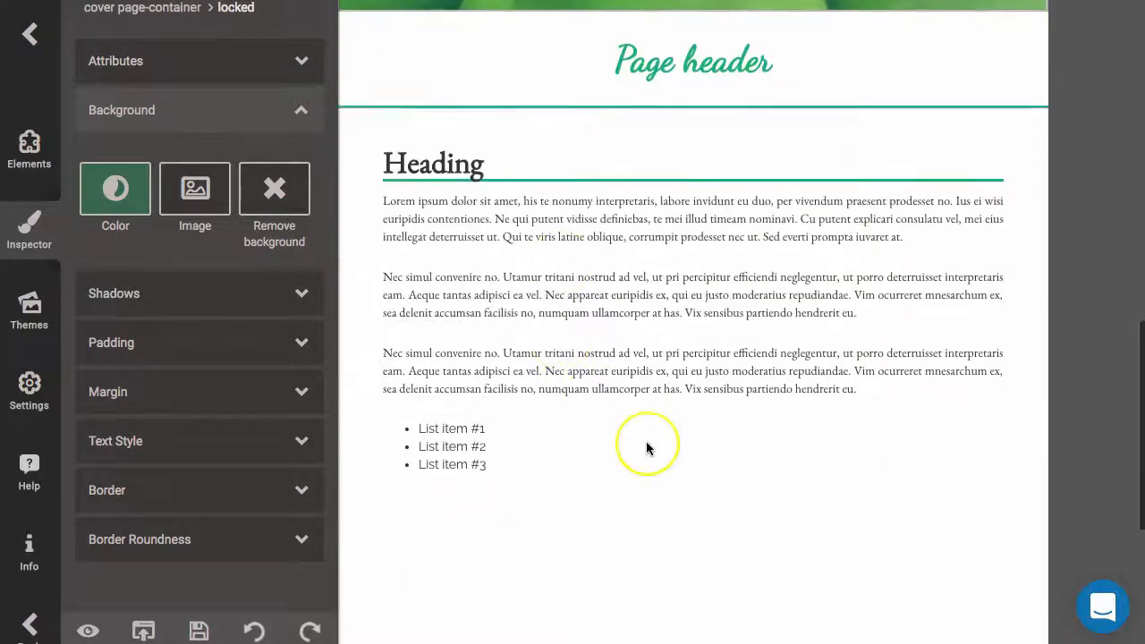
scroll(648, 447, up, 6)
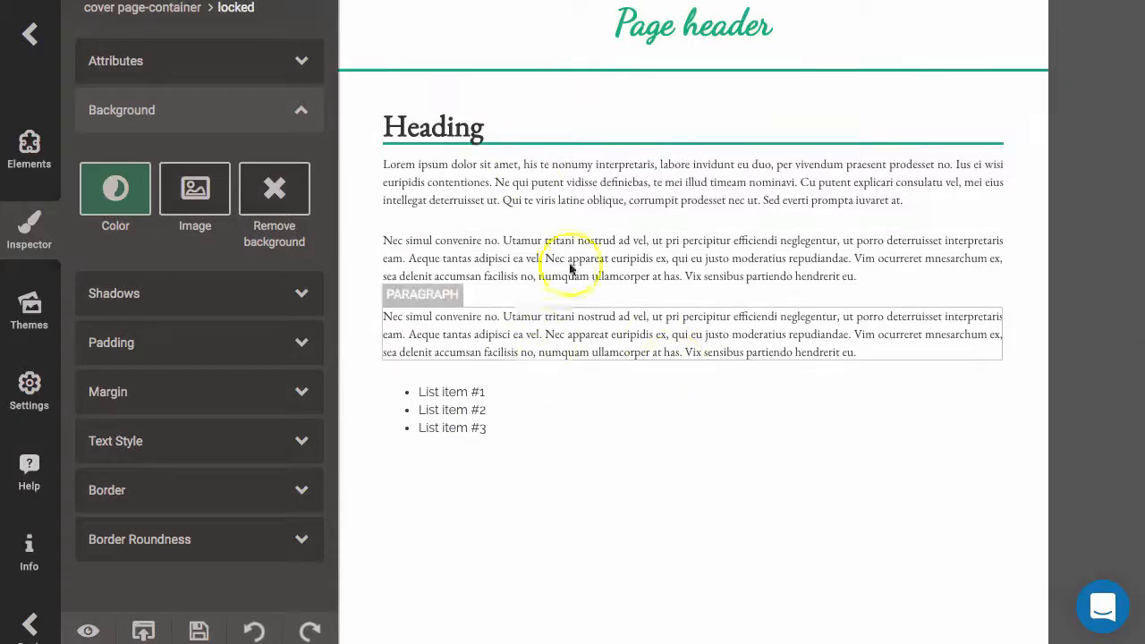
scroll(583, 507, up, 1)
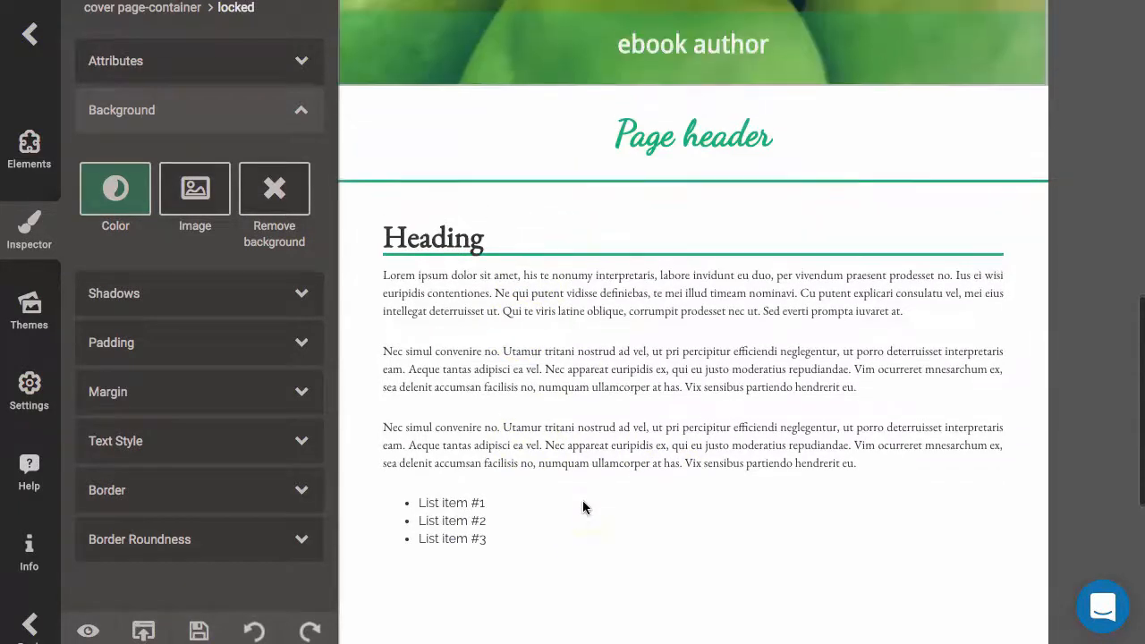
scroll(583, 507, up, 2)
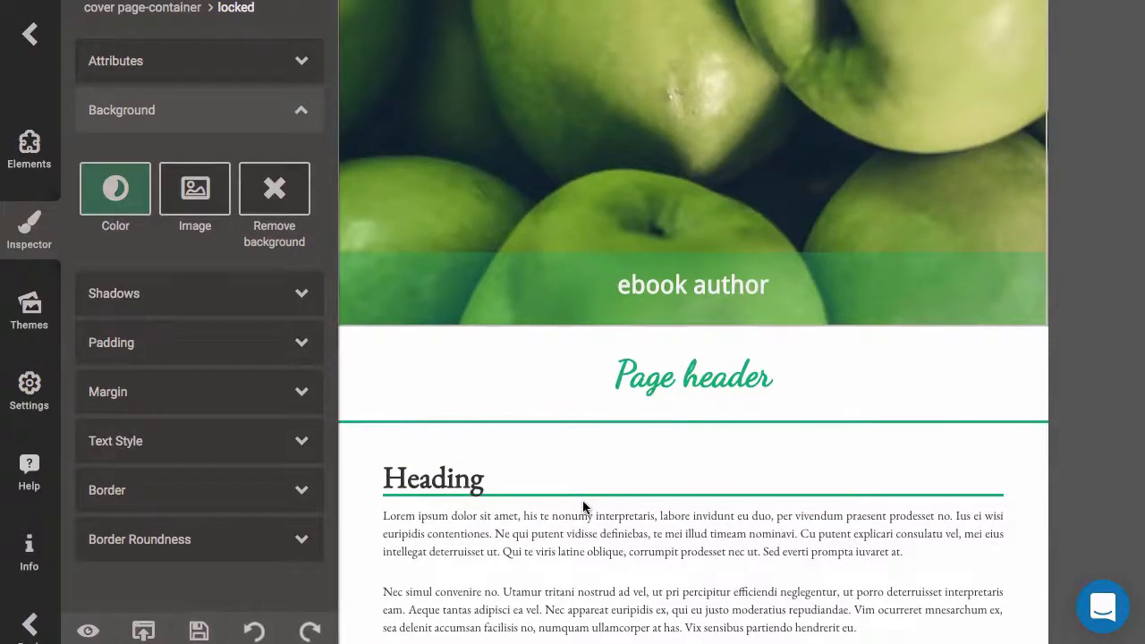
scroll(583, 483, up, 2)
scroll(720, 362, down, 5)
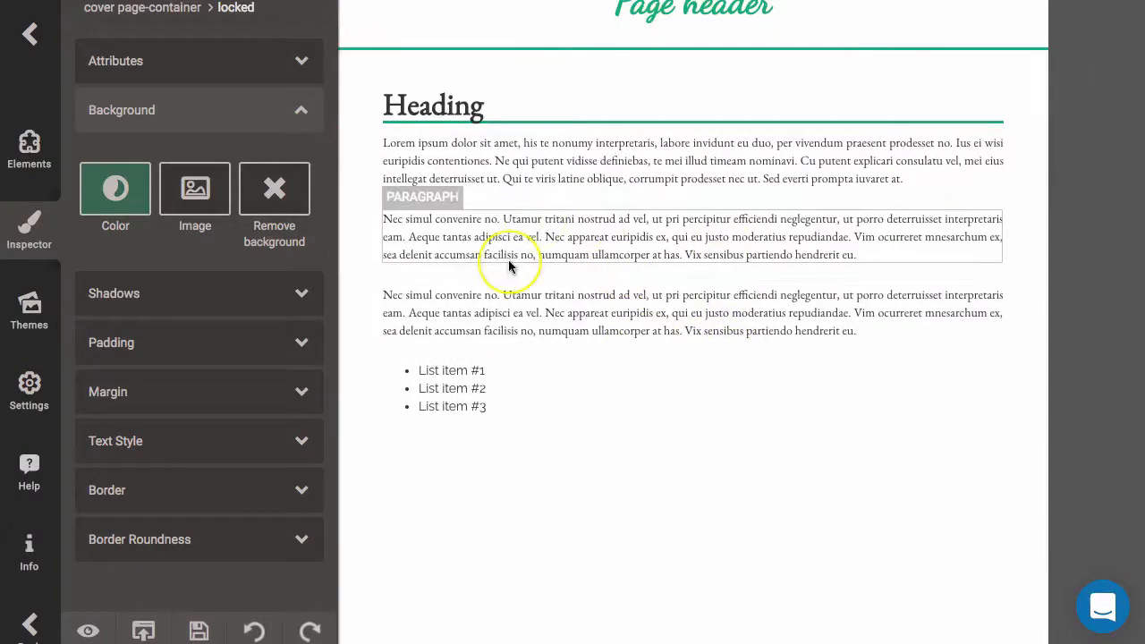
scroll(555, 498, up, 1)
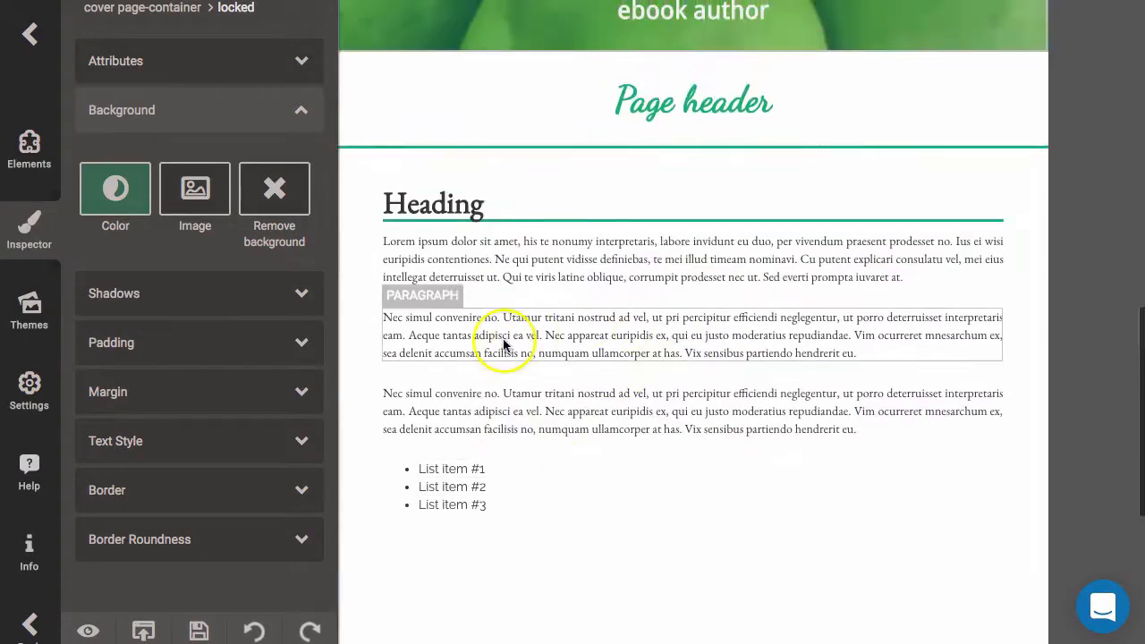
Step: Save the template and return to the projects overview
click(458, 596)
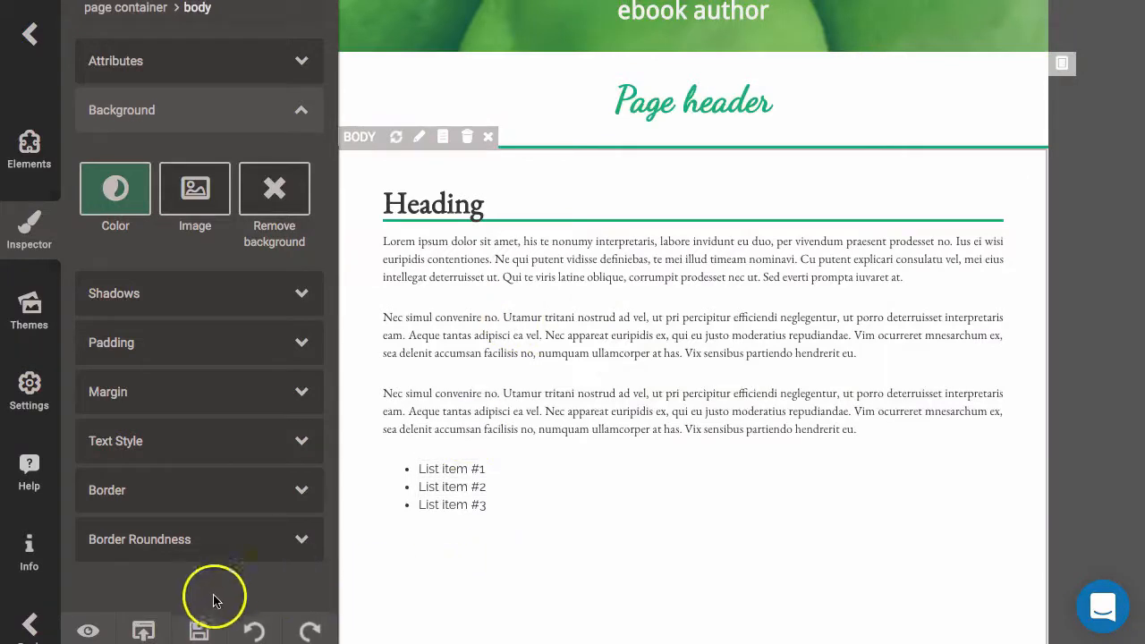
click(198, 632)
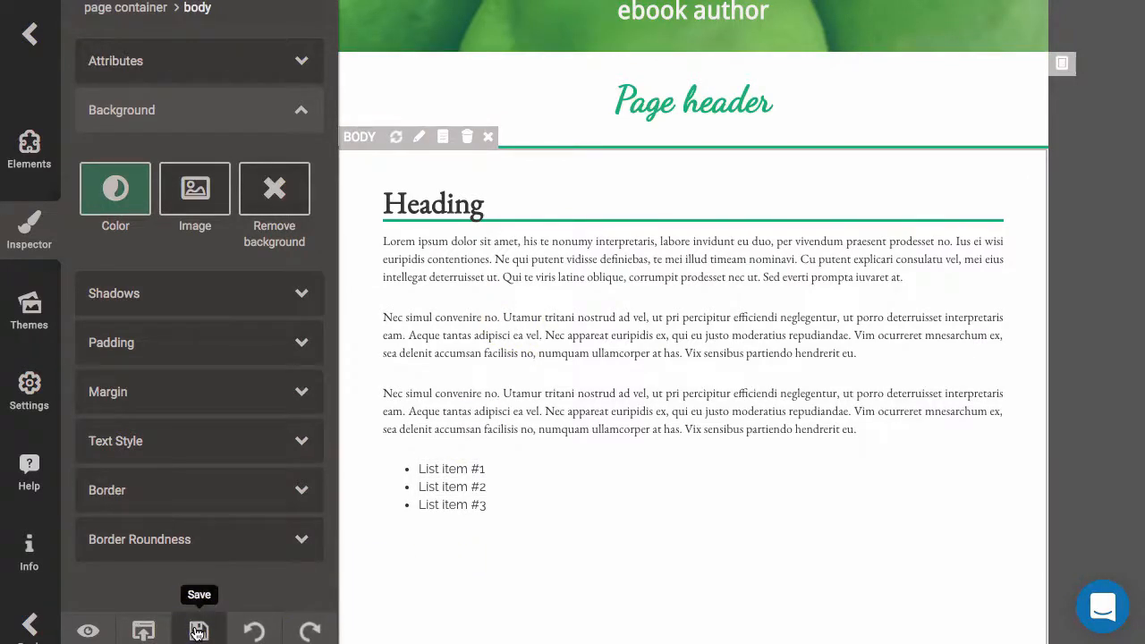
click(29, 33)
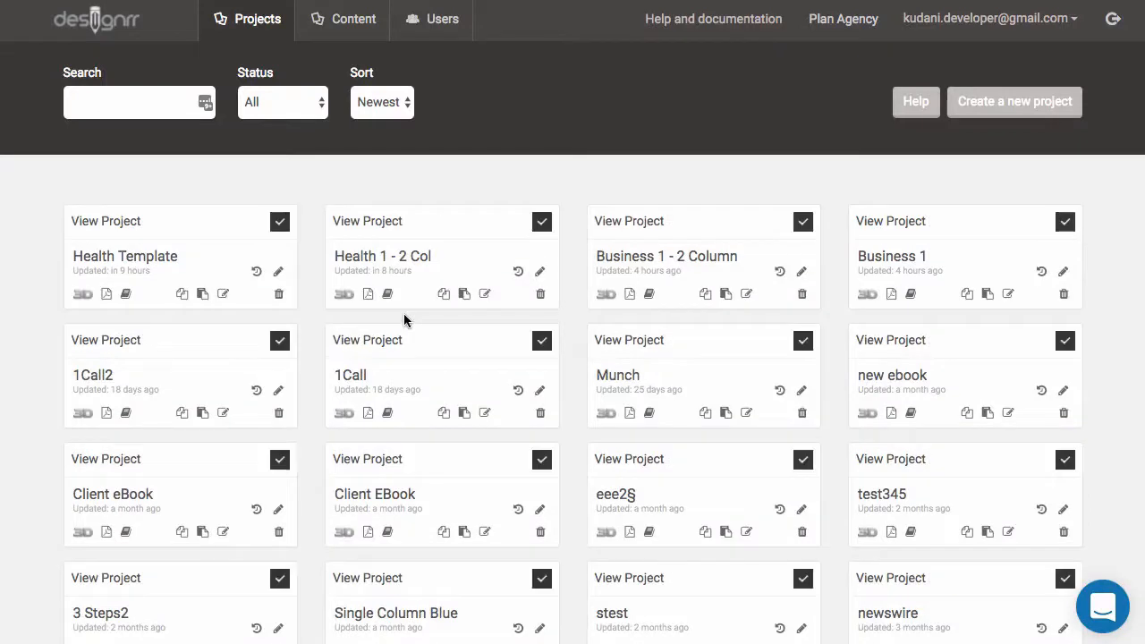
click(478, 170)
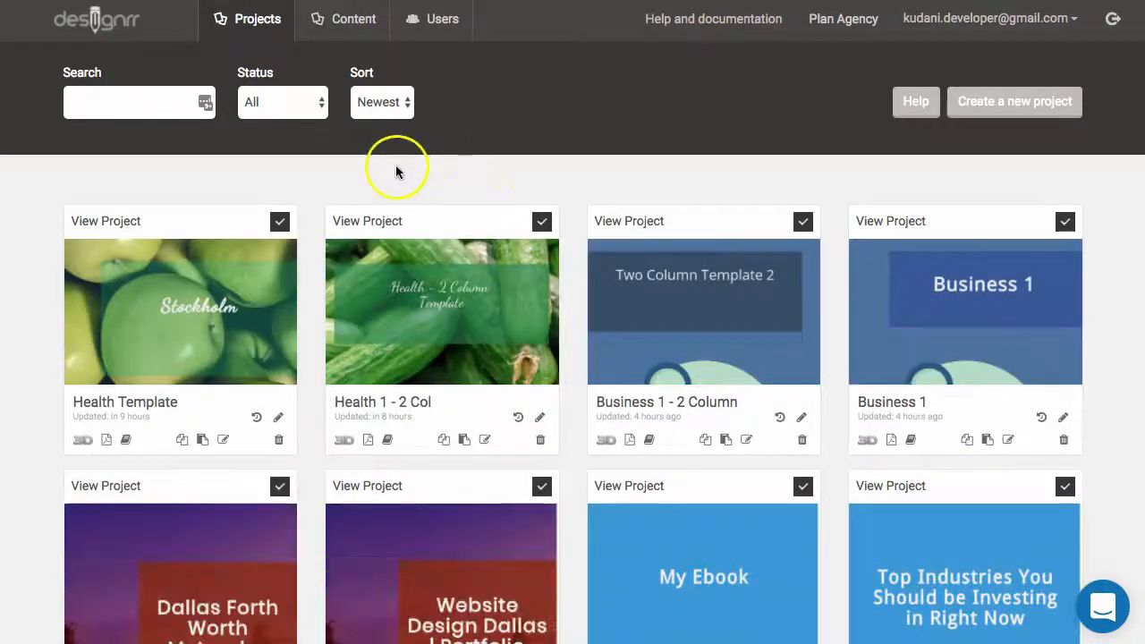